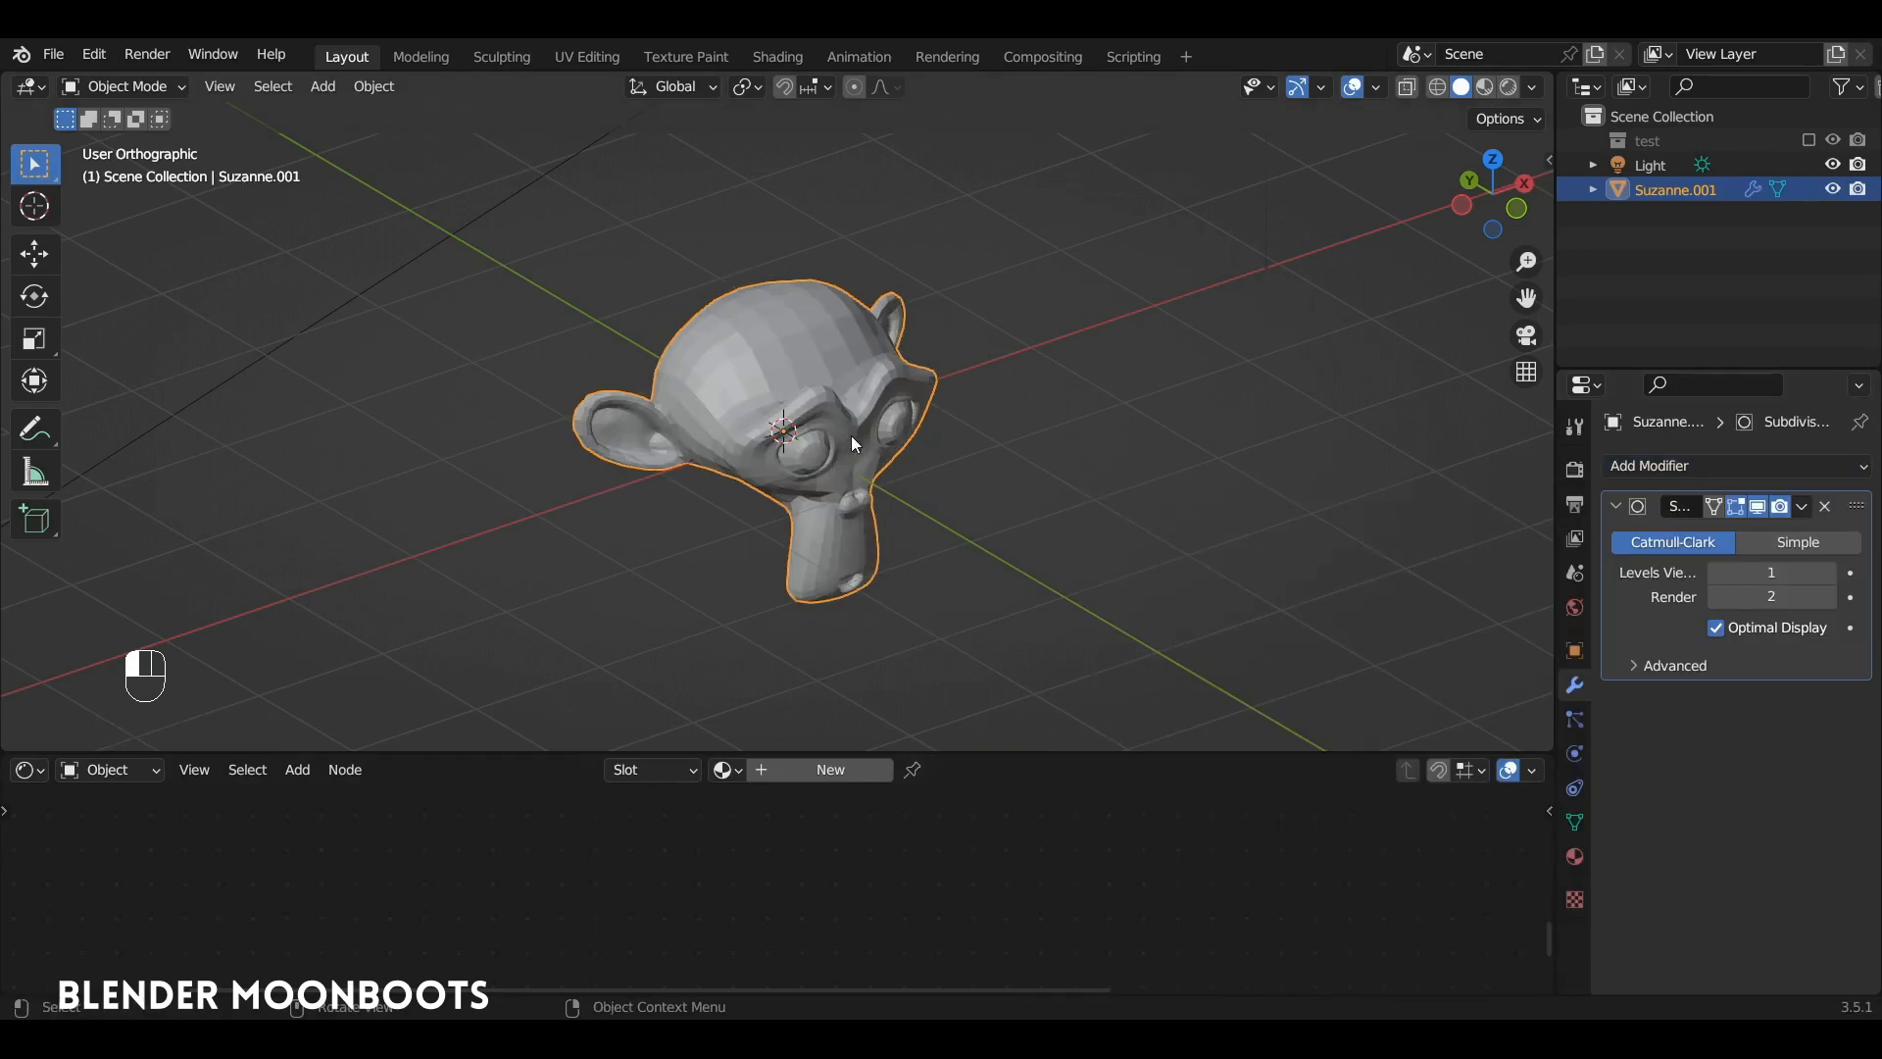
Apply smooth shading to the Suzanne monkey head.
{"action": "right_click", "coordinate": [829, 371]}
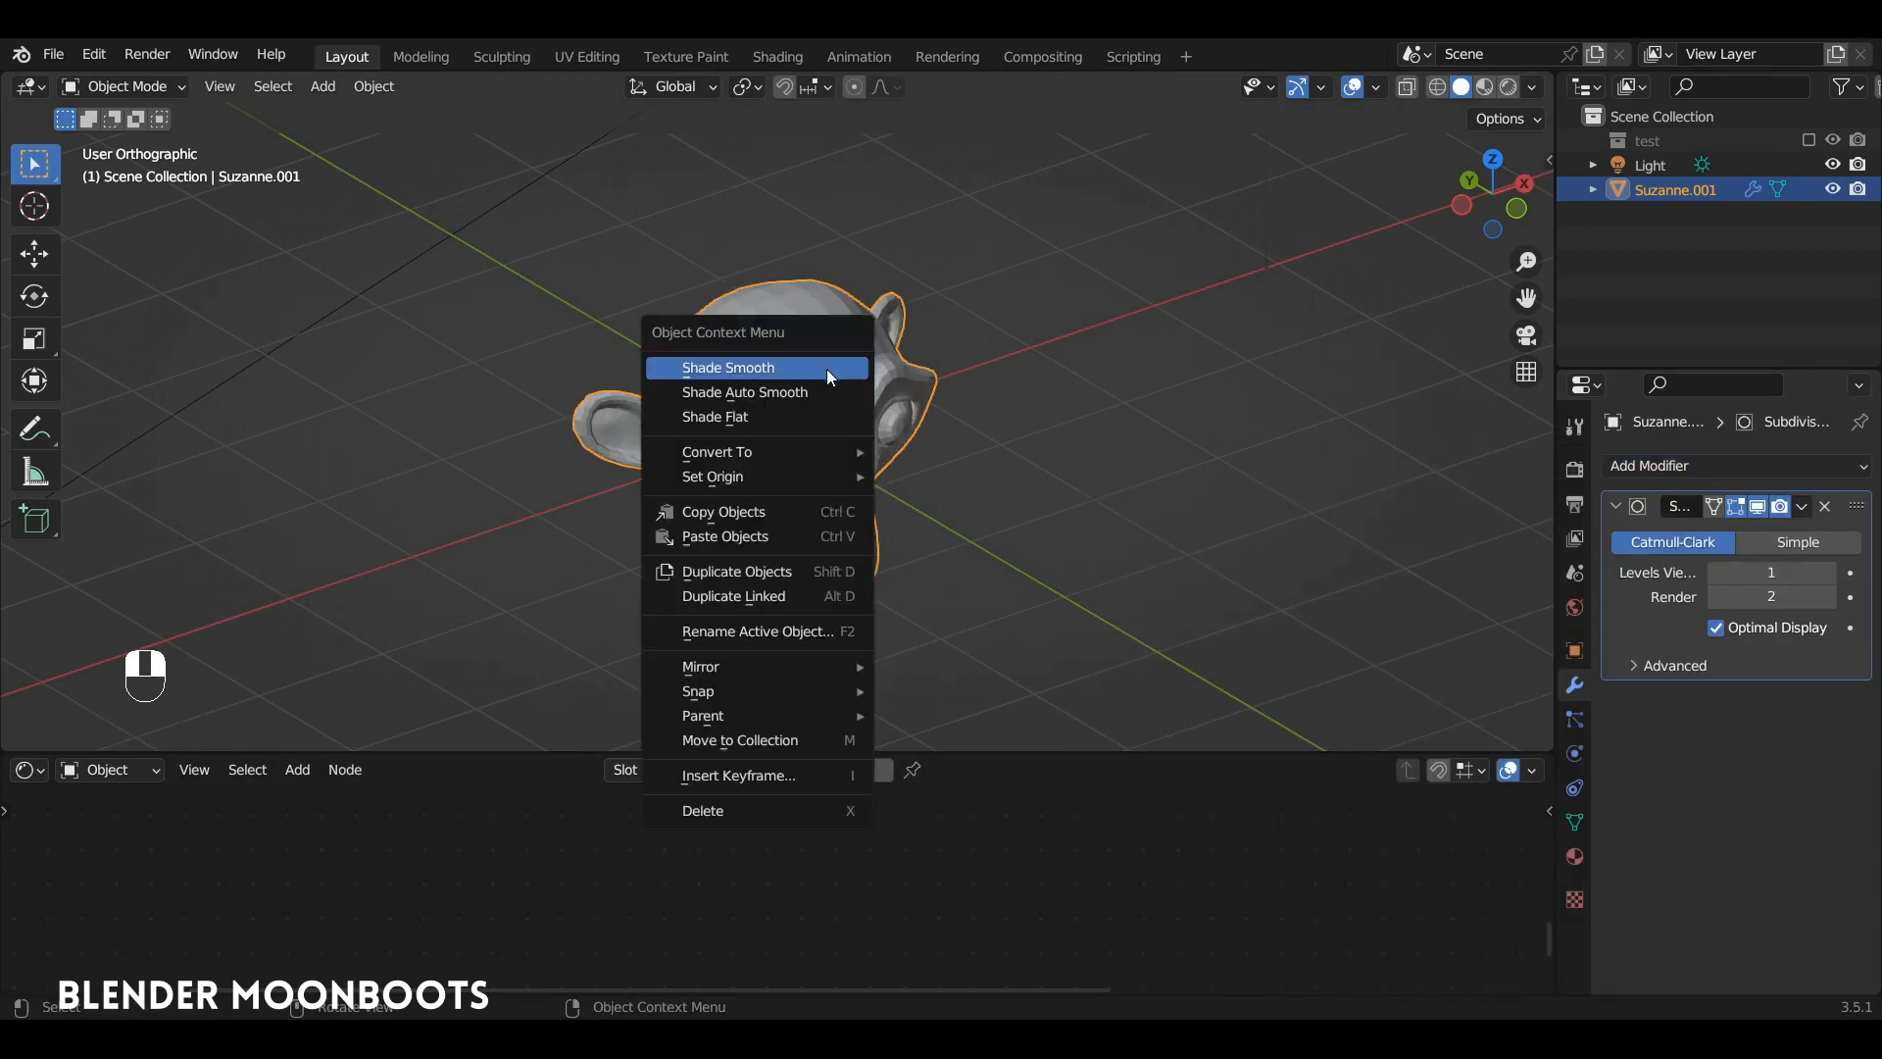
{"action": "left_click", "coordinate": [827, 369]}
{"action": "scroll", "coordinate": [833, 397], "scroll_direction": "up", "scroll_amount": 4}
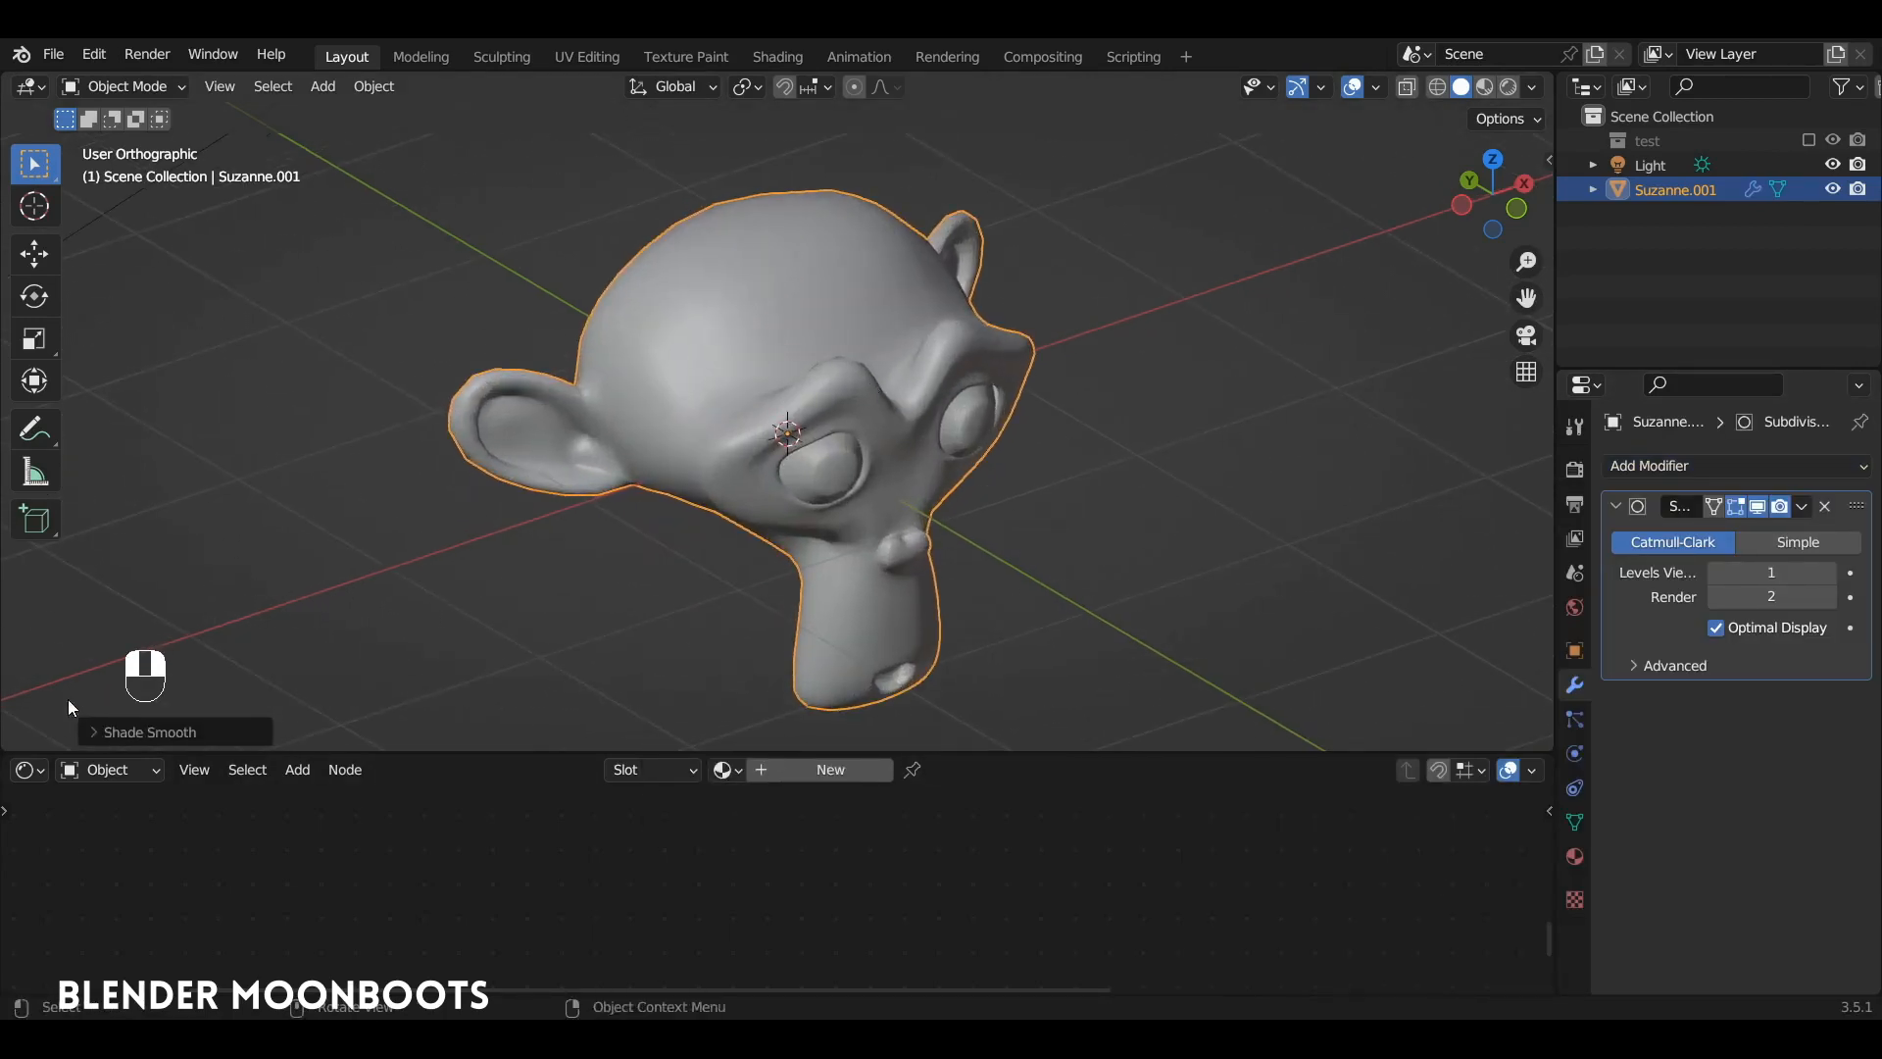
Create a new material for the monkey head in the Shader Editor and enlarge the node editing area.
{"action": "left_click", "coordinate": [21, 774]}
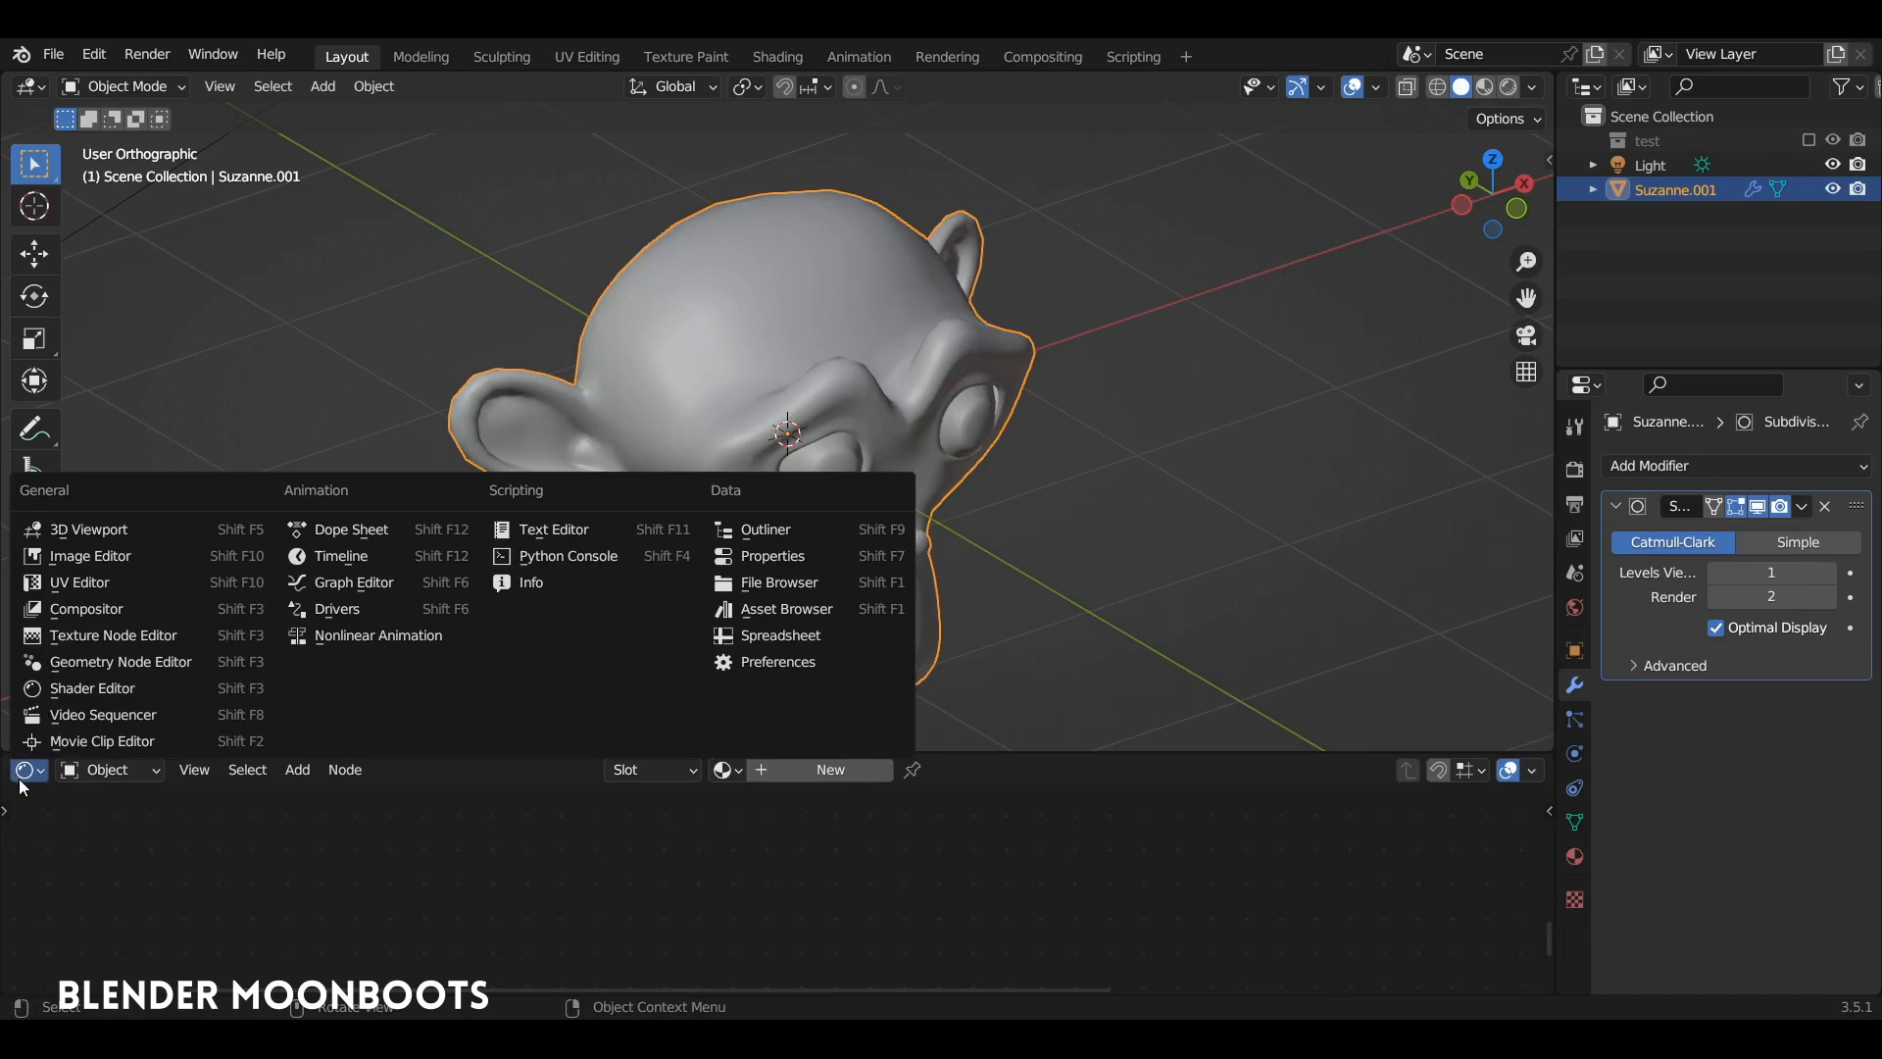
{"action": "left_click", "coordinate": [149, 688]}
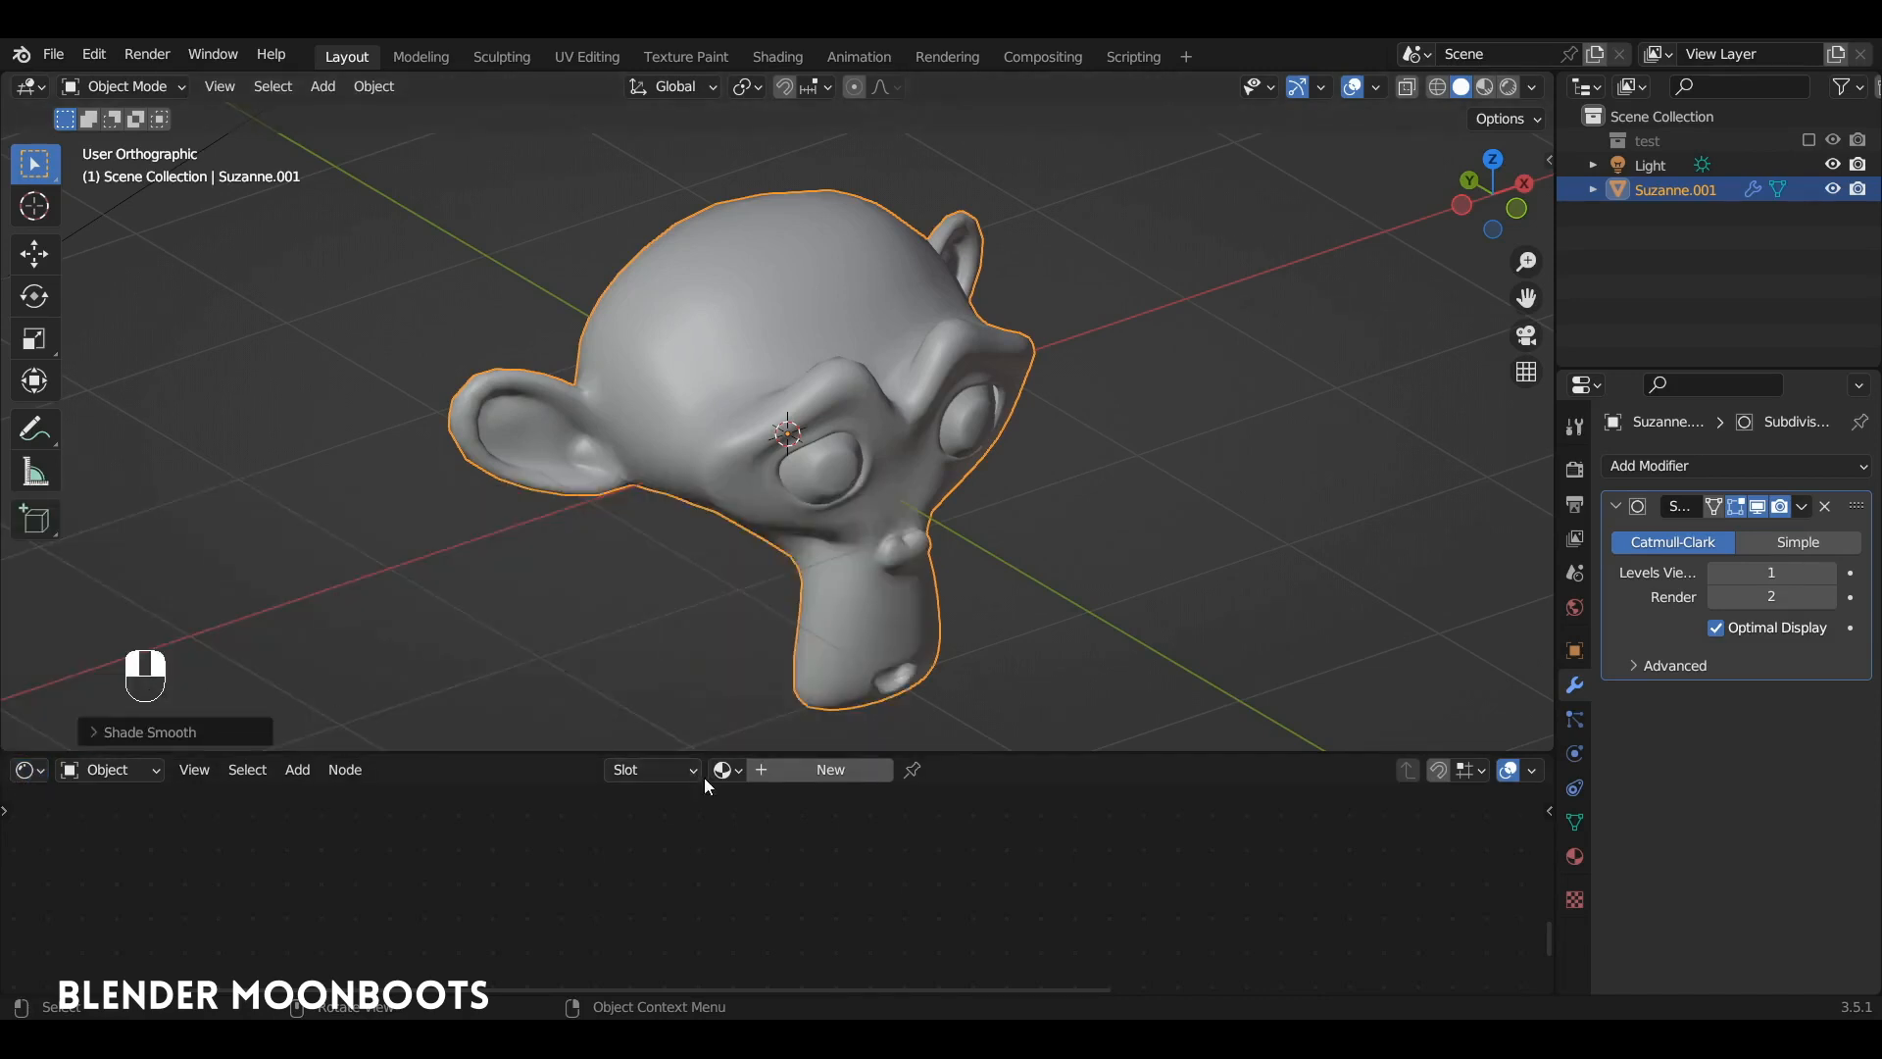
{"action": "left_click", "coordinate": [792, 770]}
{"action": "left_click_drag", "start_coordinate": [797, 753], "coordinate": [920, 542]}
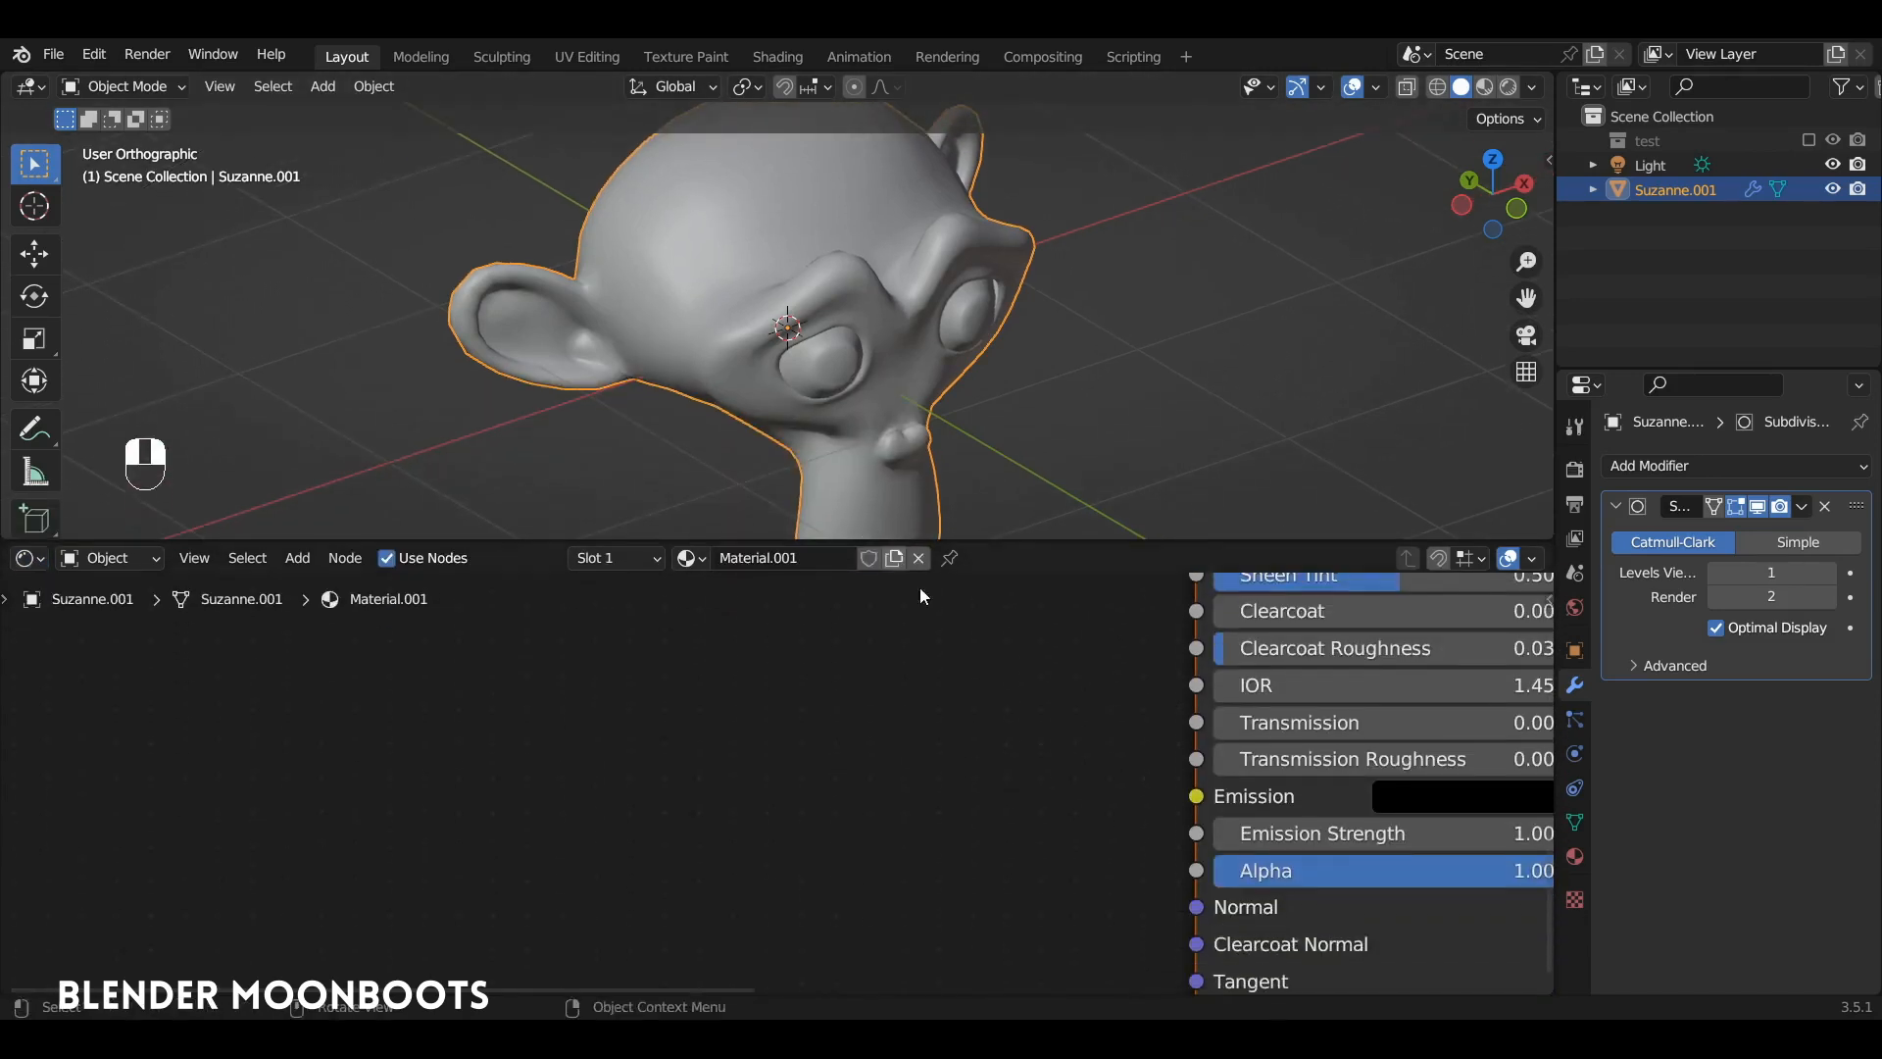
{"action": "left_click_drag", "start_coordinate": [961, 703], "coordinate": [666, 888], "text": "ctrl+alt"}
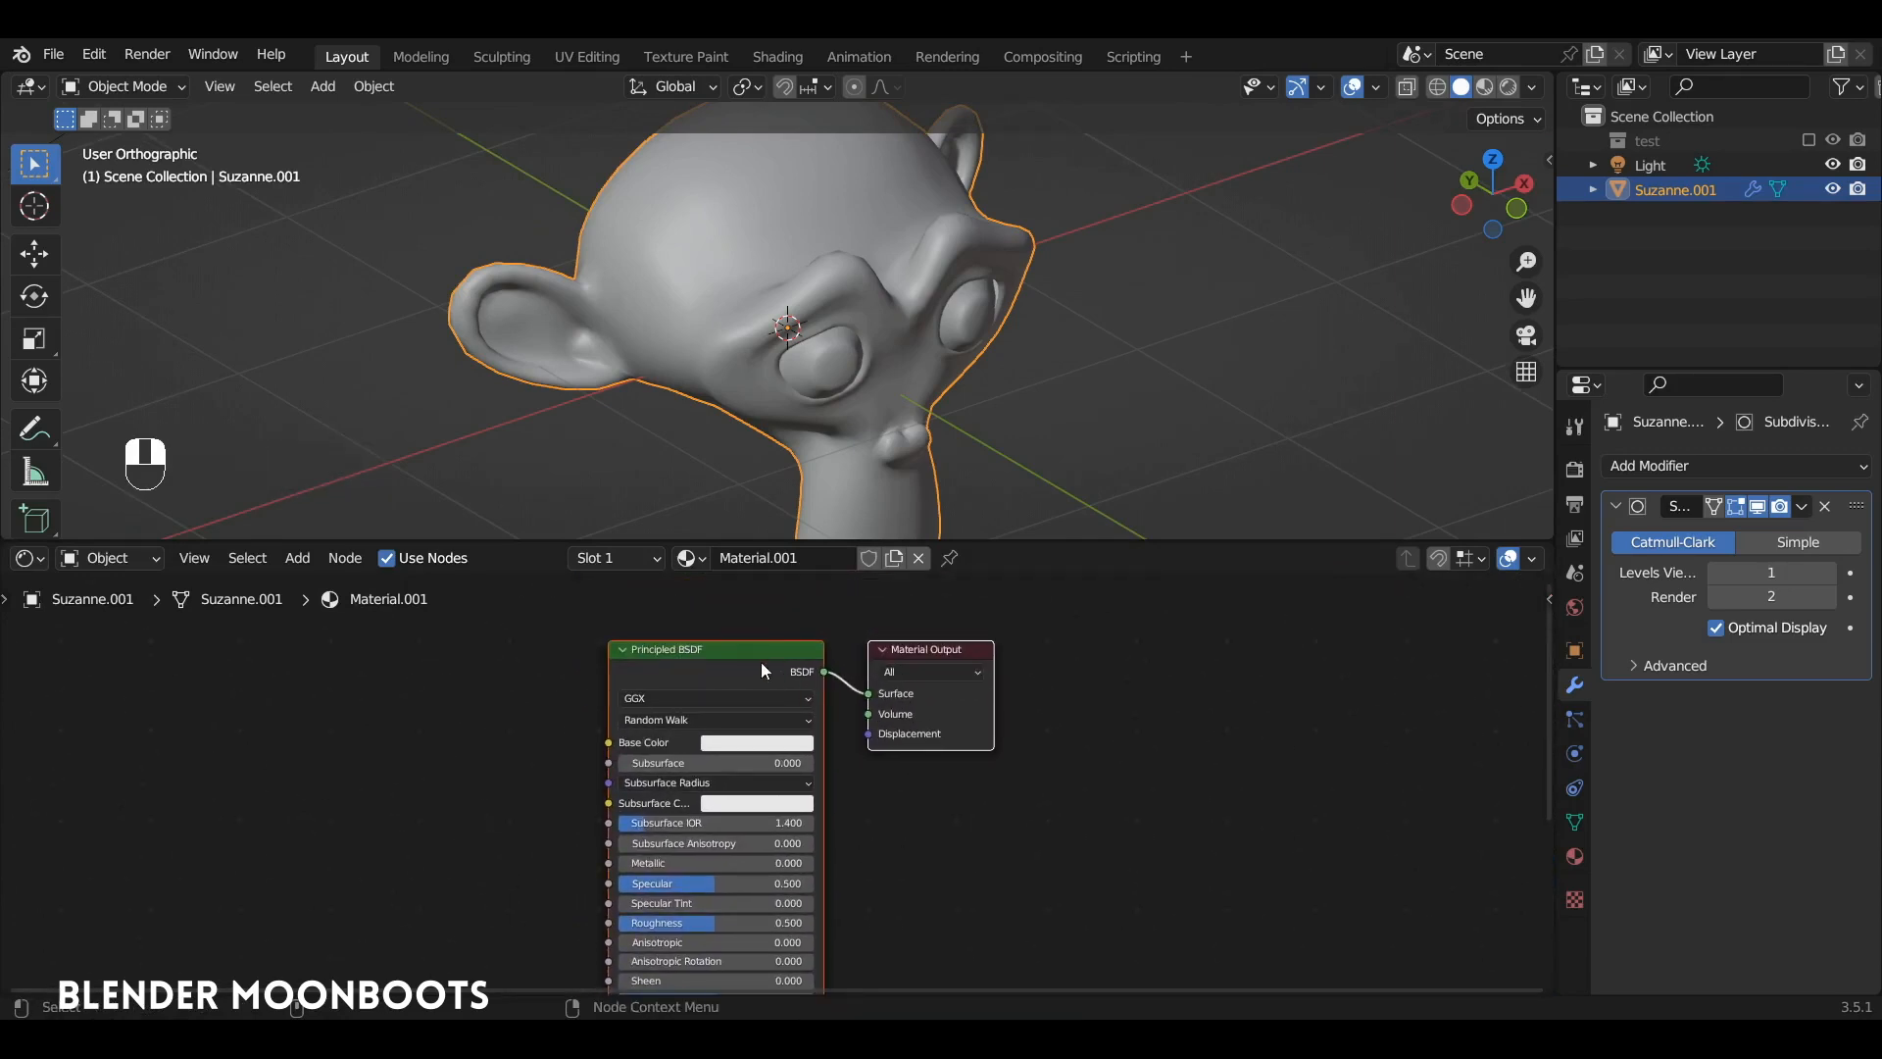
{"action": "left_click_drag", "start_coordinate": [749, 645], "coordinate": [1027, 641], "text": "ctrl+alt"}
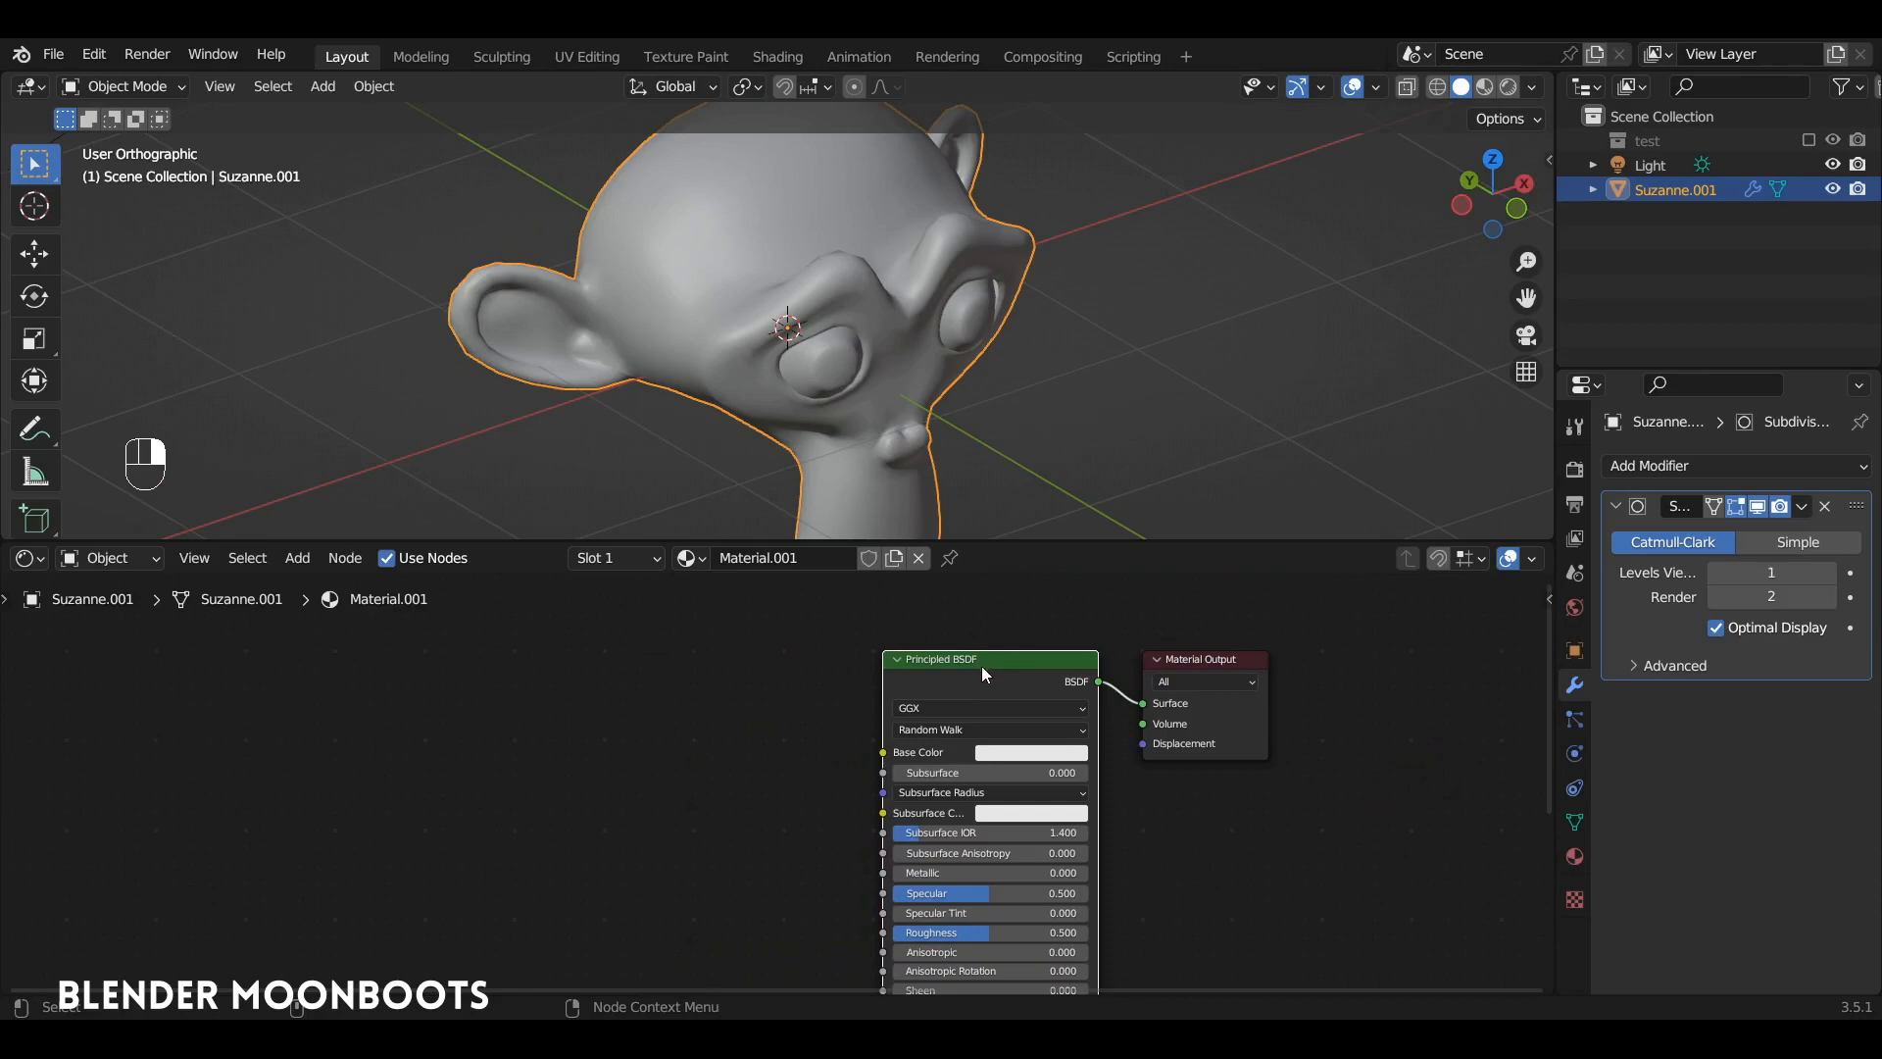
Add Texture Coordinate, Mapping and Image Texture nodes before the Principled BSDF, spaced away from it, with Object coordinates feeding the Mapping vector.
{"action": "key", "text": "ctrl+t"}
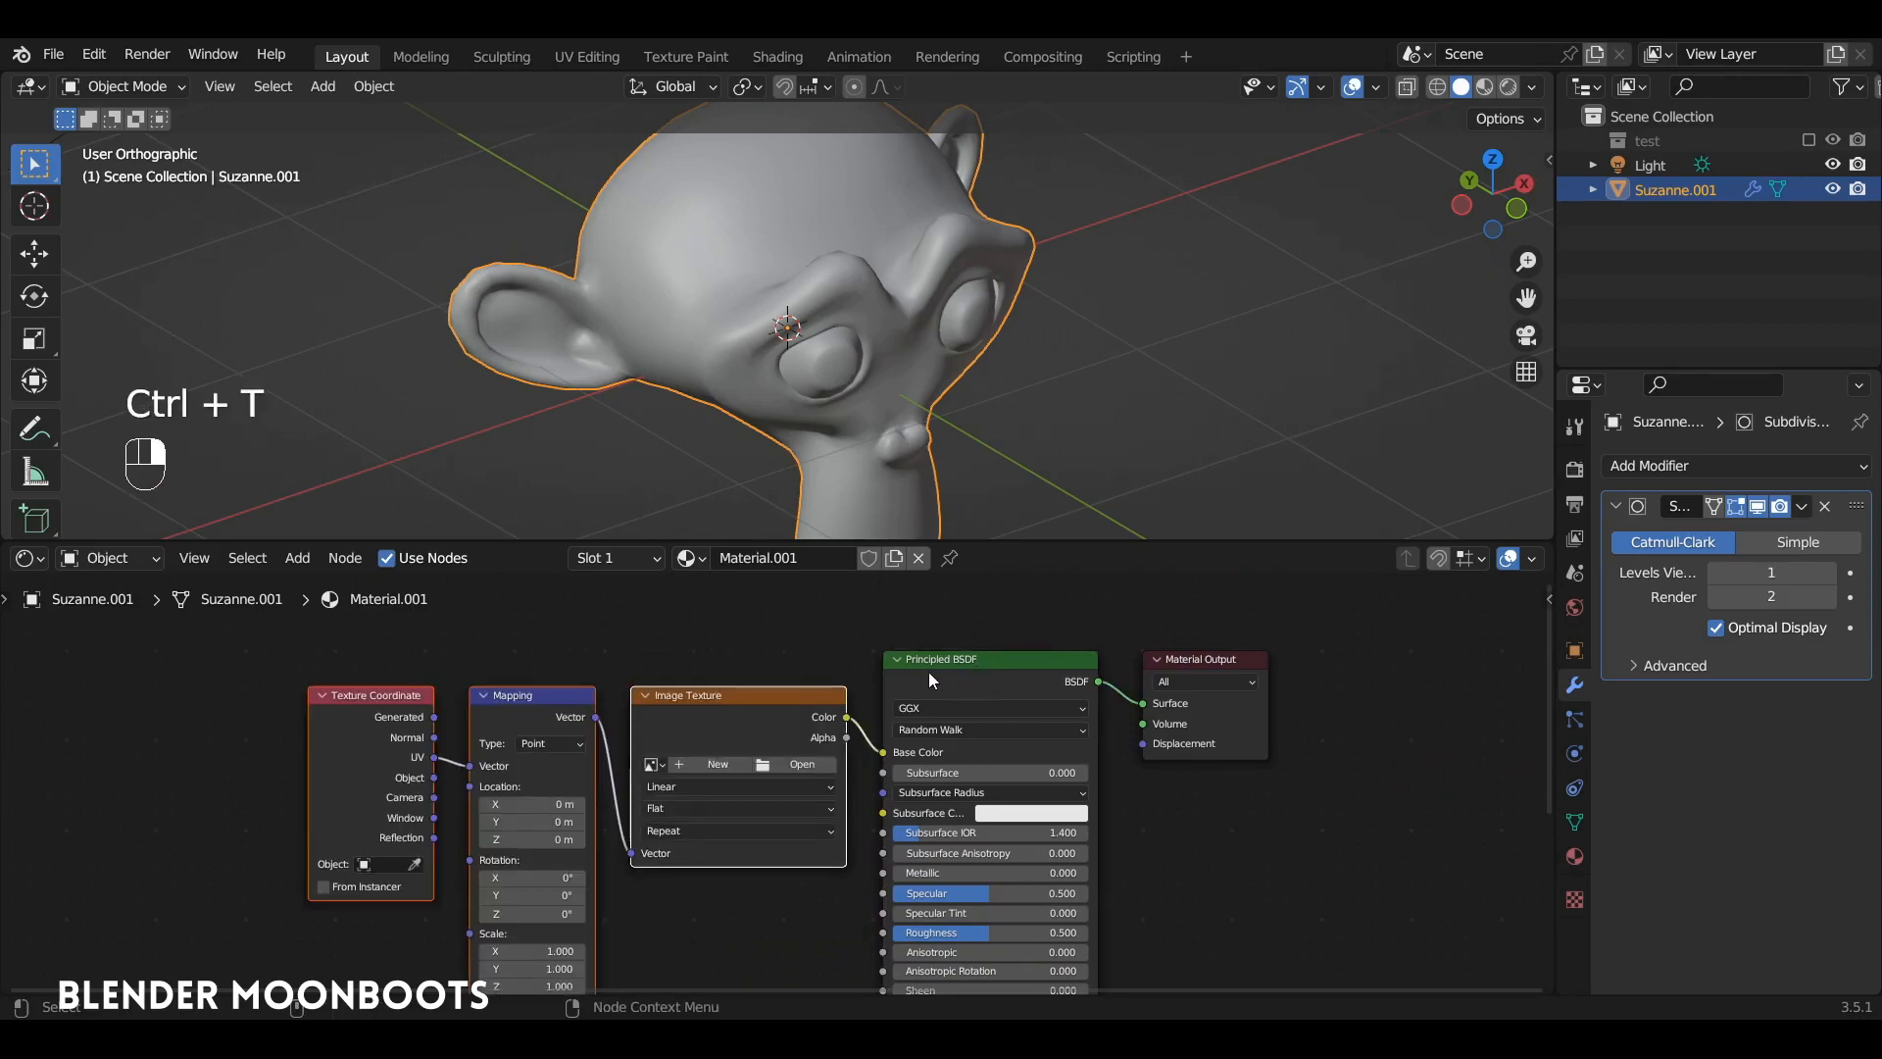
{"action": "left_click_drag", "start_coordinate": [703, 651], "coordinate": [249, 762]}
{"action": "key", "text": "g"}
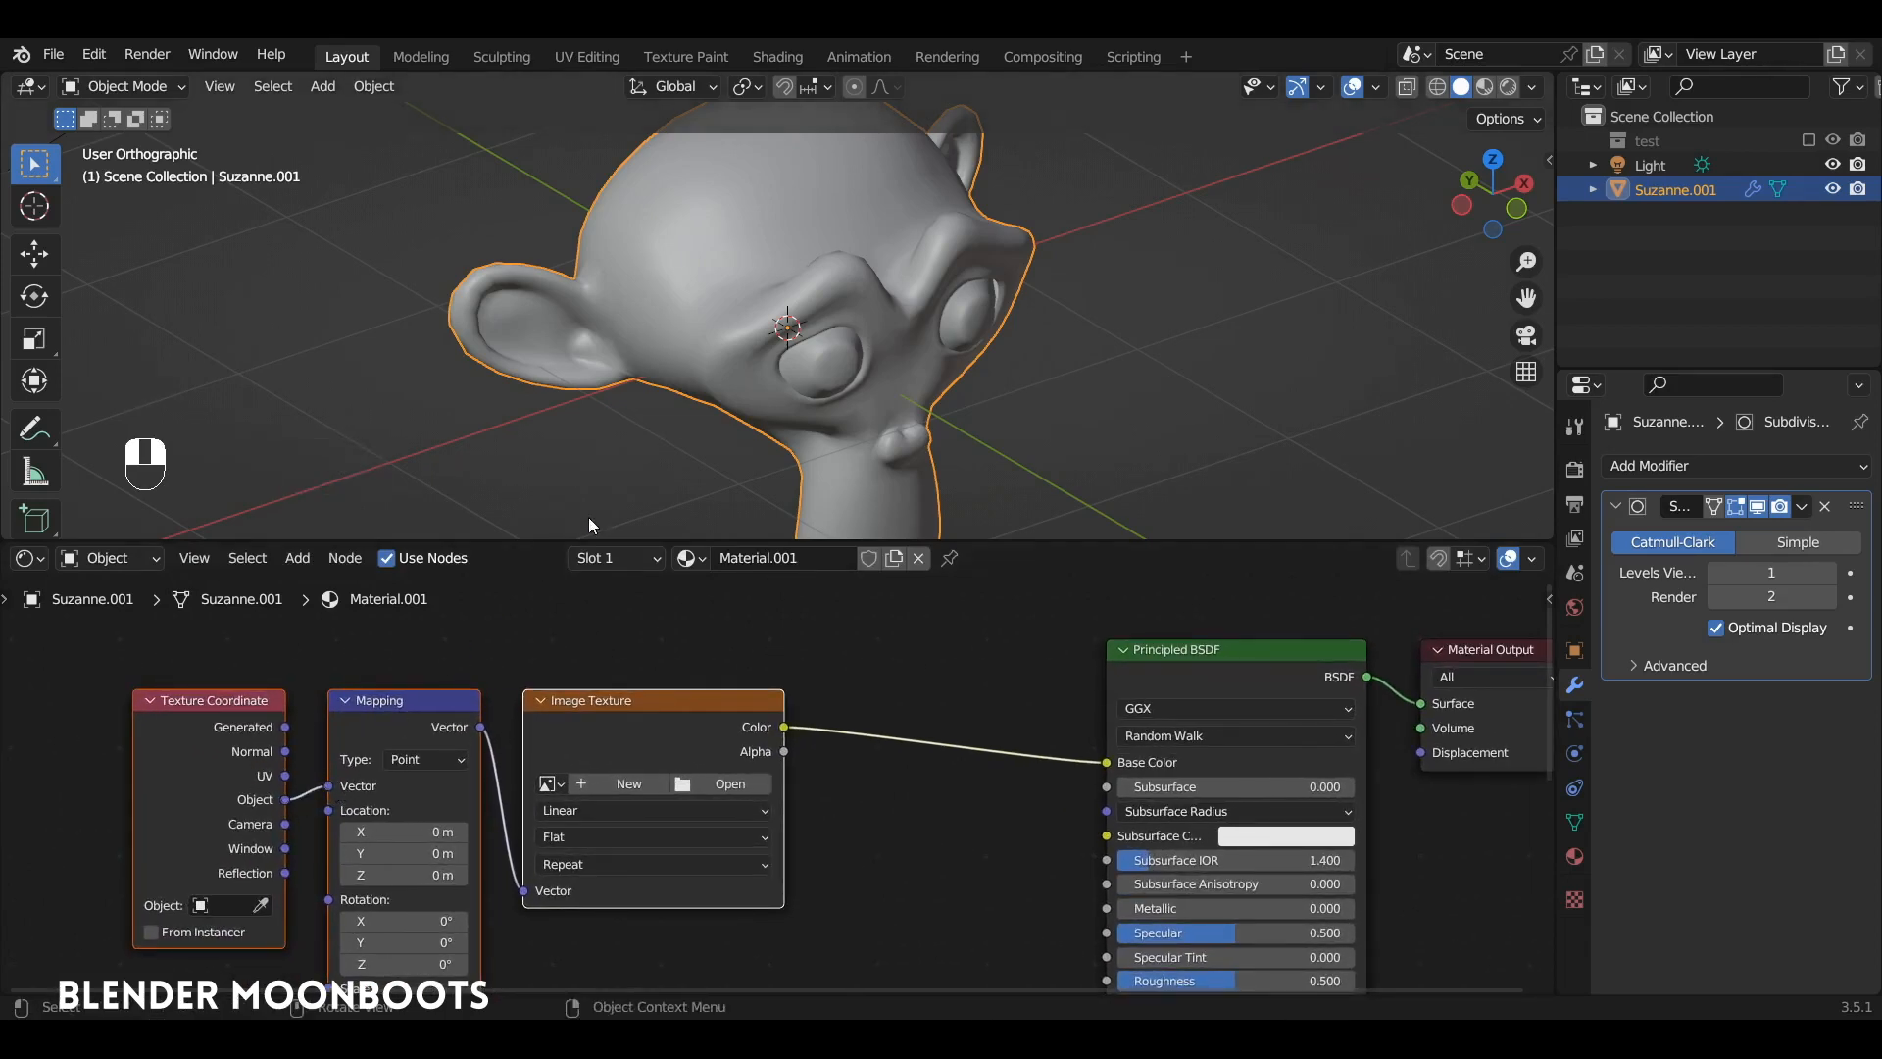
{"action": "left_click_drag", "start_coordinate": [656, 243], "coordinate": [757, 204], "text": "alt"}
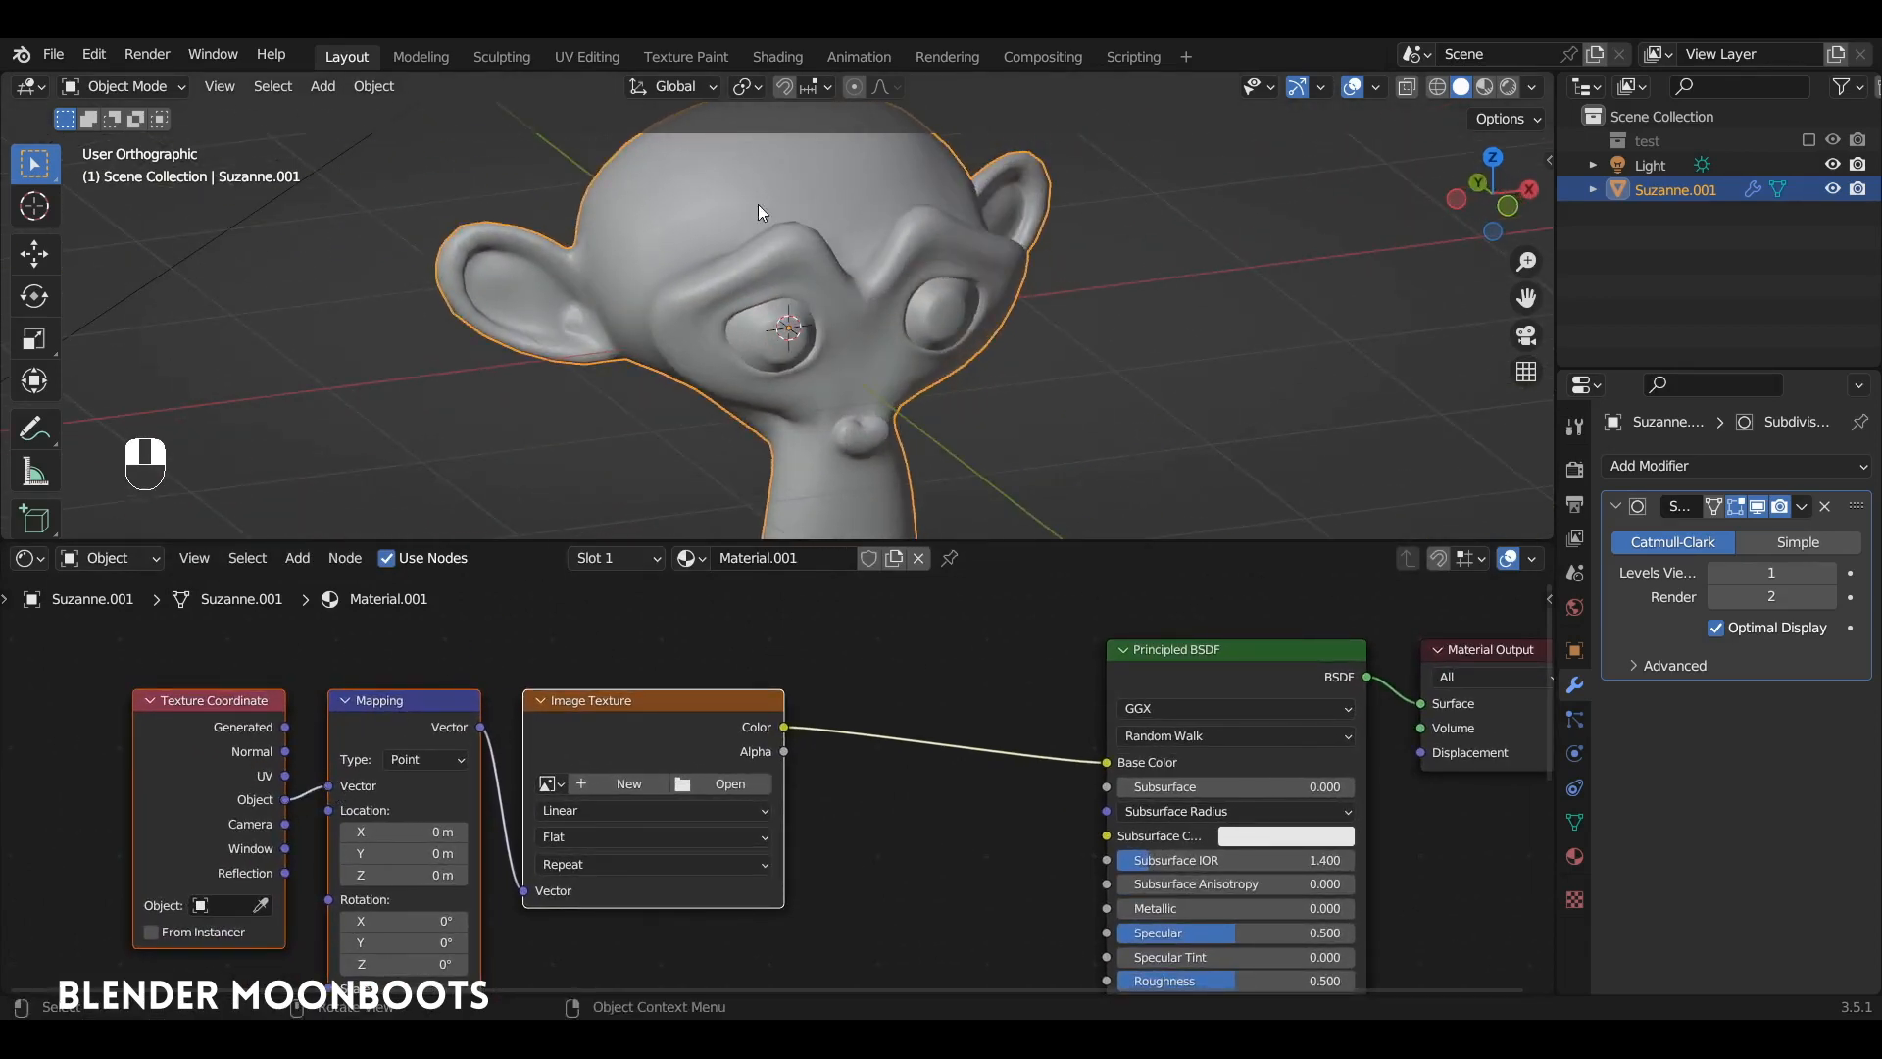
{"action": "left_click_drag", "start_coordinate": [853, 444], "coordinate": [959, 329], "text": "alt"}
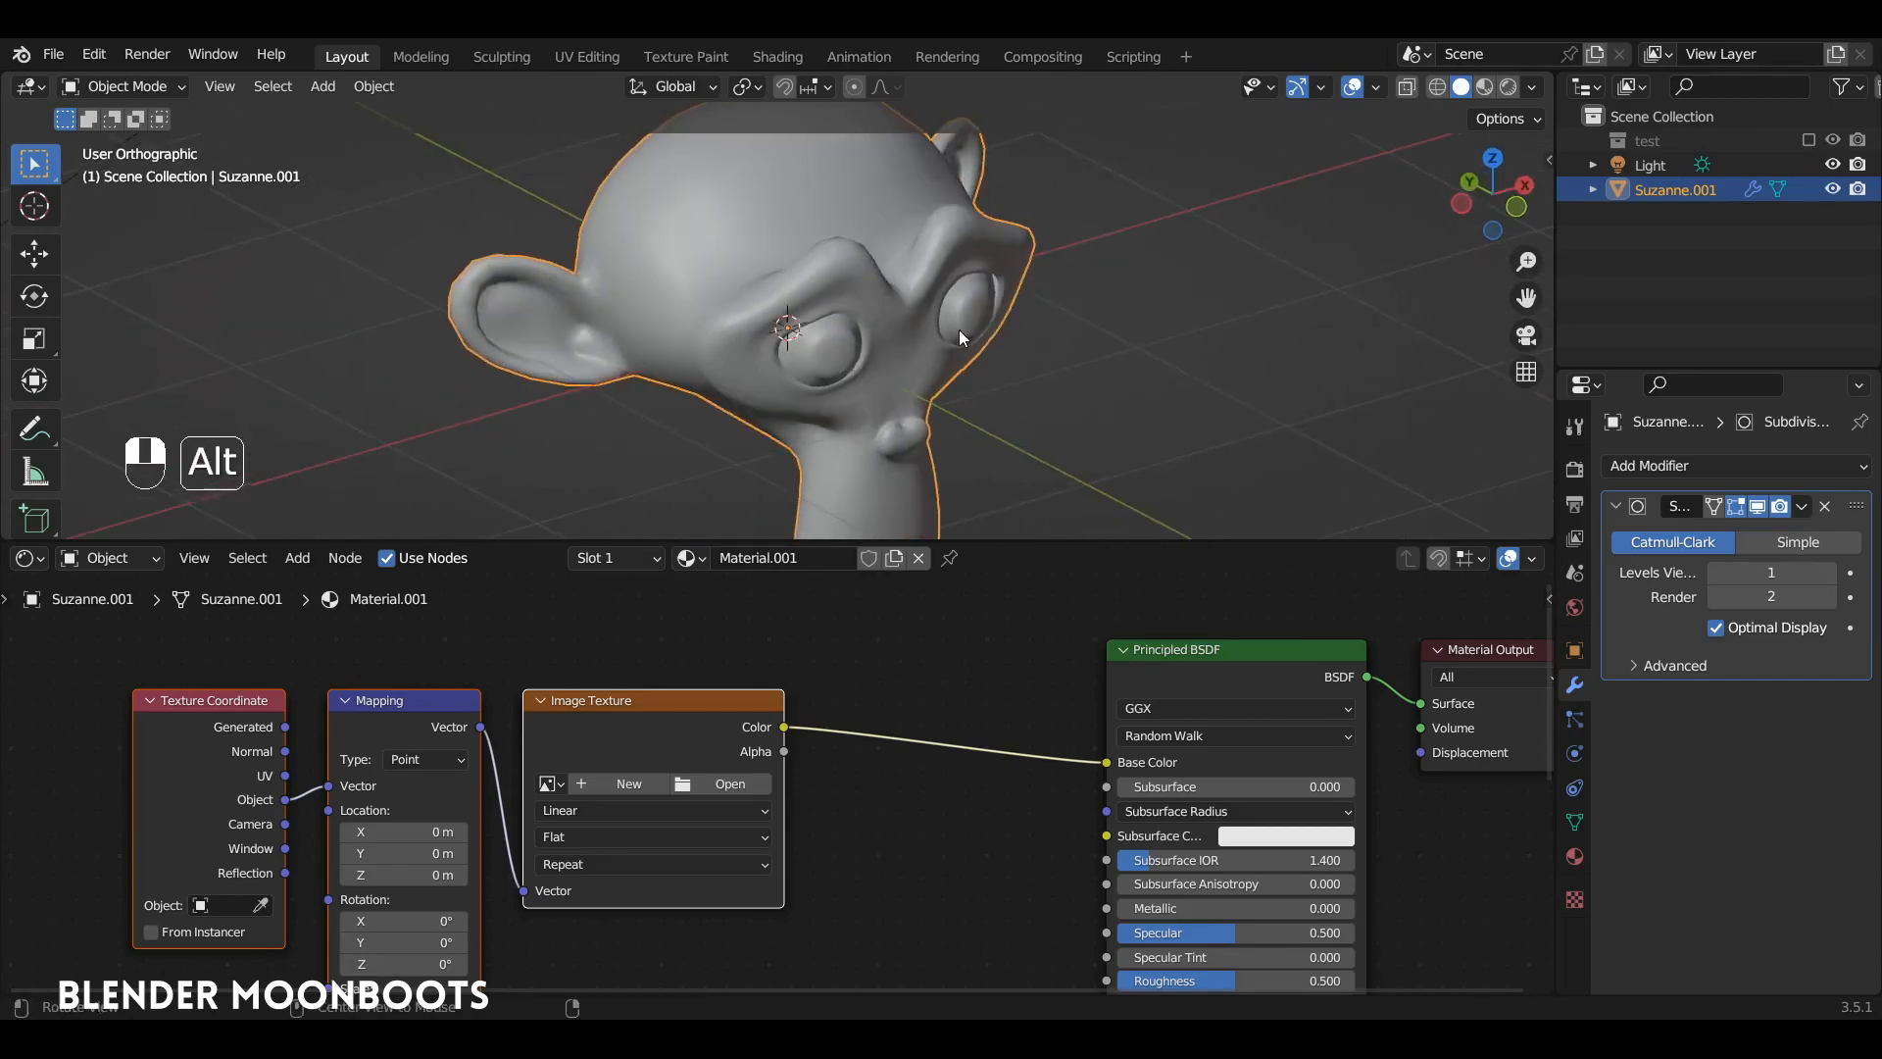
{"action": "left_click_drag", "start_coordinate": [921, 422], "coordinate": [865, 478], "text": "alt"}
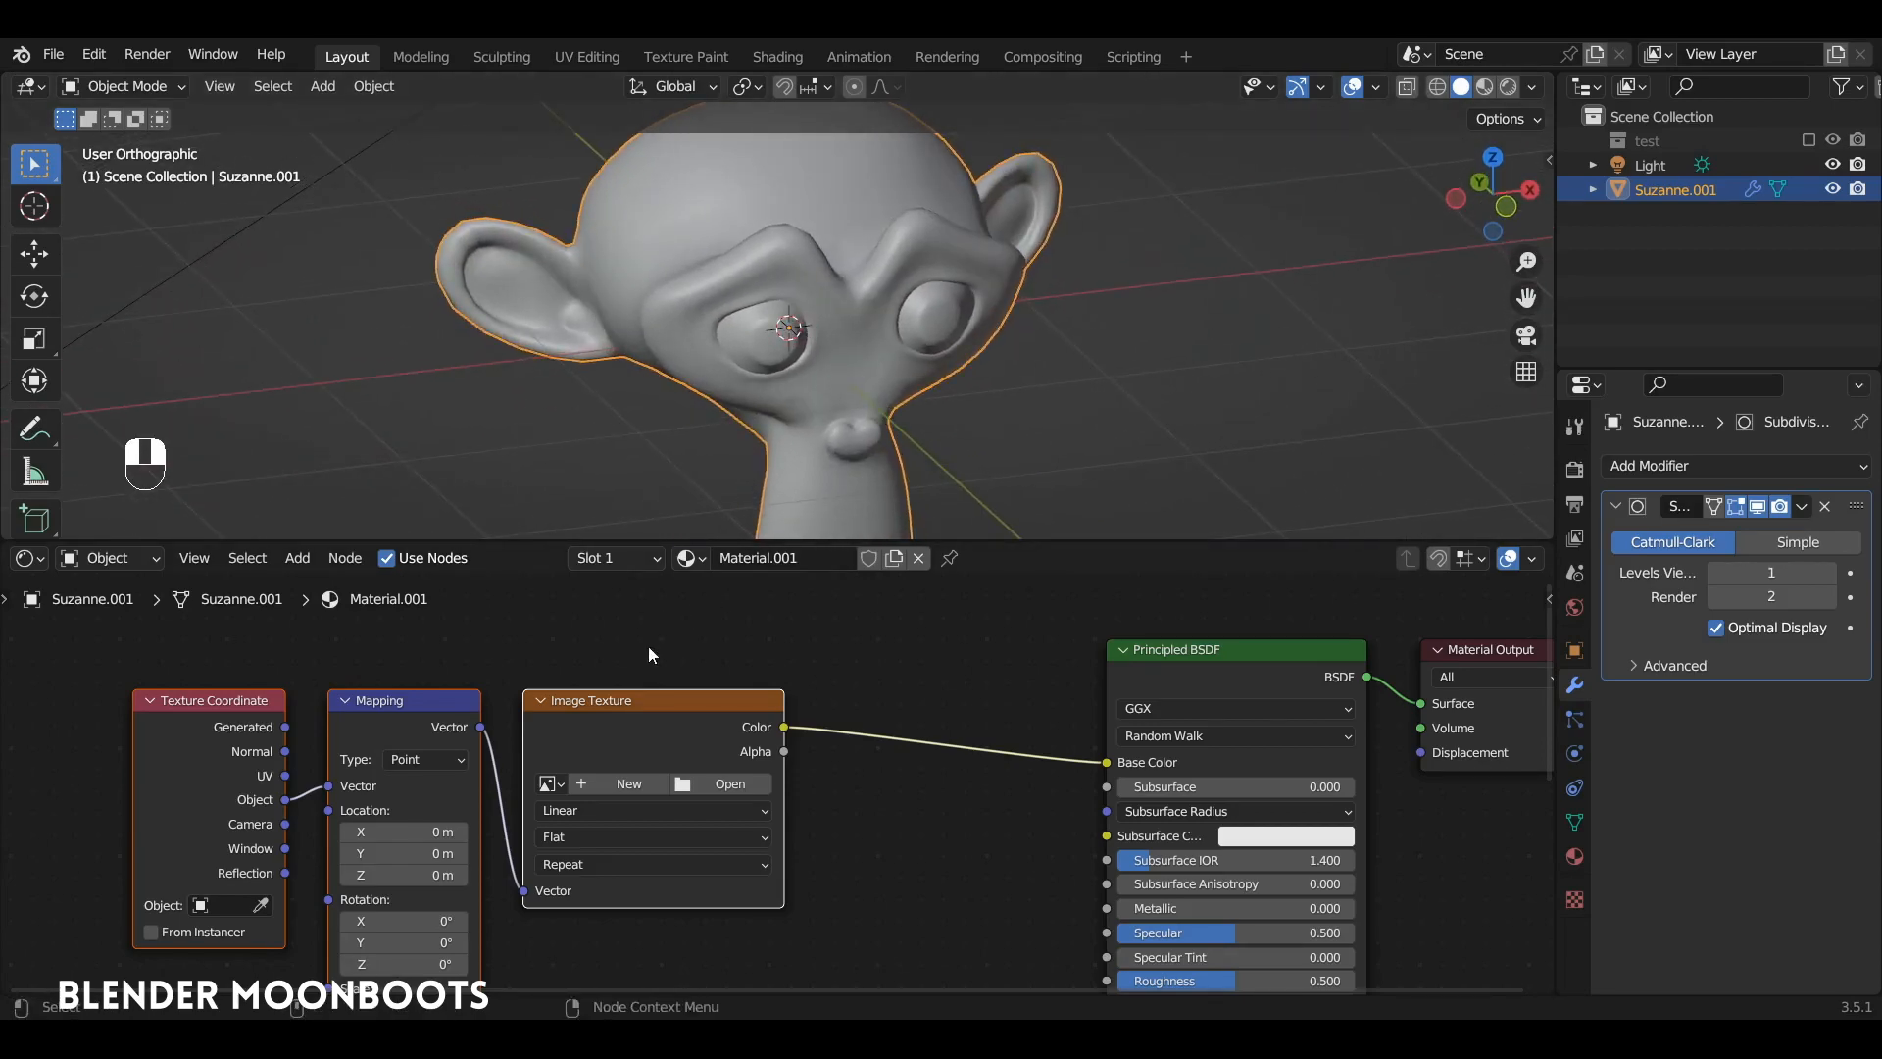
{"action": "left_click_drag", "start_coordinate": [621, 704], "coordinate": [582, 698]}
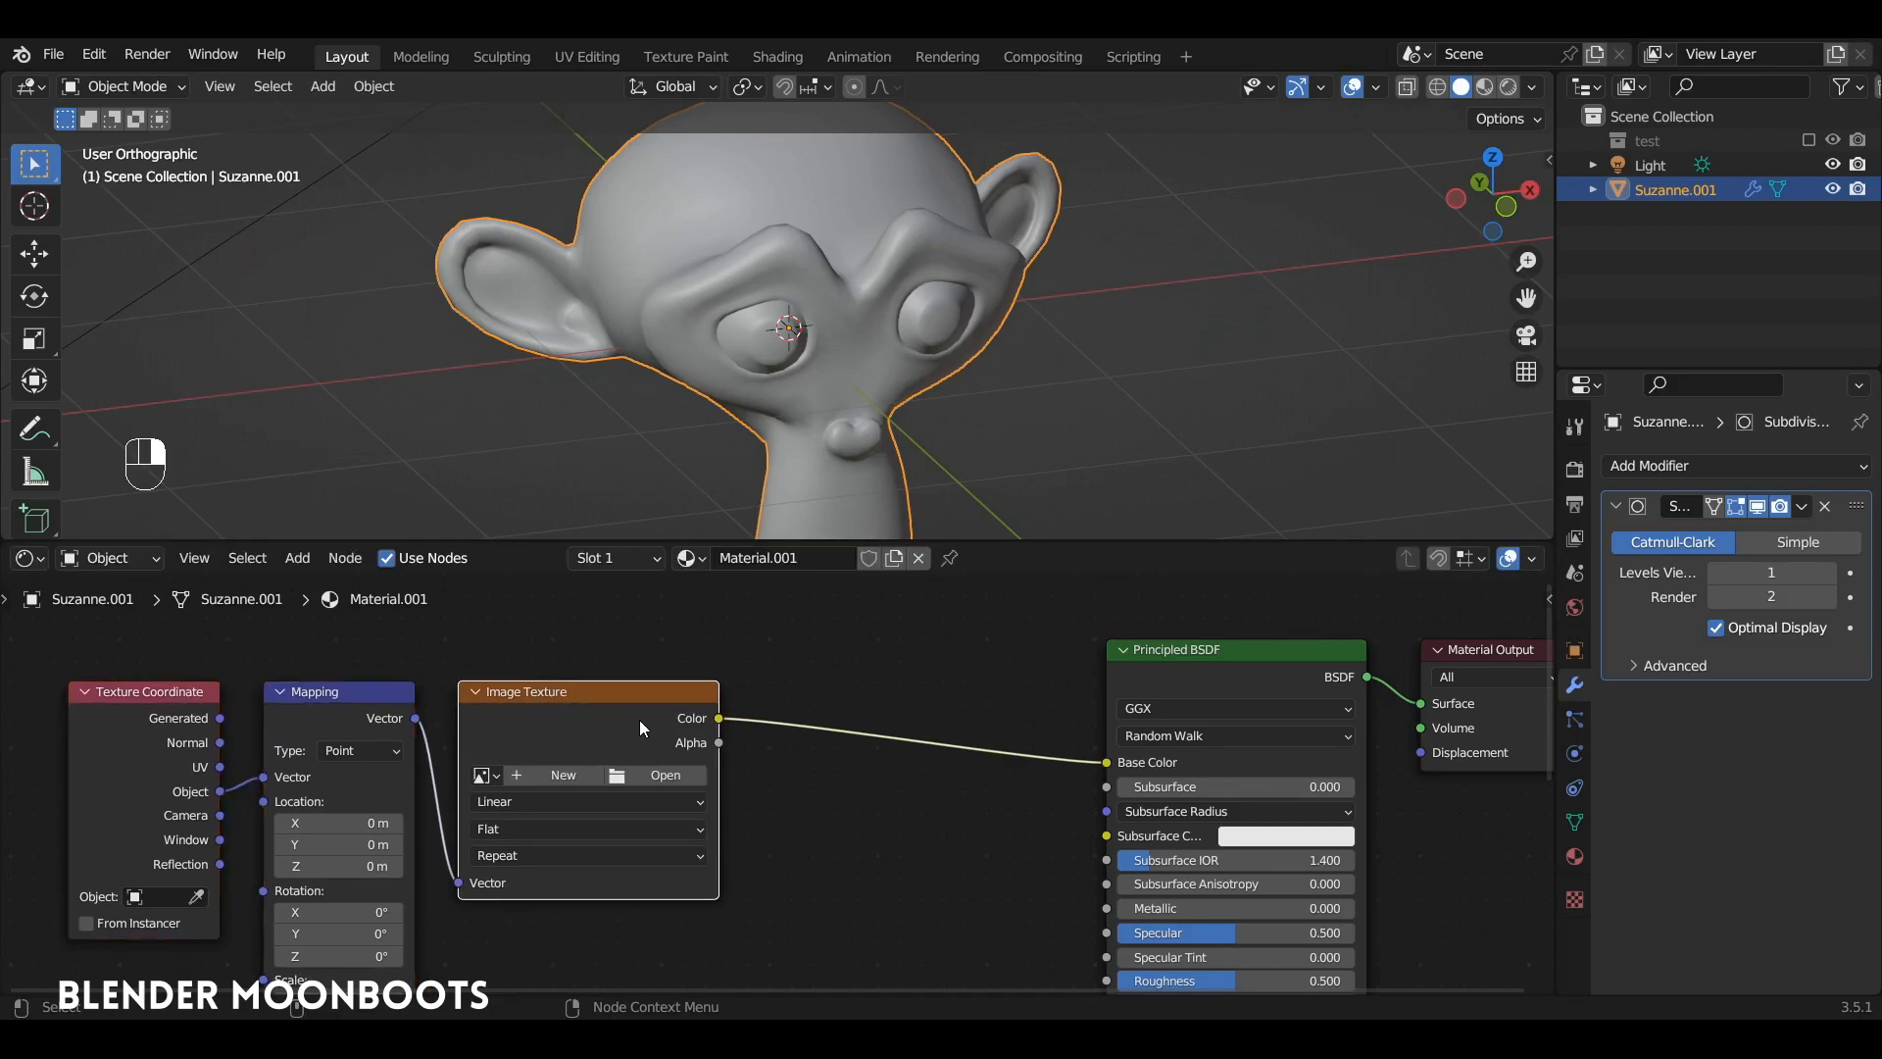
Replace the Image Texture node with a Noise Texture and show the viewport in Rendered shading.
{"action": "key", "text": "shift+s"}
{"action": "mouse_move", "coordinate": [631, 724]}
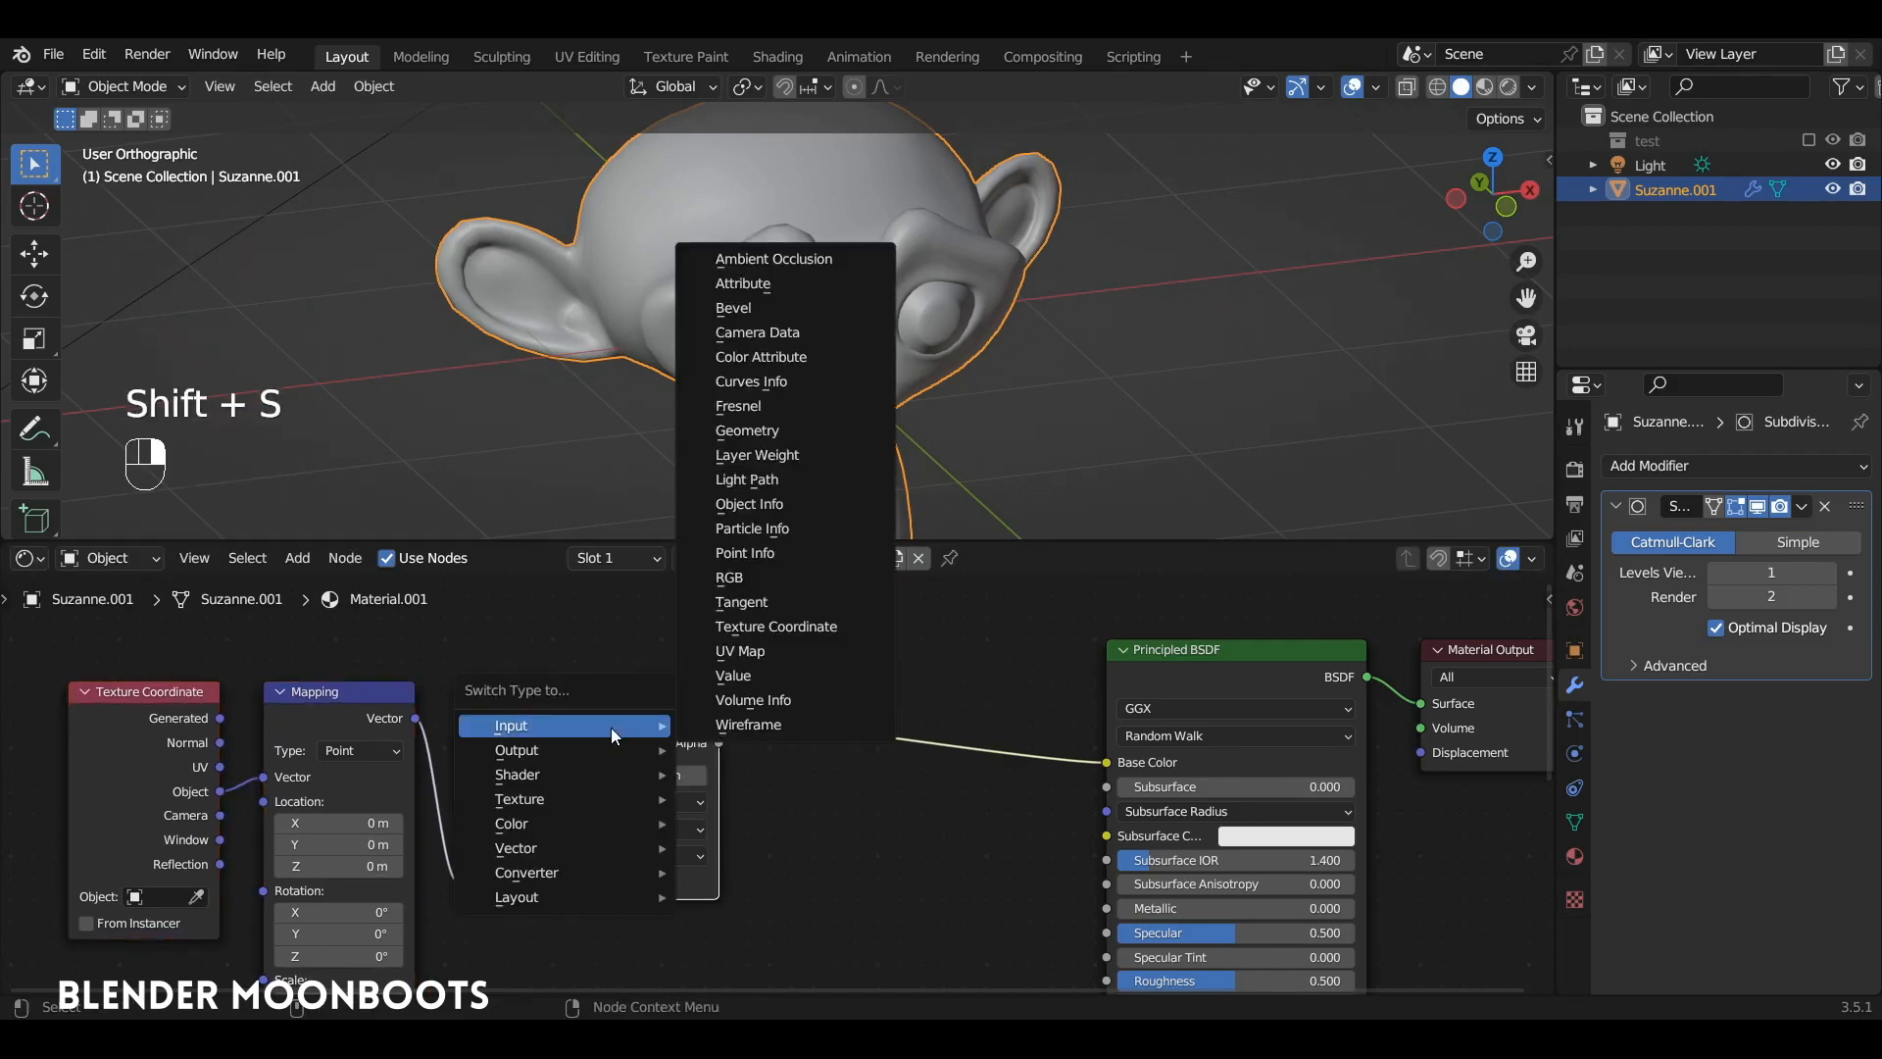
{"action": "mouse_move", "coordinate": [557, 798]}
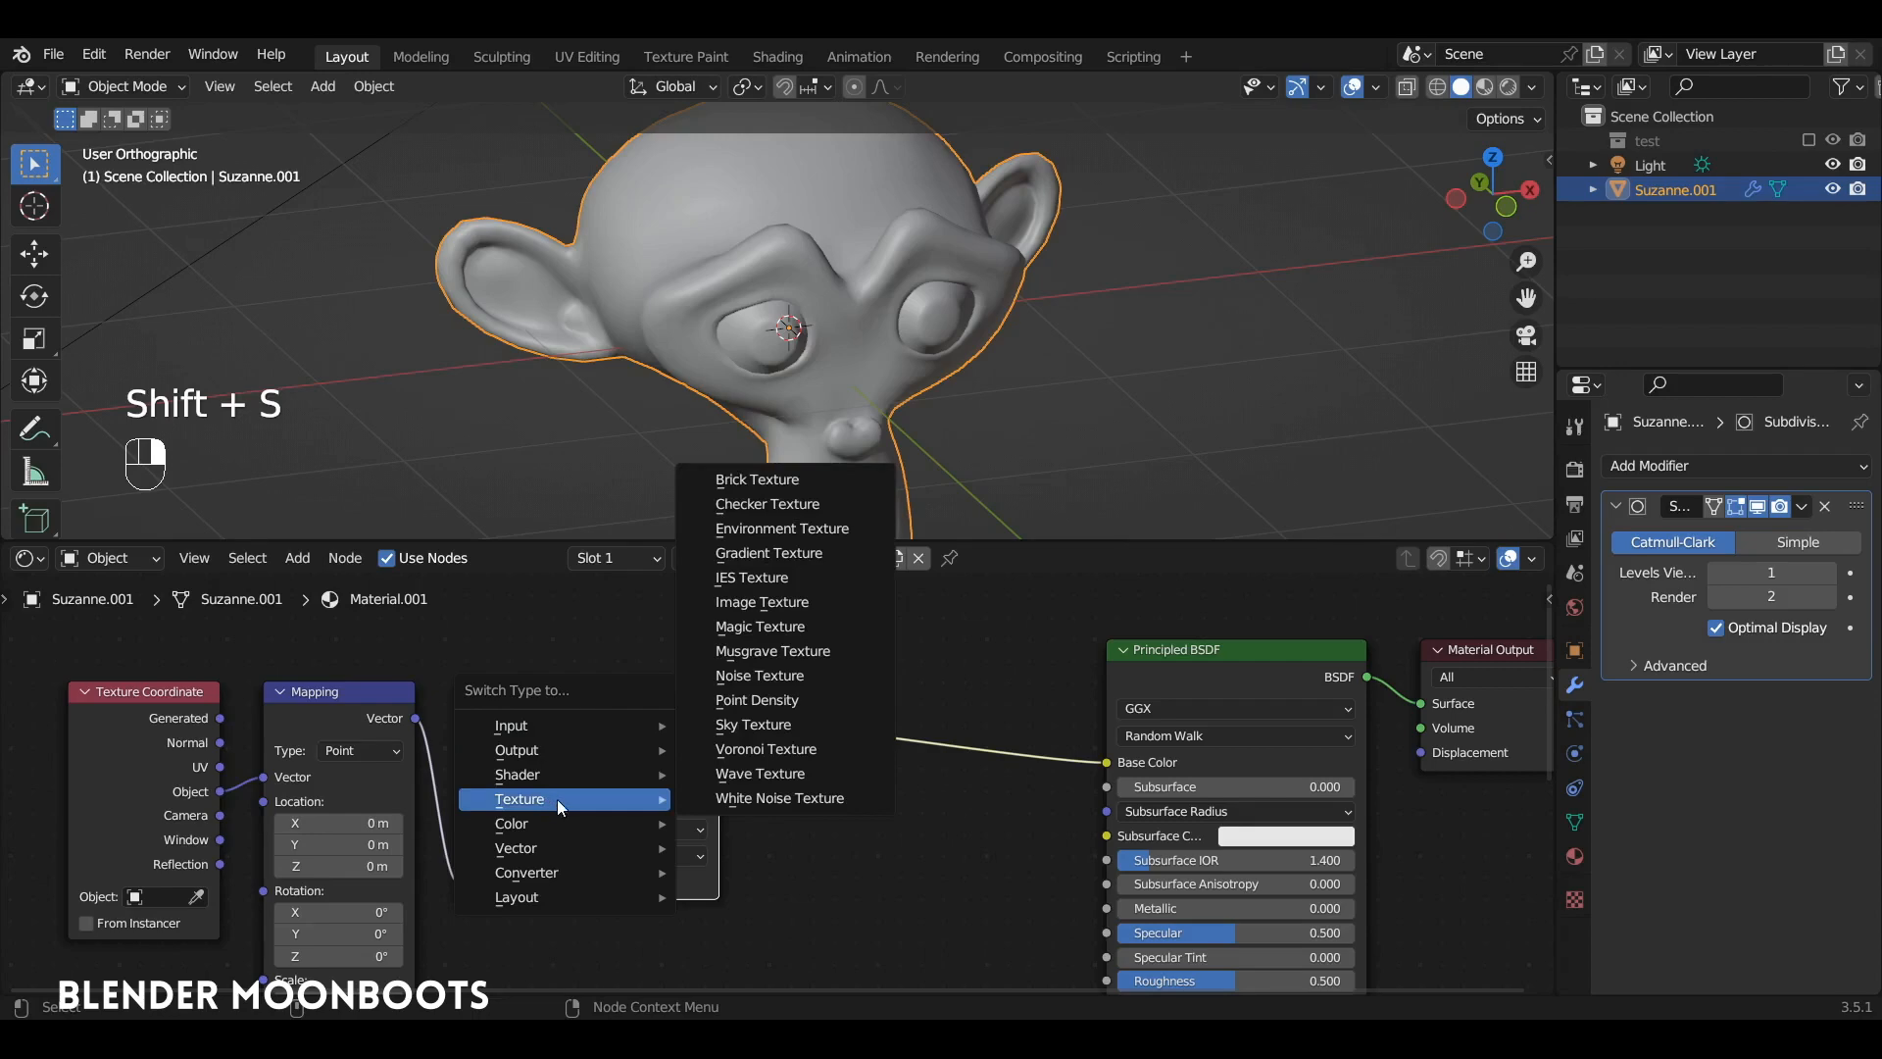
{"action": "left_click", "coordinate": [808, 678]}
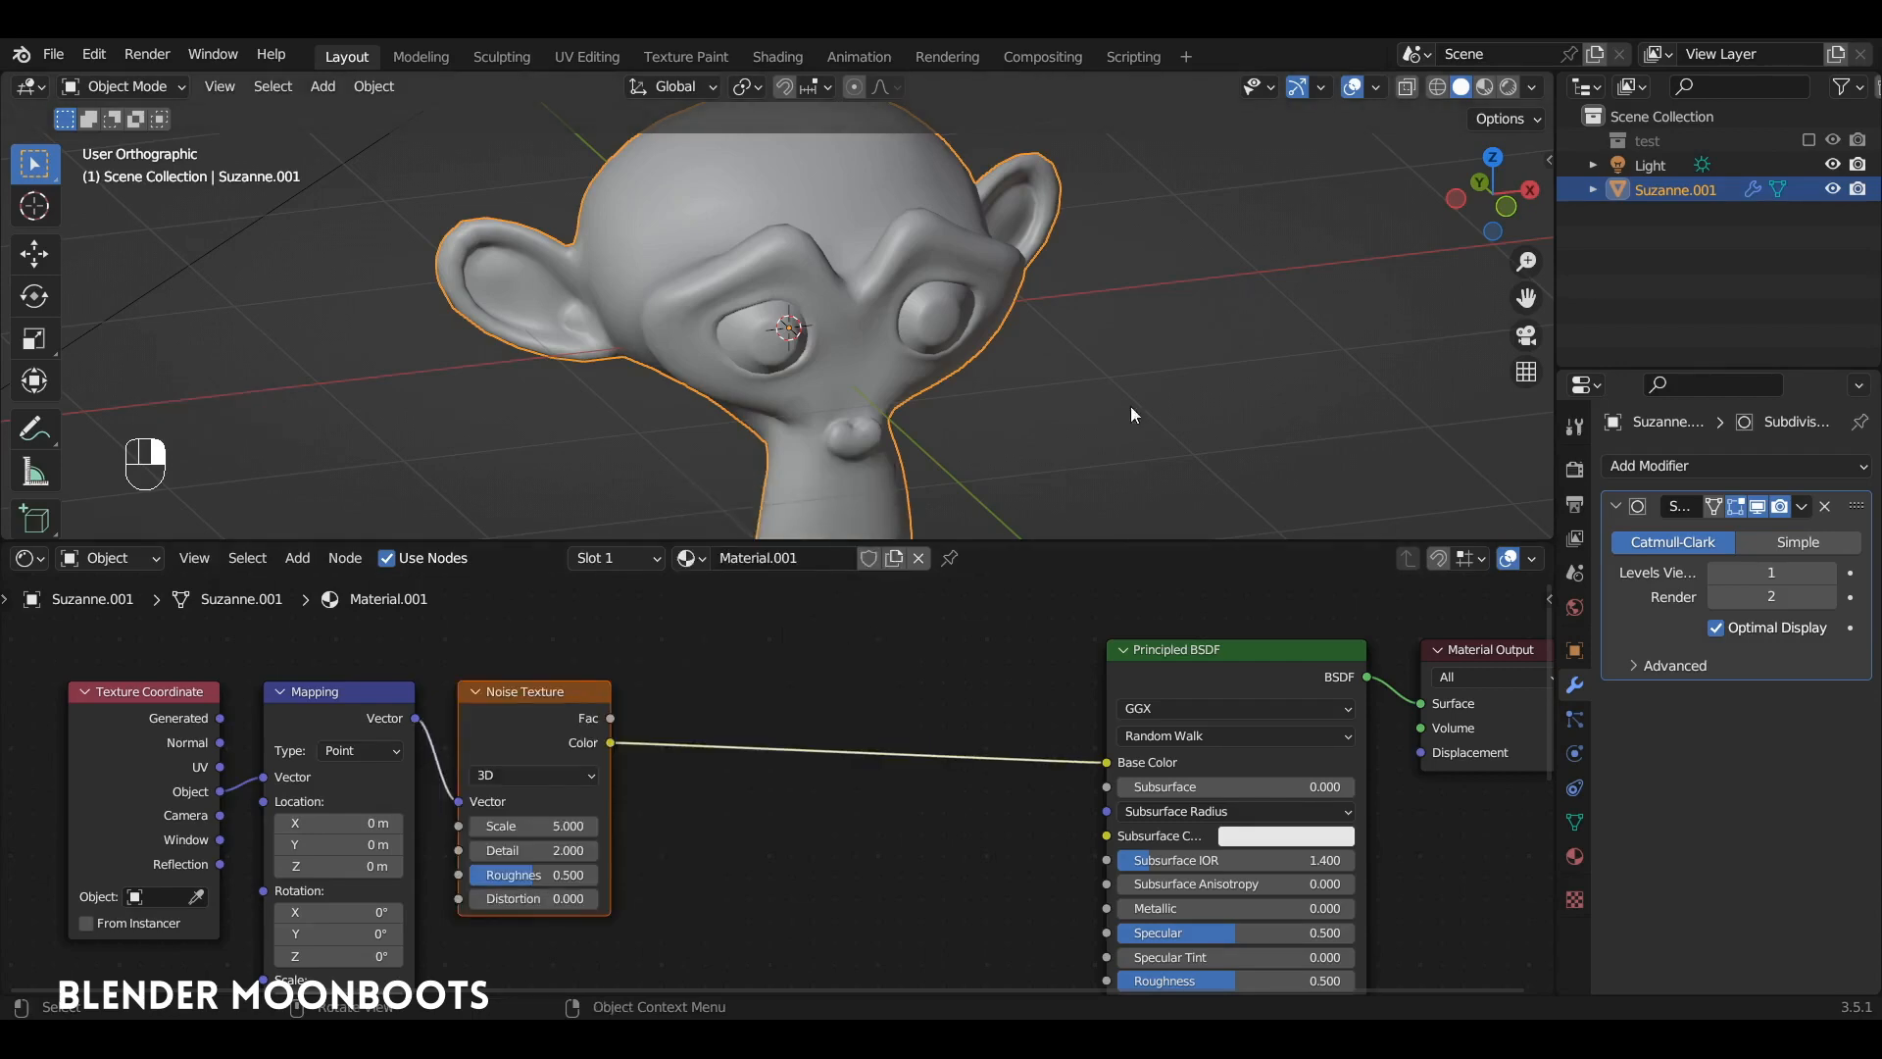
{"action": "left_click", "coordinate": [1510, 88]}
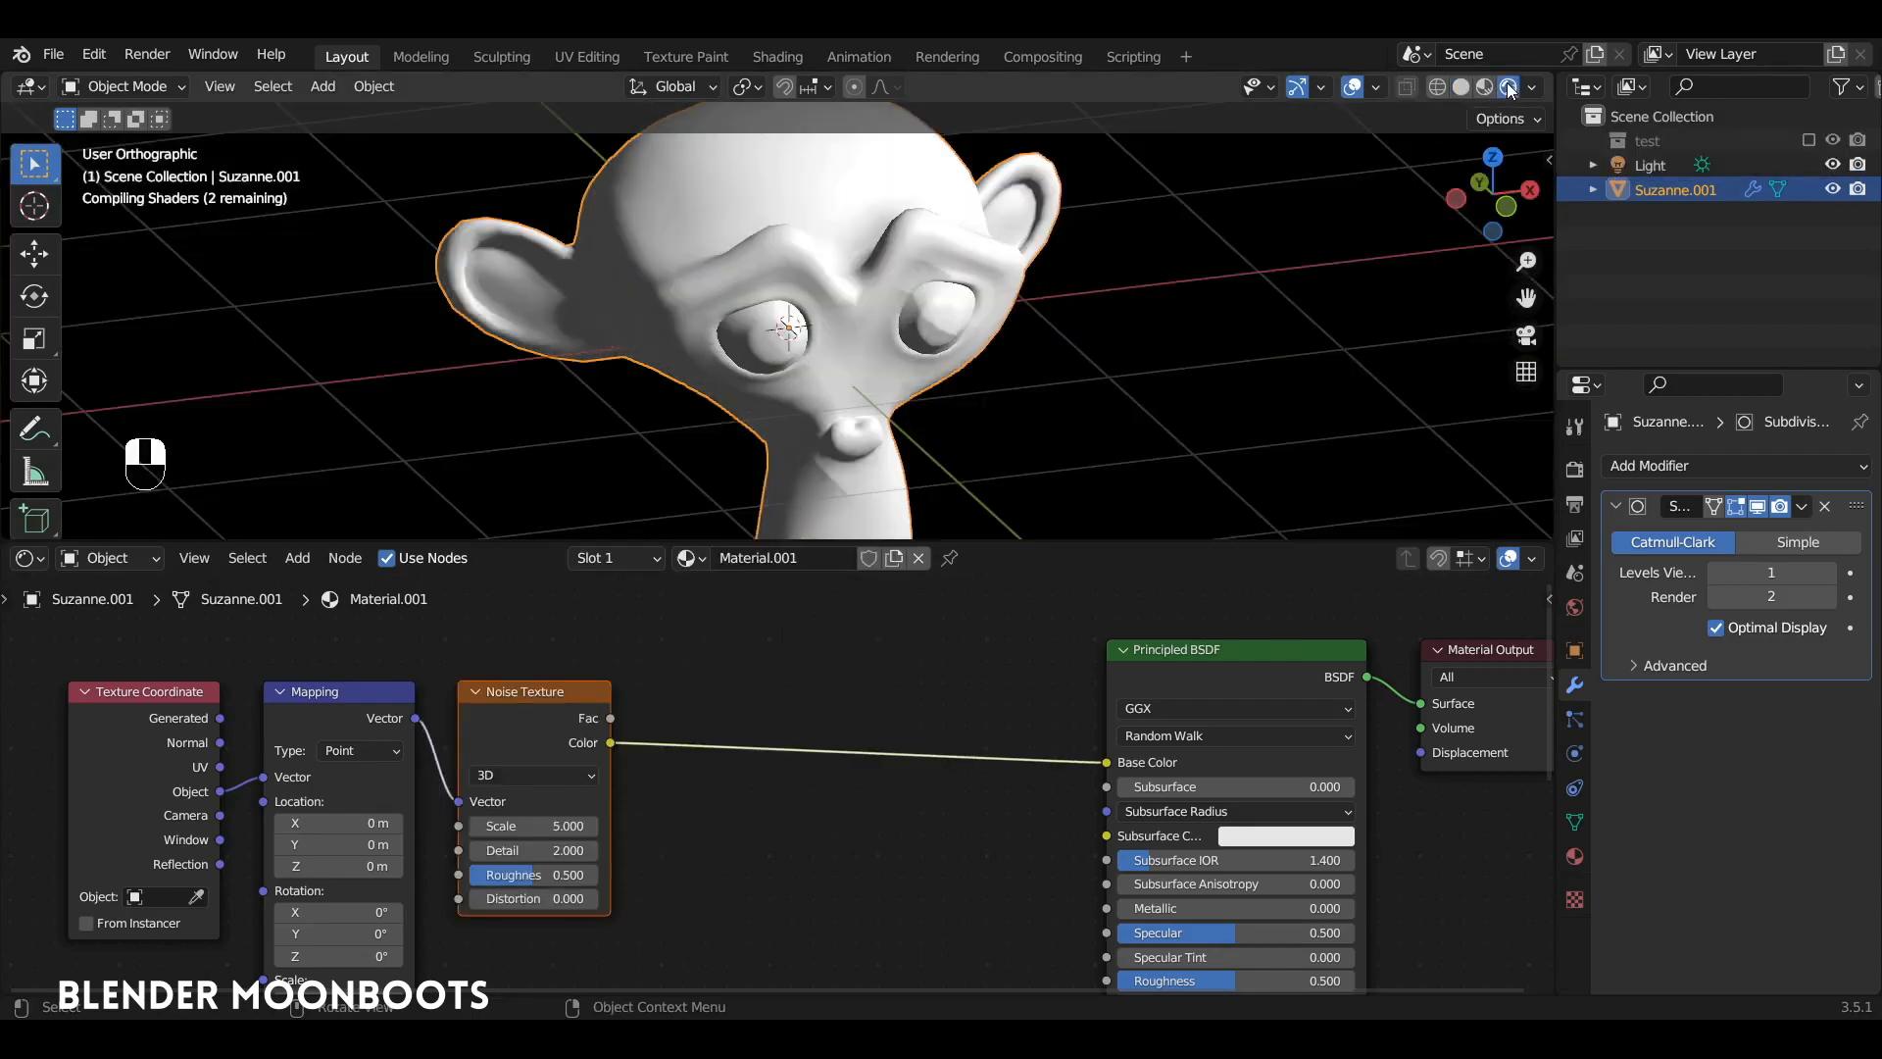
{"action": "scroll", "coordinate": [1128, 323], "scroll_direction": "down", "scroll_amount": 4}
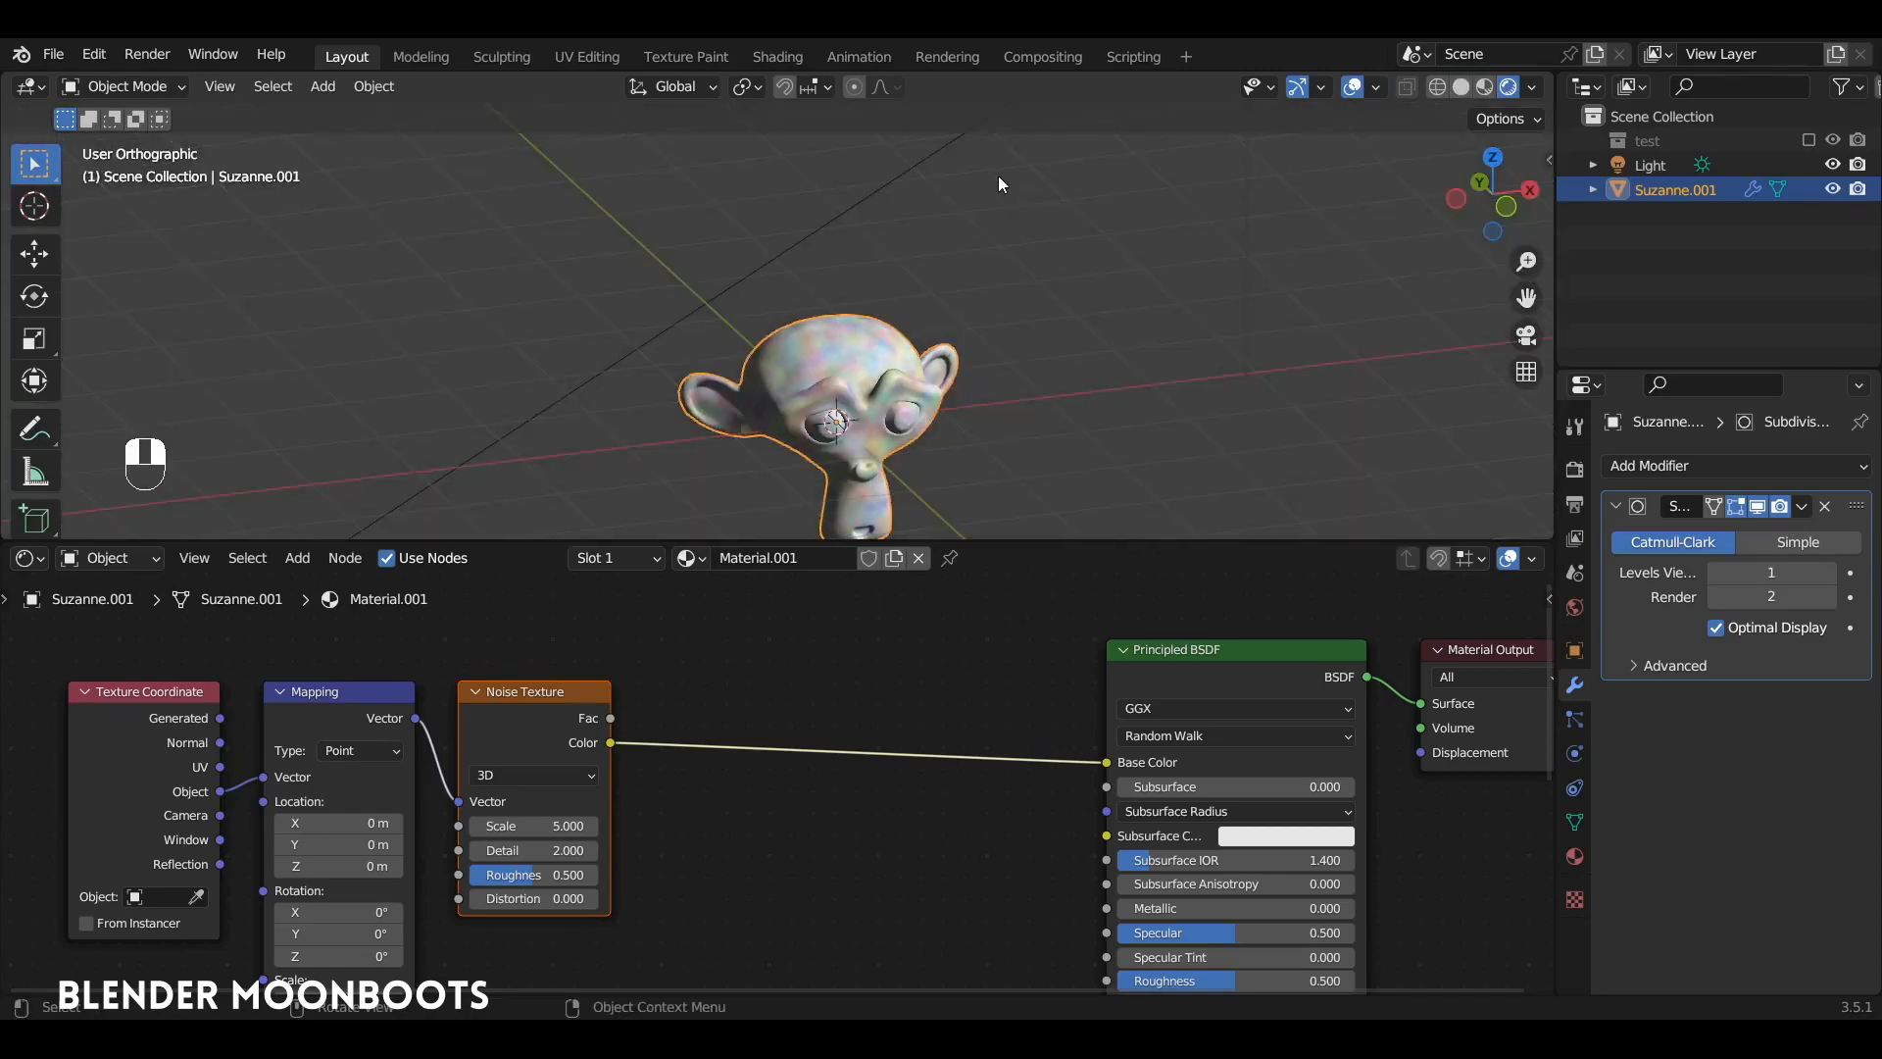
Inspect the light's type and strength settings, and reselect the monkey head.
{"action": "left_click", "coordinate": [898, 172]}
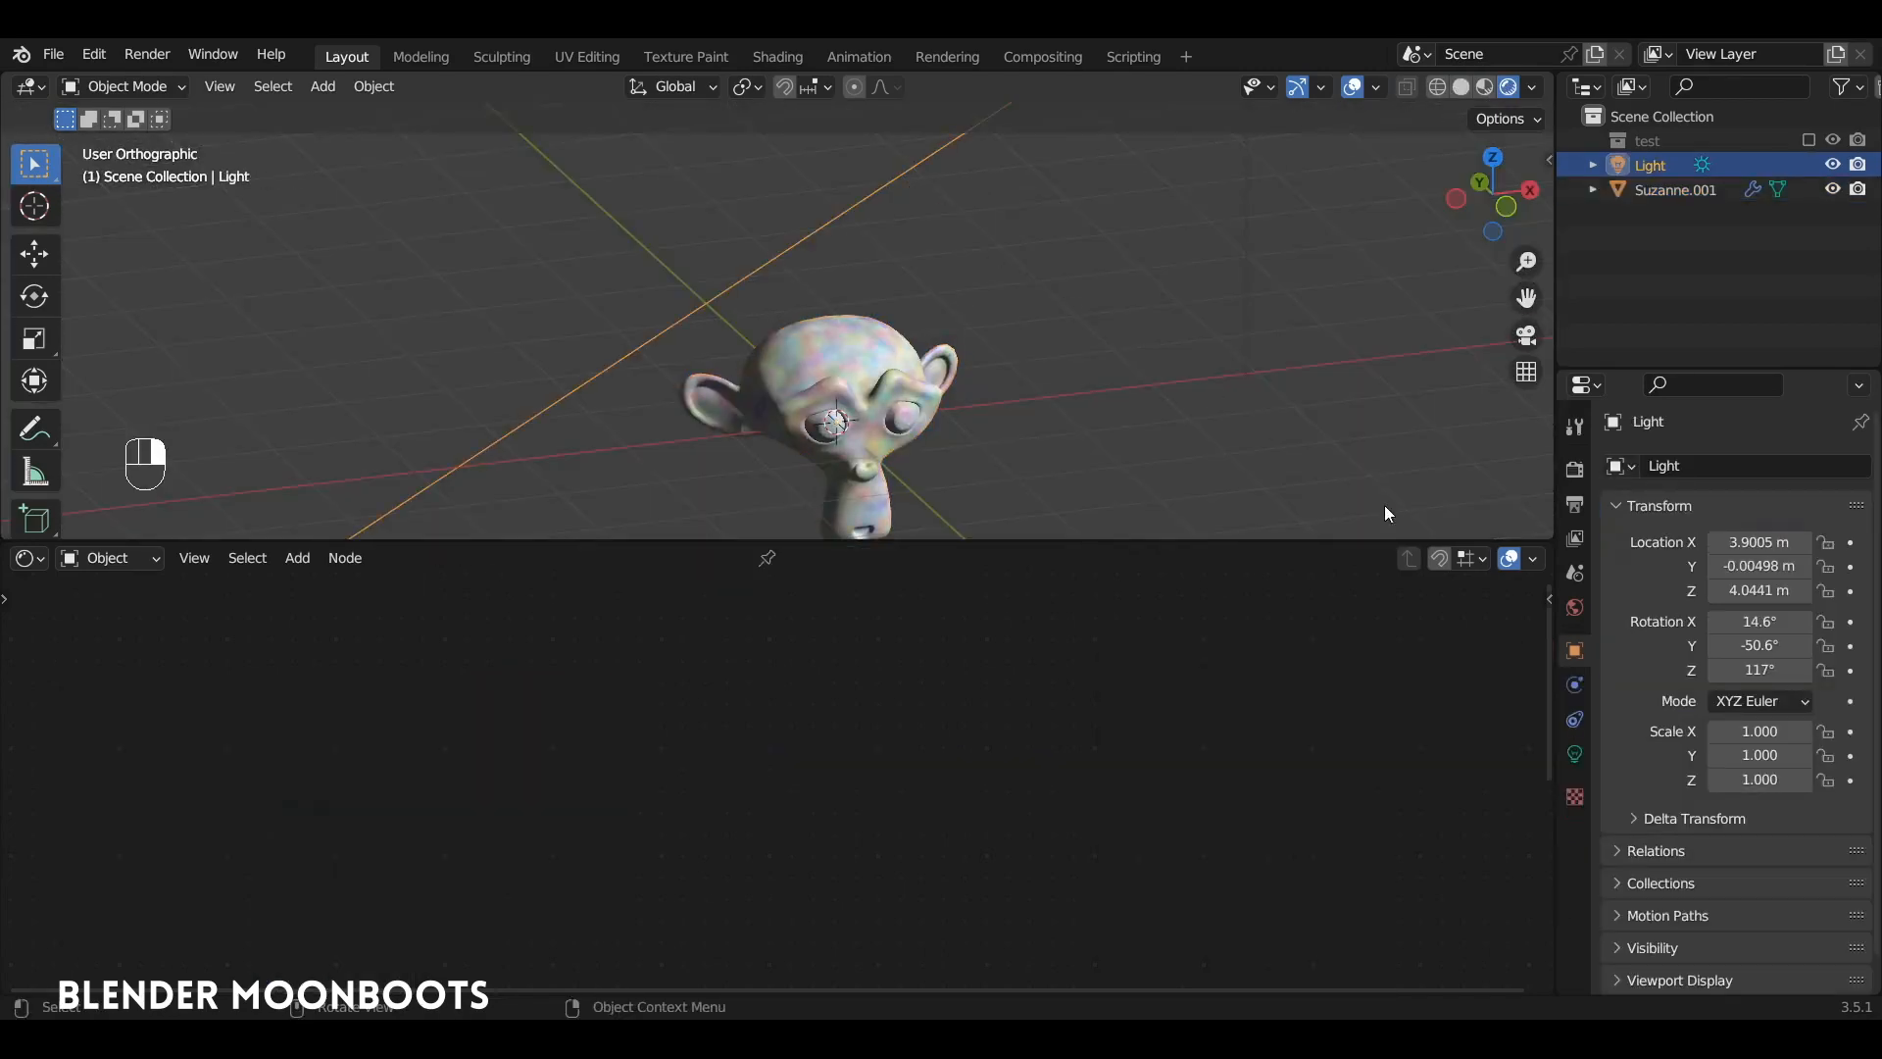
{"action": "left_click", "coordinate": [1575, 755]}
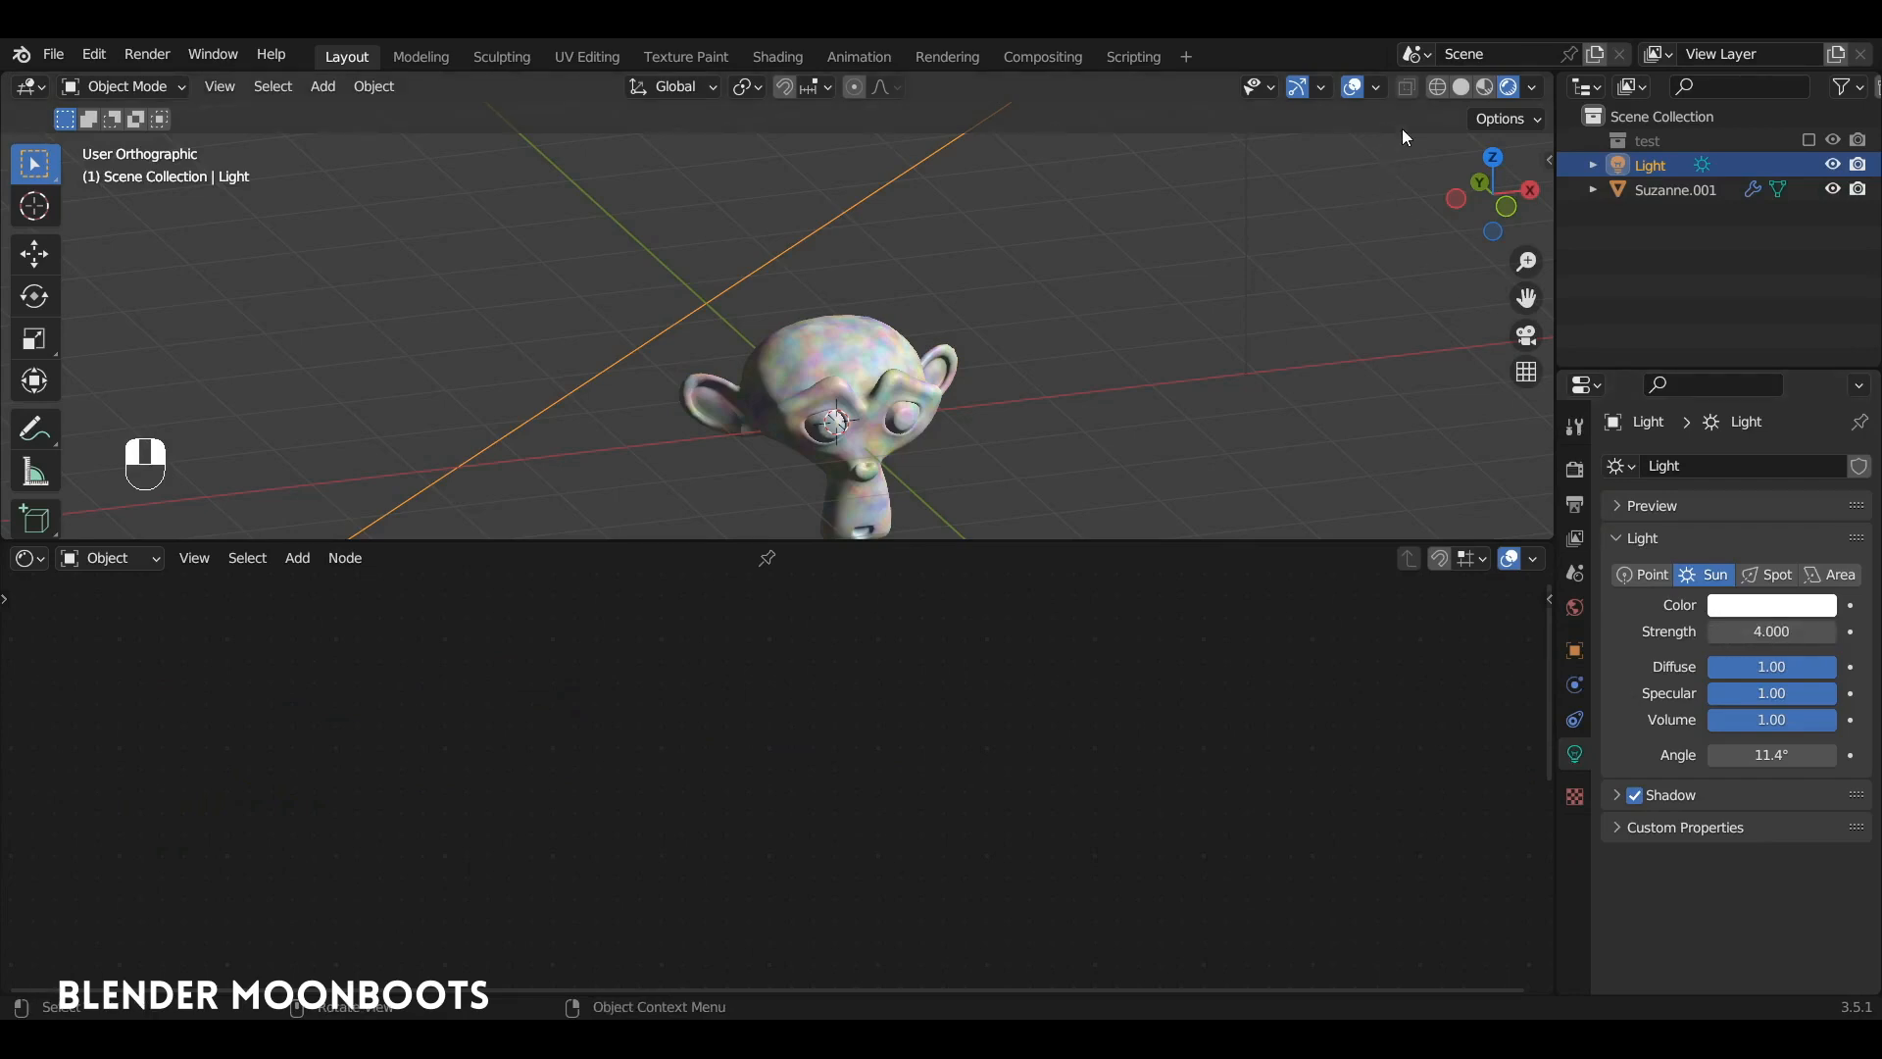
{"action": "left_click", "coordinate": [821, 380]}
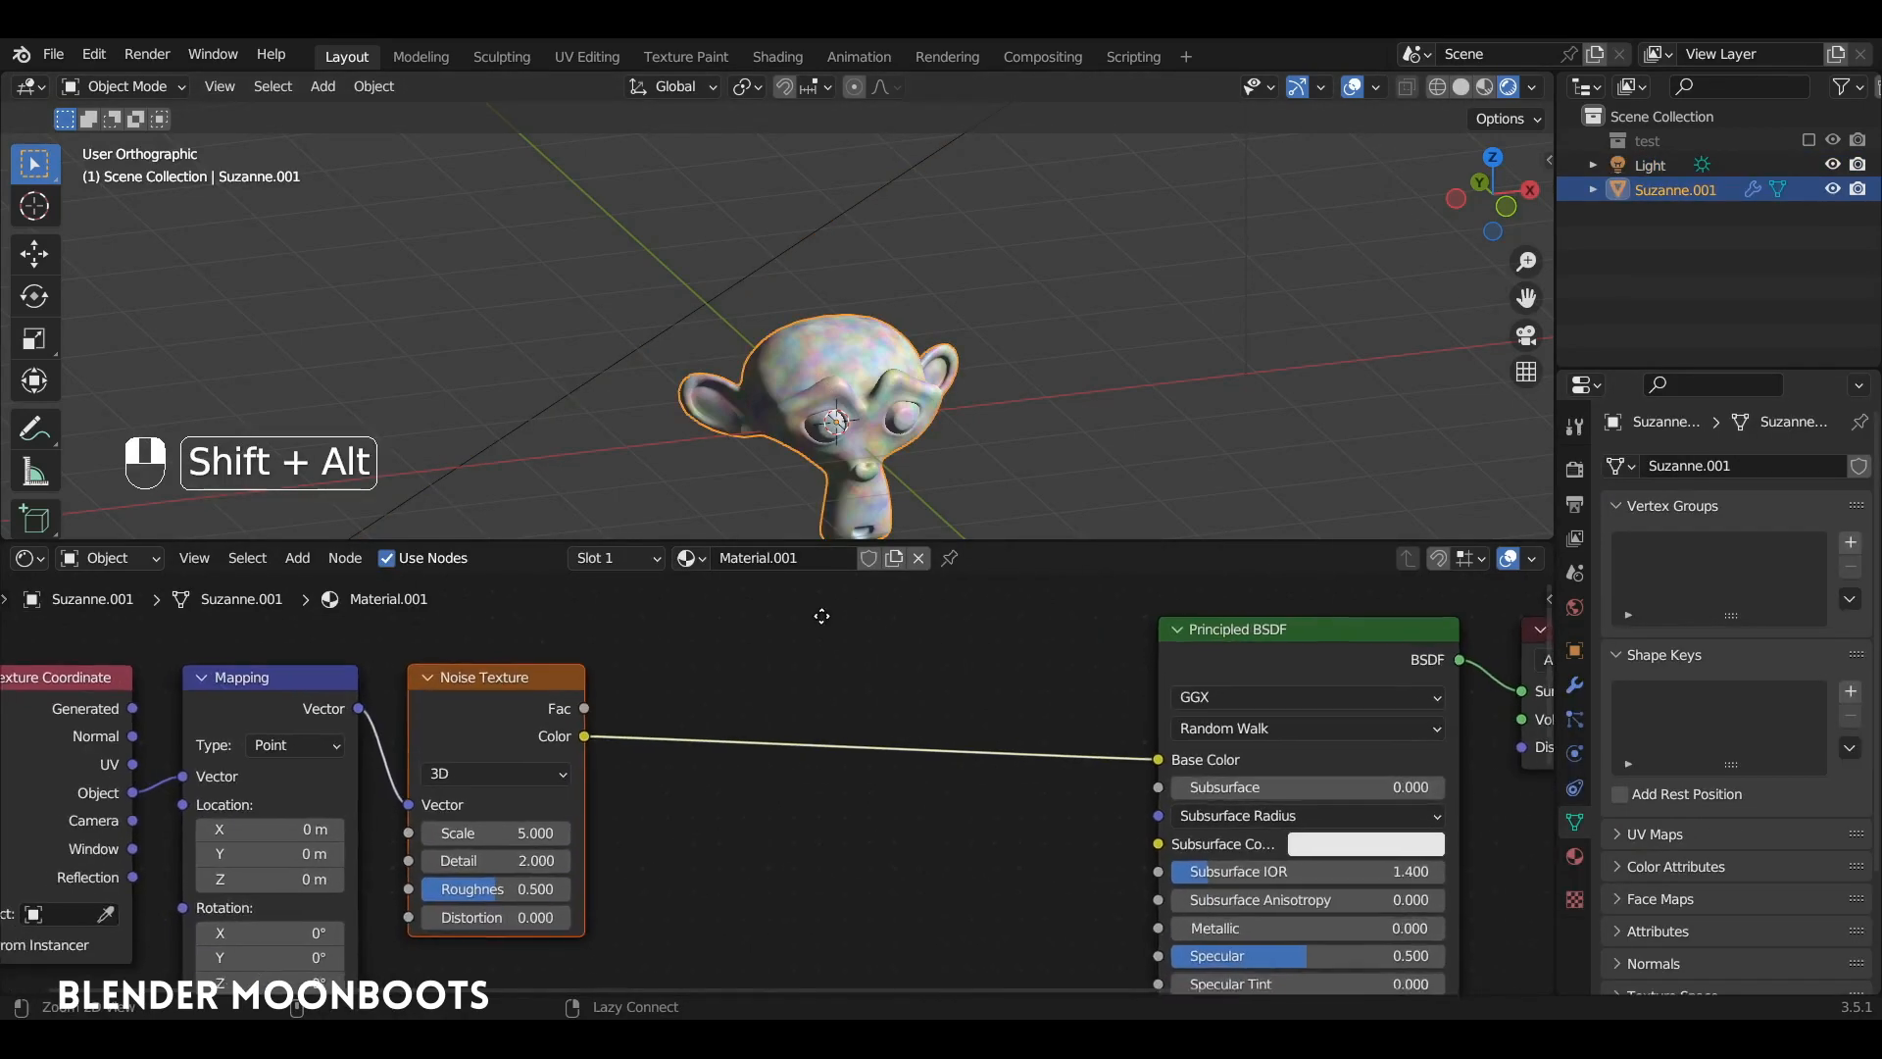
Insert a ColorRamp node between the Noise Texture's Color output and the Principled BSDF's Base Color.
{"action": "key", "text": "shift+a"}
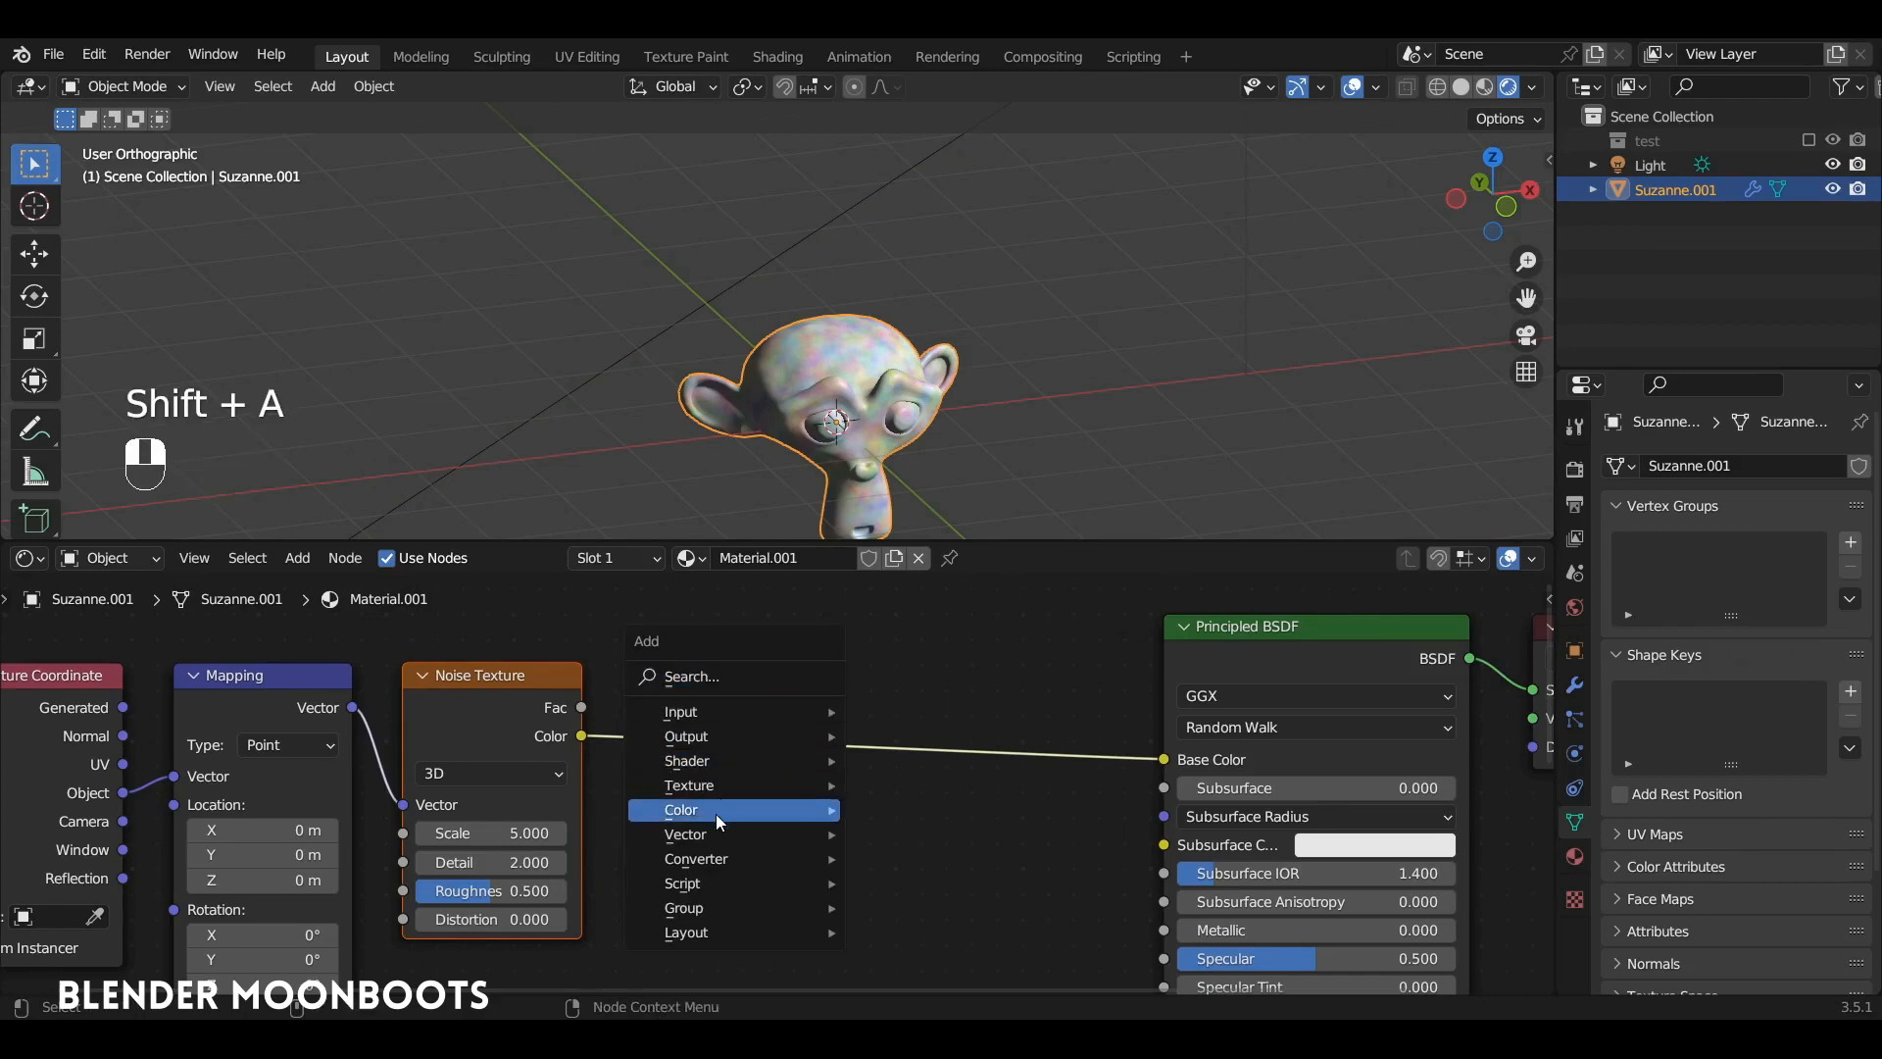
{"action": "mouse_move", "coordinate": [703, 855]}
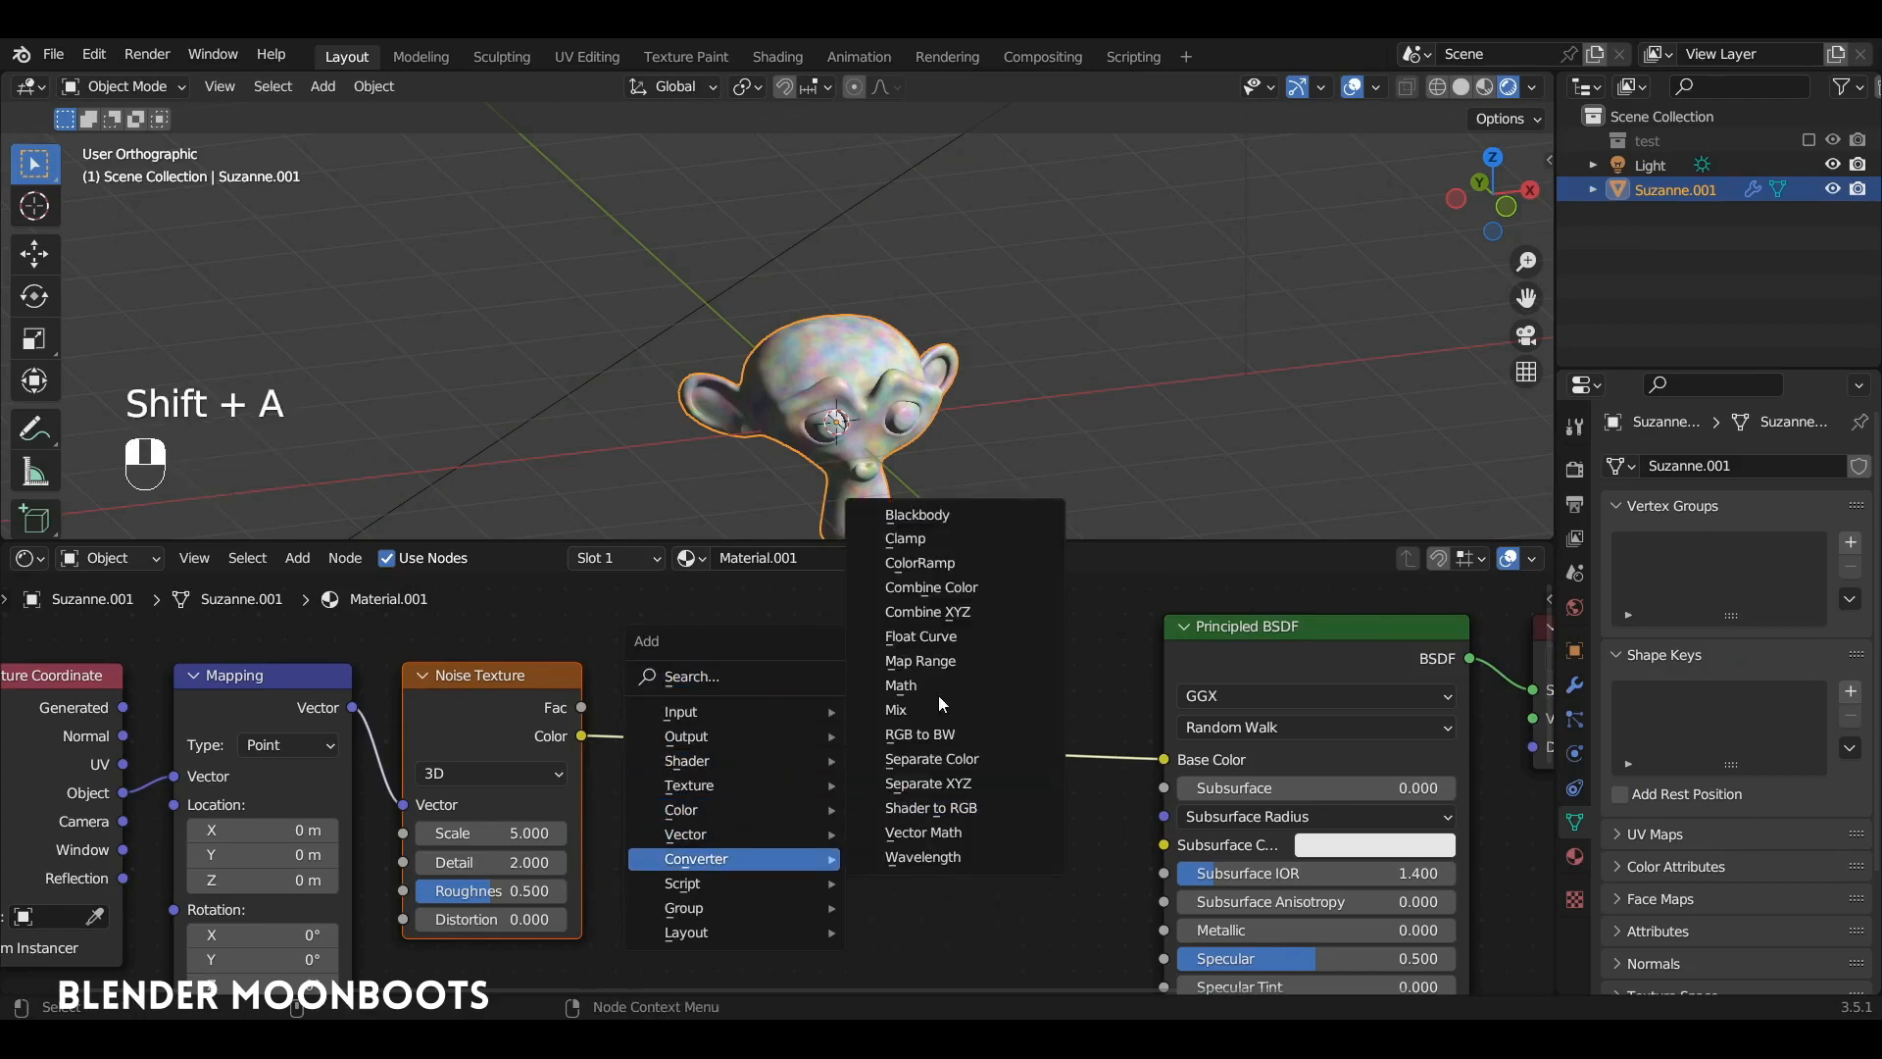
{"action": "left_click", "coordinate": [997, 562]}
{"action": "left_click", "coordinate": [733, 644]}
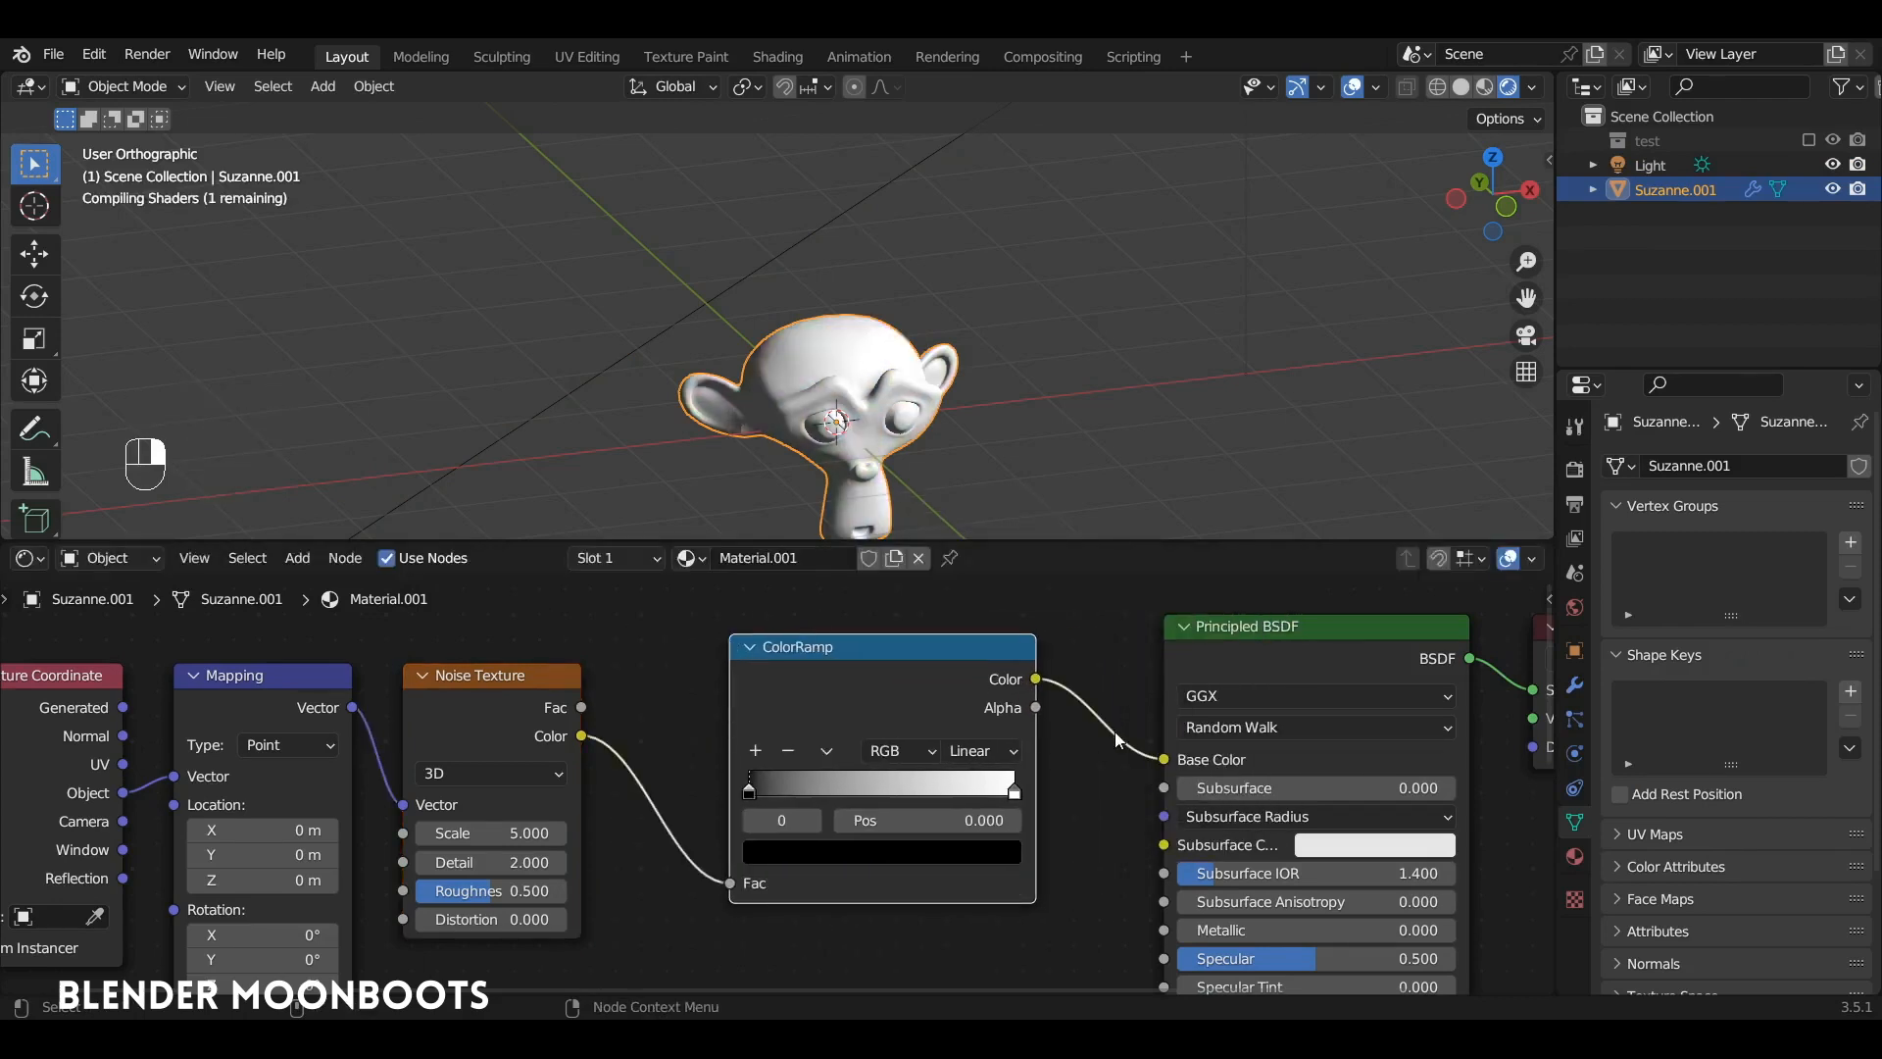
Move the ColorRamp's black stop to position 0.167 and color it a dark reddish brown.
{"action": "left_click_drag", "start_coordinate": [975, 405], "coordinate": [907, 411], "text": "ctrl+alt"}
{"action": "left_click_drag", "start_coordinate": [749, 790], "coordinate": [793, 791]}
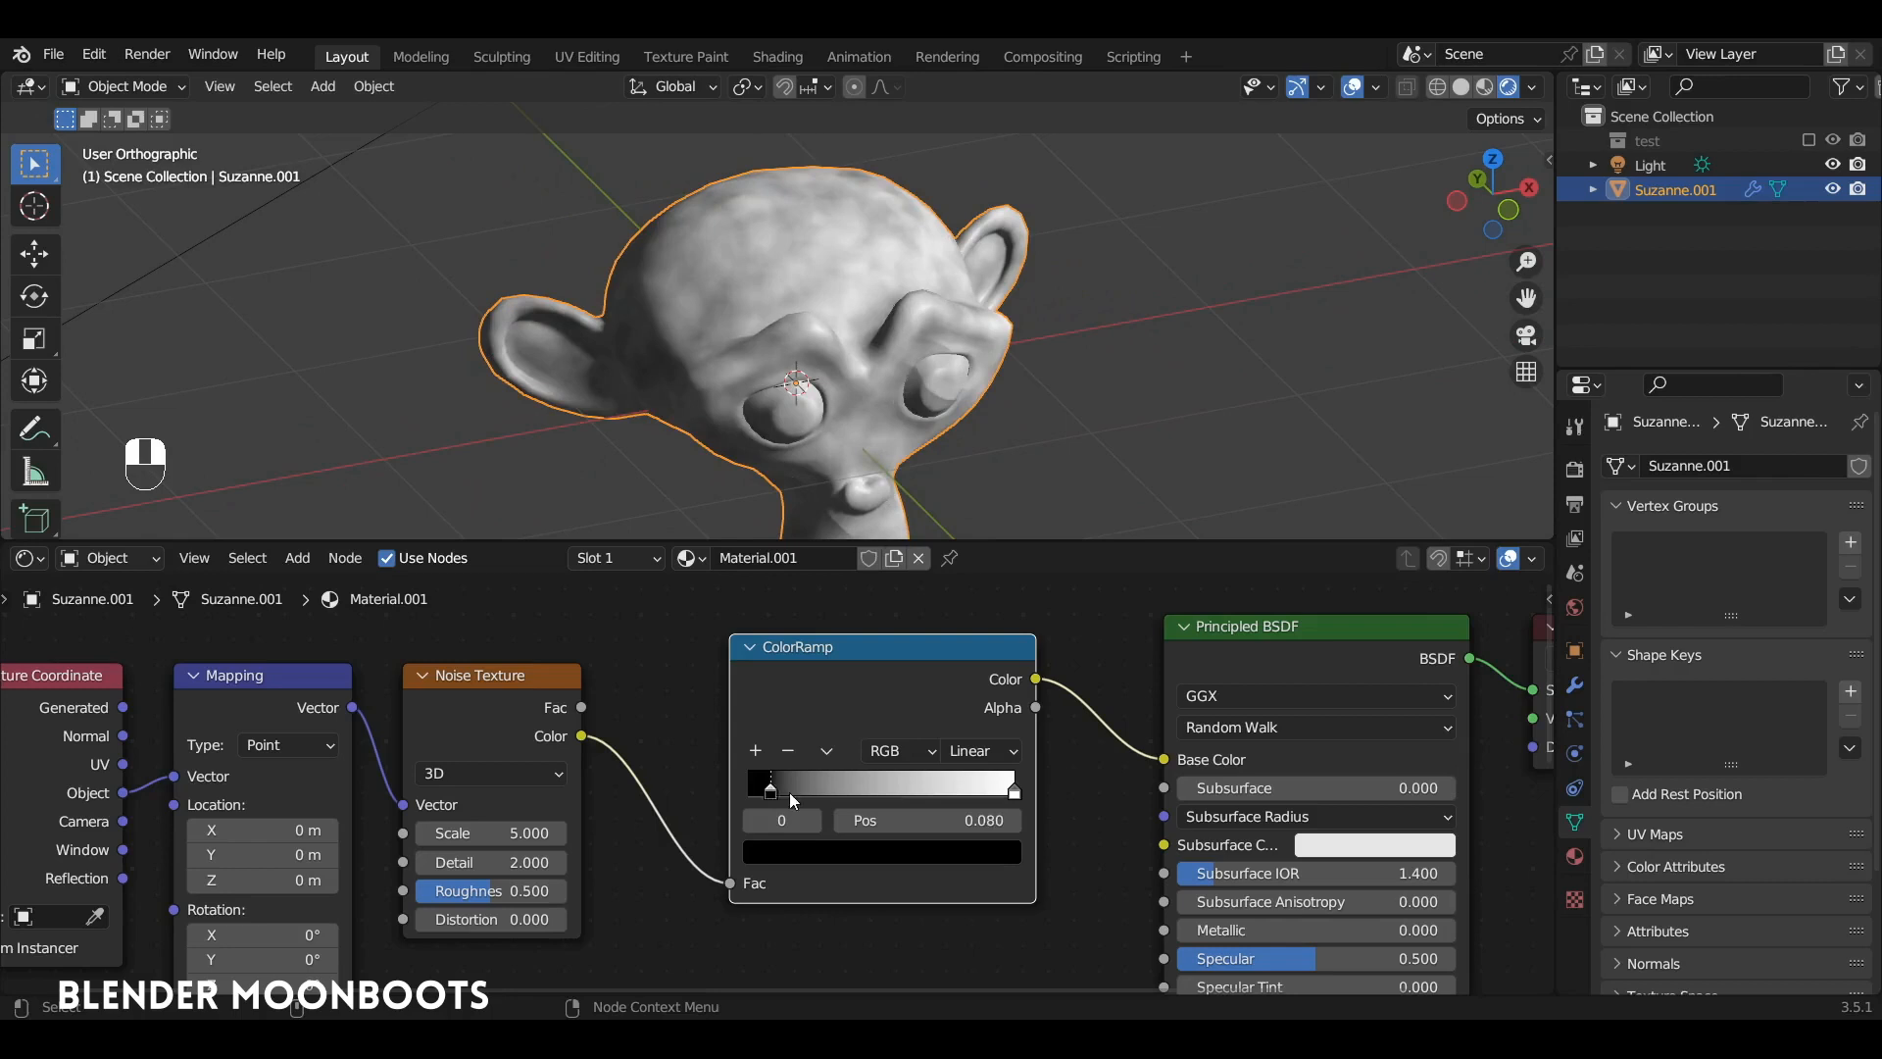
{"action": "left_click", "coordinate": [821, 863]}
{"action": "left_click", "coordinate": [962, 564]}
{"action": "left_click", "coordinate": [824, 670]}
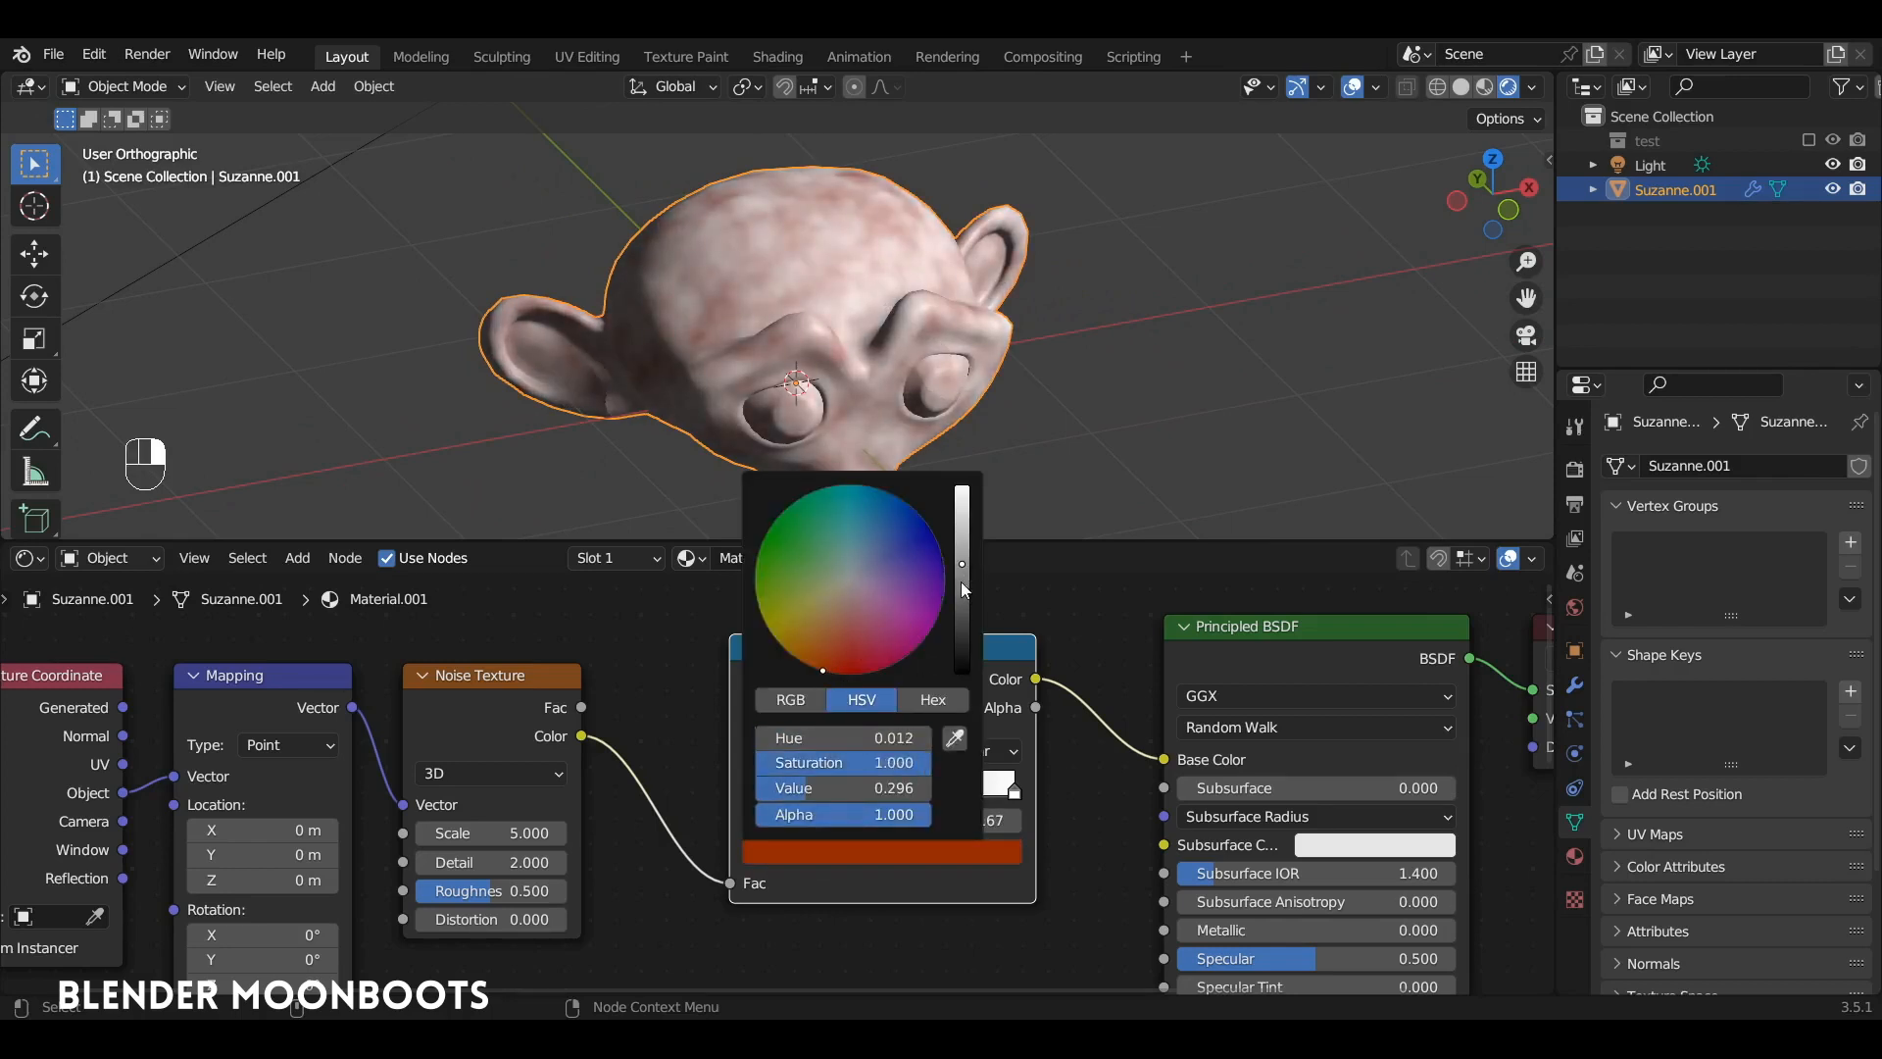
{"action": "left_click_drag", "start_coordinate": [960, 581], "coordinate": [1016, 686]}
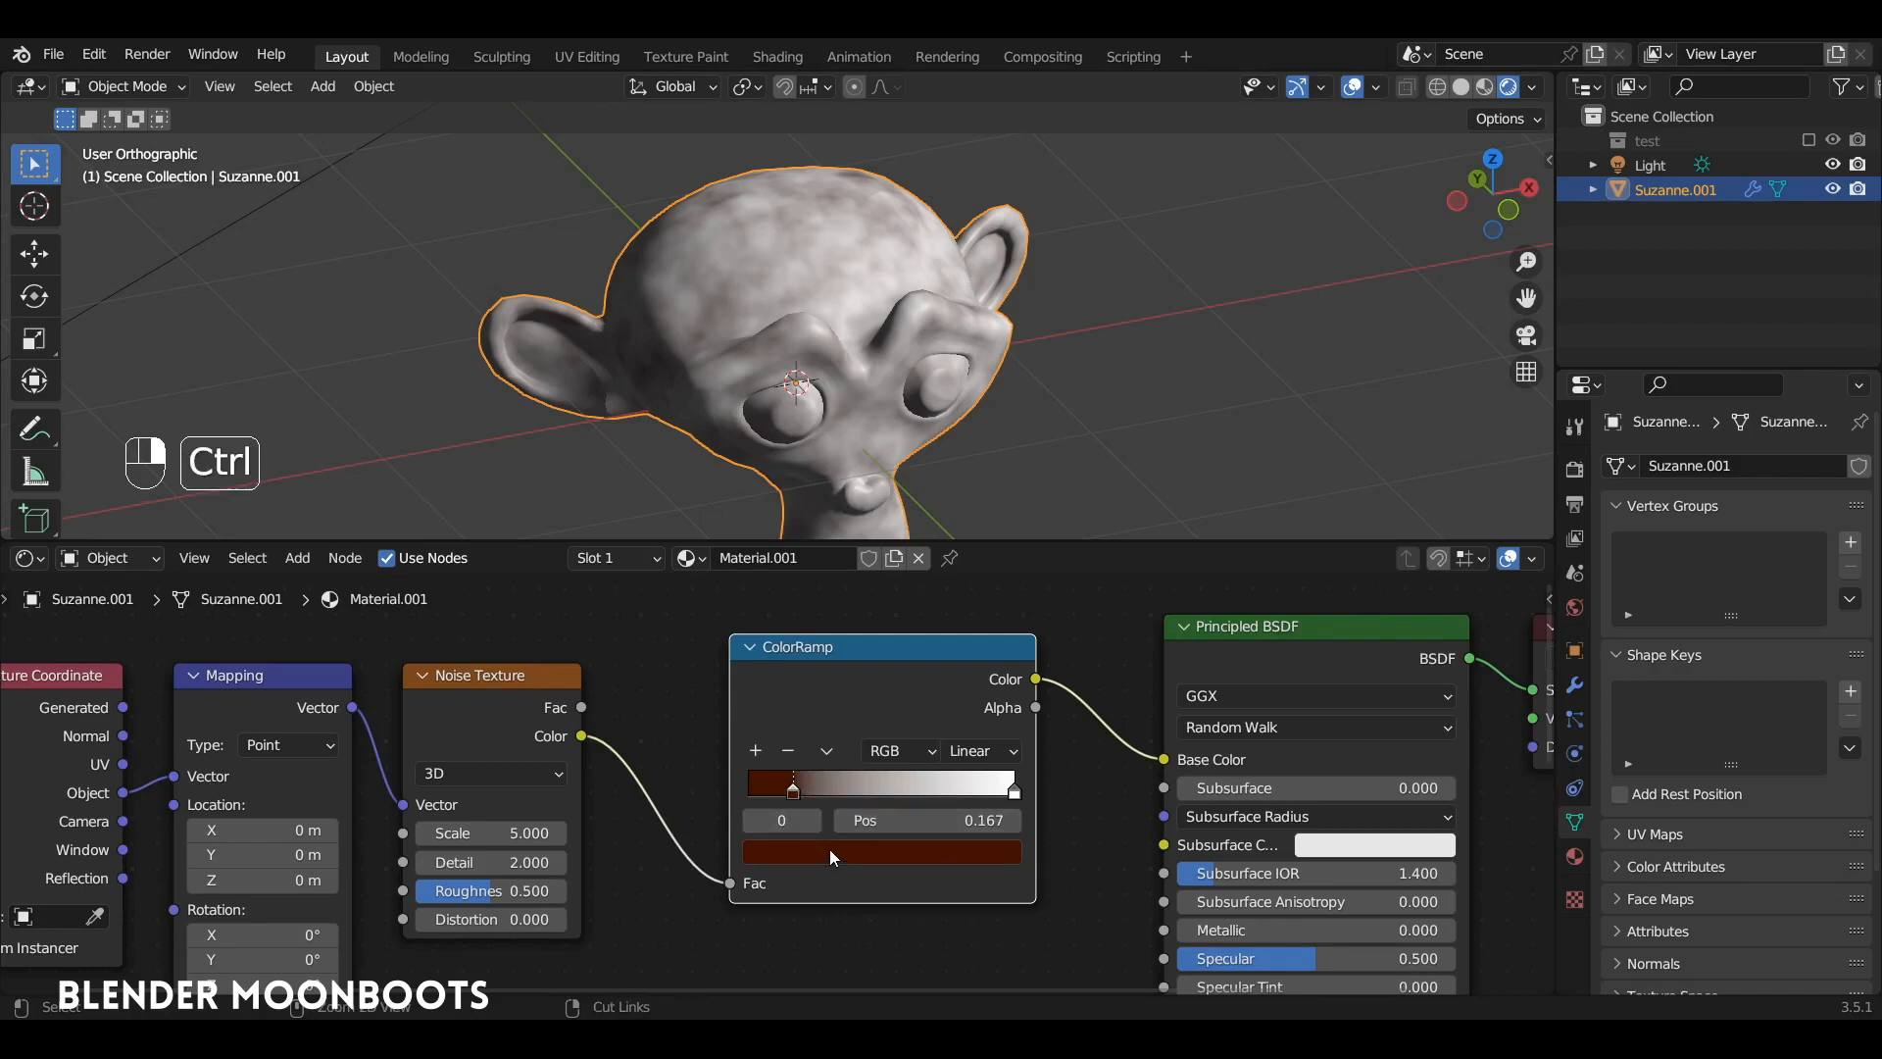
Copy the dark brown onto the ColorRamp's white stop and lighten it to a light orange-brown.
{"action": "key", "text": "ctrl+c"}
{"action": "left_click", "coordinate": [1013, 790]}
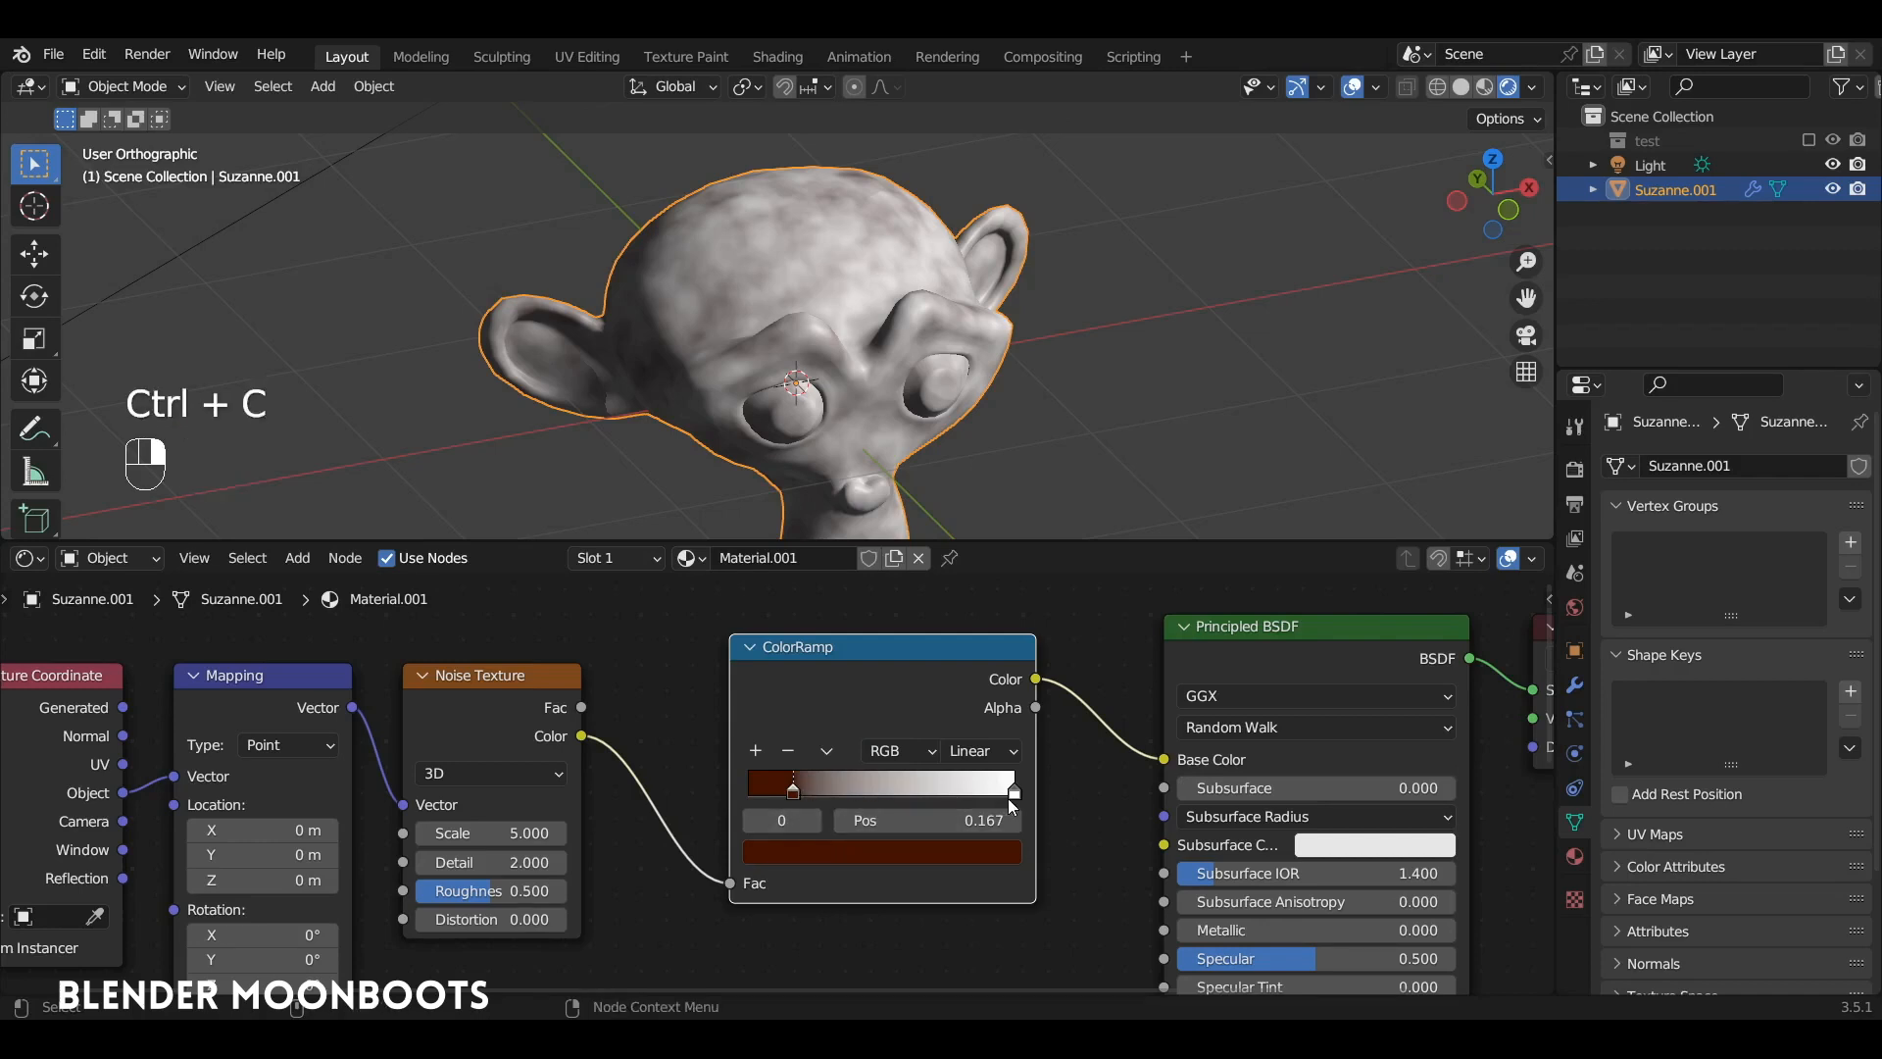
{"action": "key", "text": "ctrl+v"}
{"action": "left_click", "coordinate": [945, 849]}
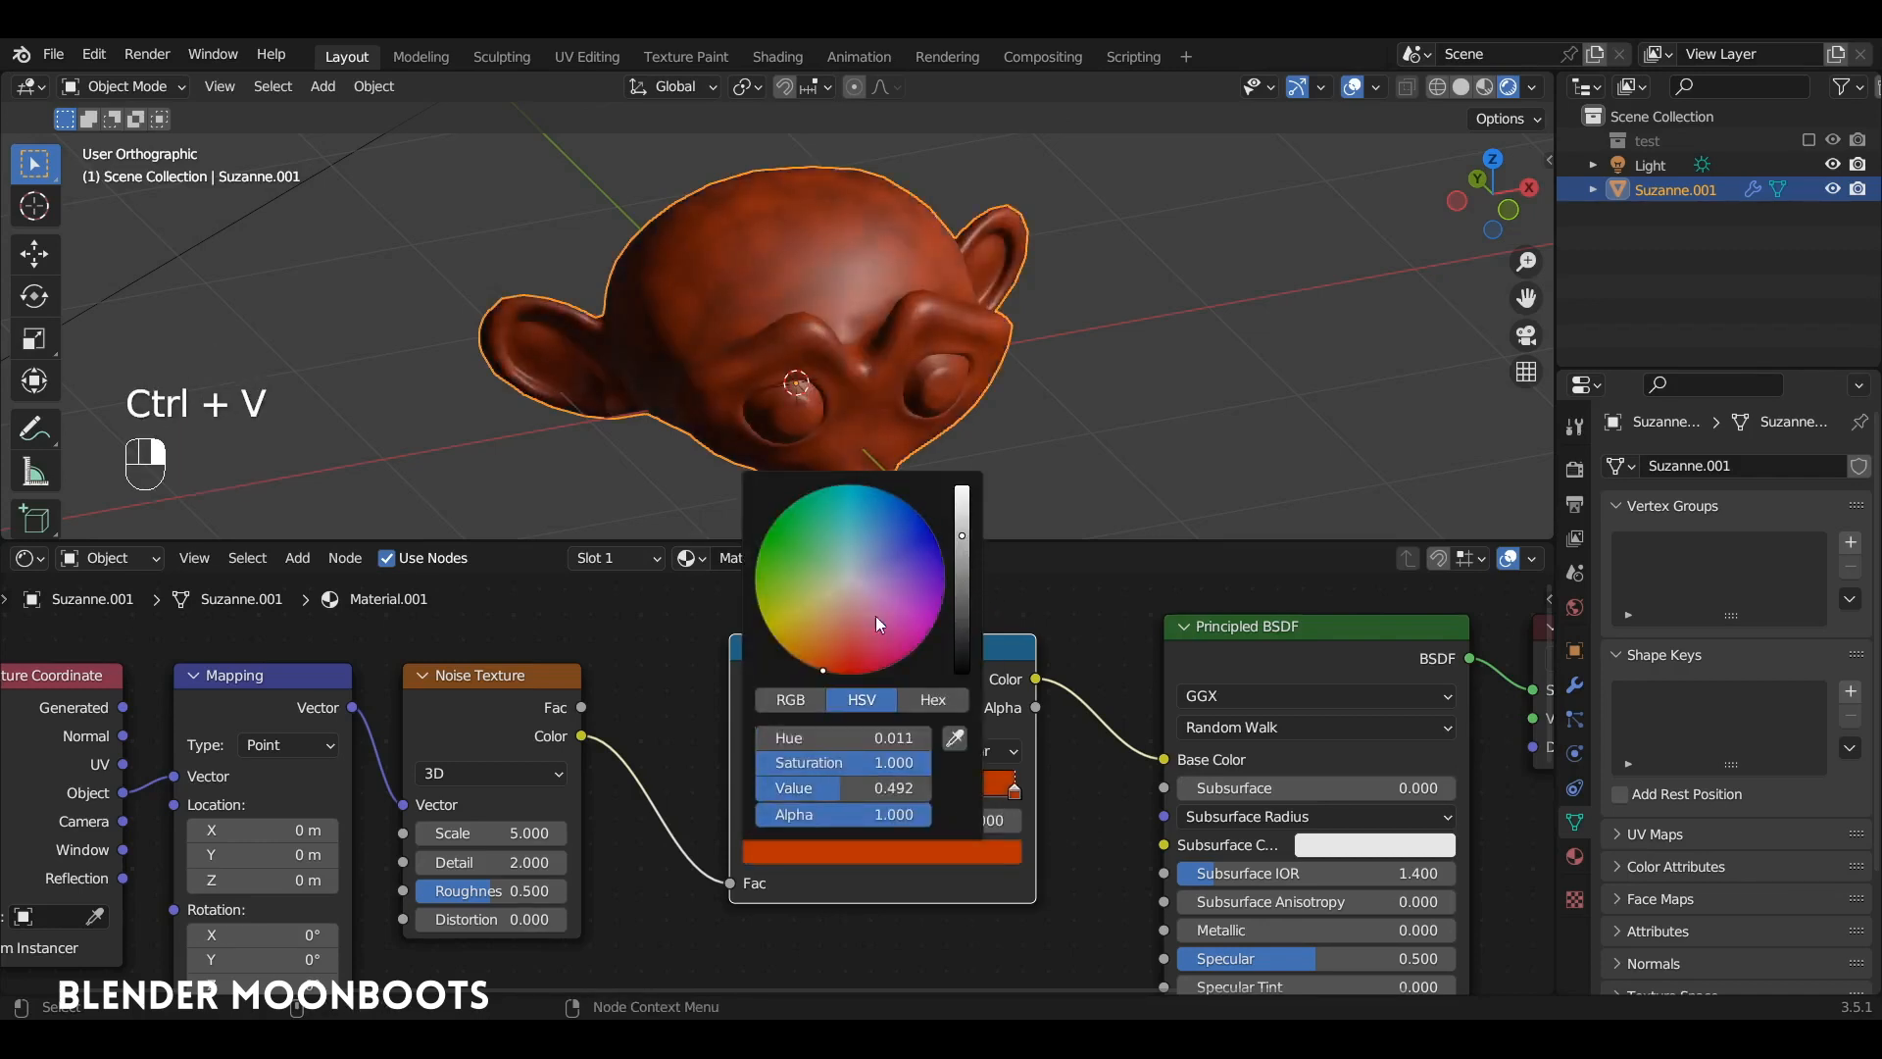
{"action": "left_click_drag", "start_coordinate": [878, 624], "coordinate": [828, 637]}
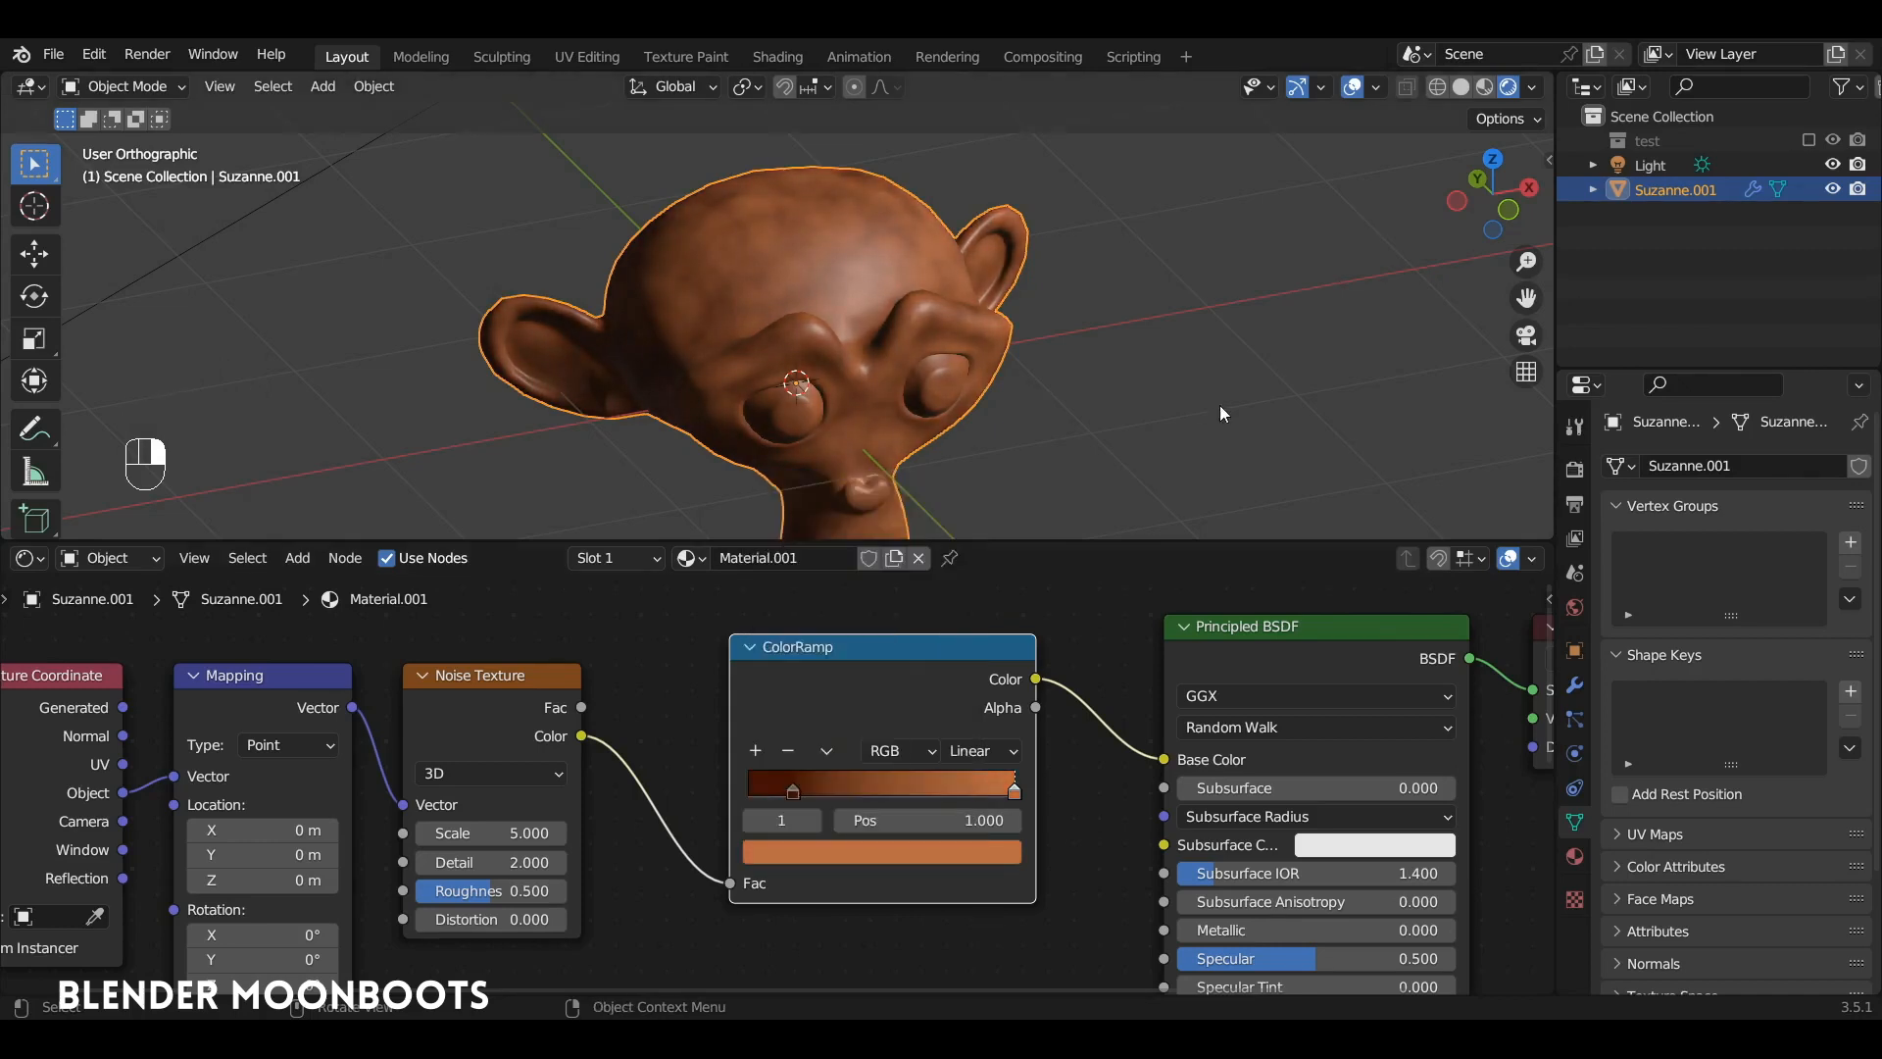
Move the ColorRamp's dark stop to position 0.360 and bring the light stop closer to it for stronger contrast.
{"action": "left_click_drag", "start_coordinate": [793, 790], "coordinate": [834, 788]}
{"action": "left_click_drag", "start_coordinate": [1013, 790], "coordinate": [850, 792]}
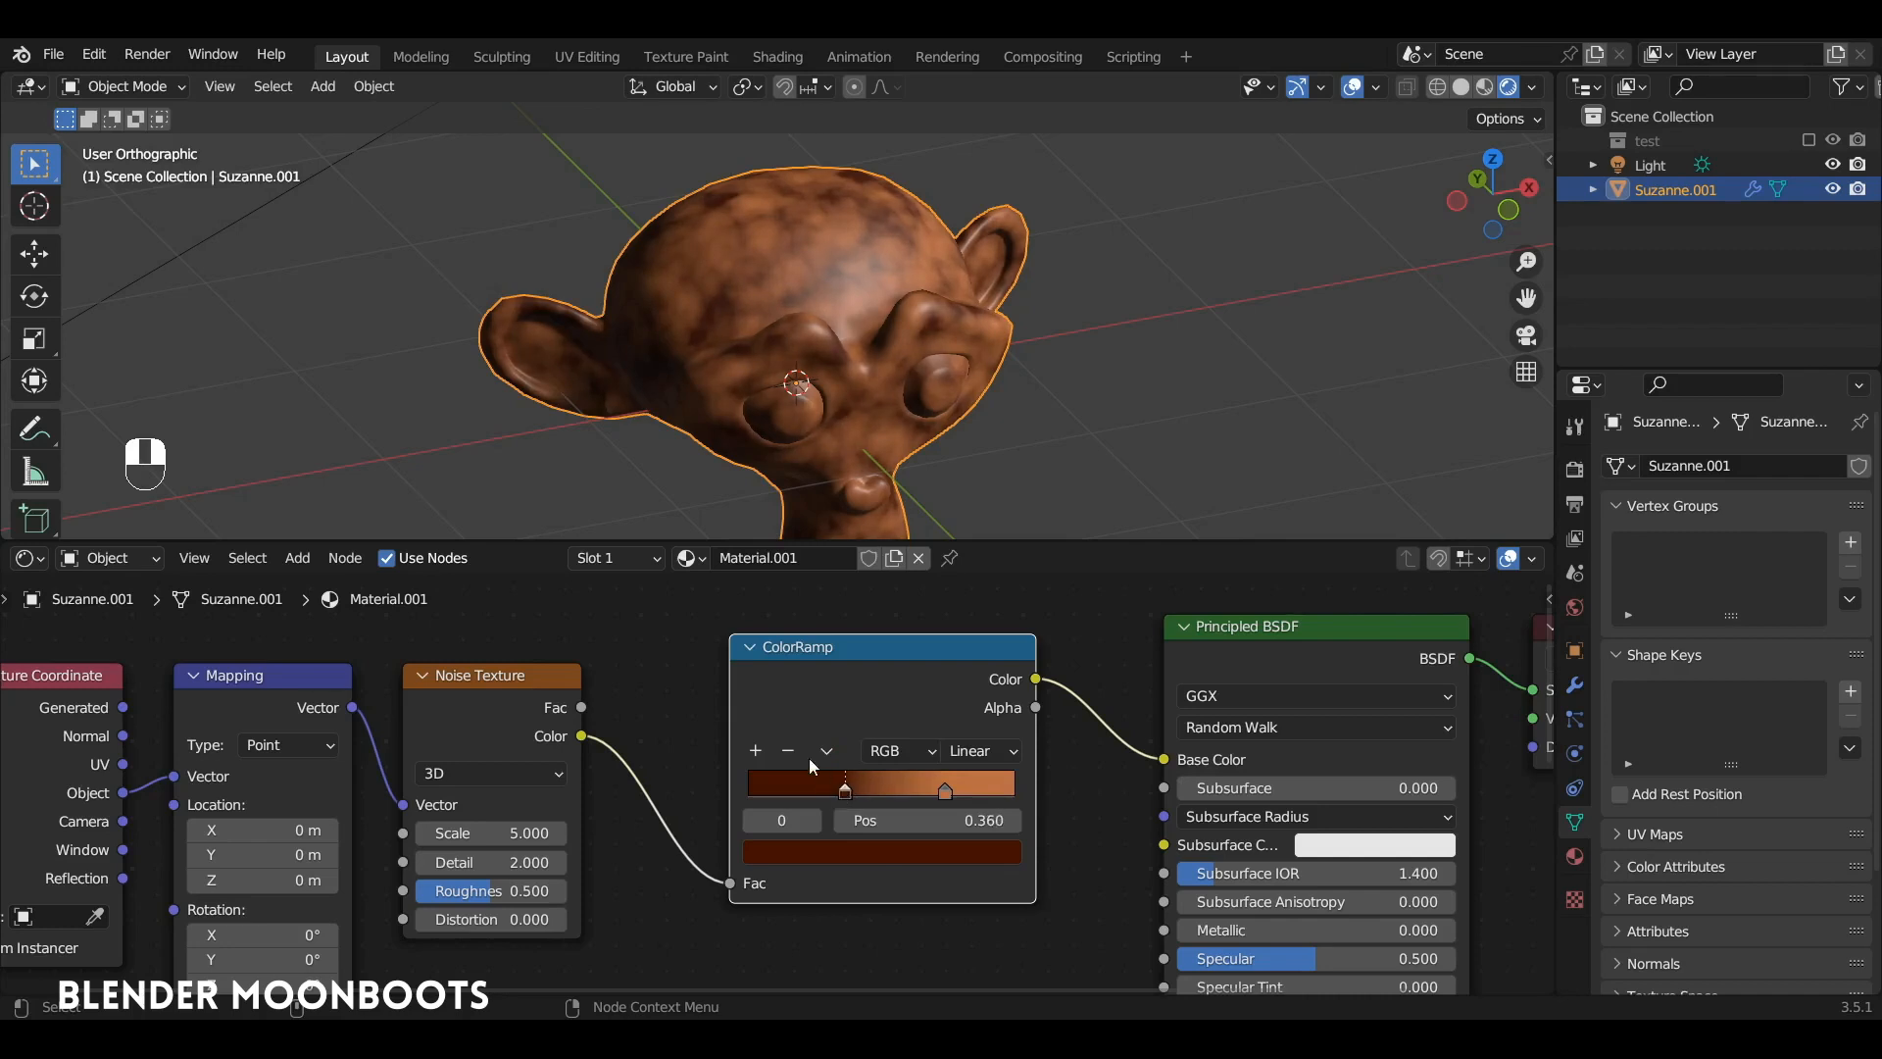
Set the Mapping node's X scale to 5.900 to stretch the noise into wood-like streaks.
{"action": "middle_click_drag", "start_coordinate": [767, 415], "coordinate": [923, 387], "text": "ctrl+alt"}
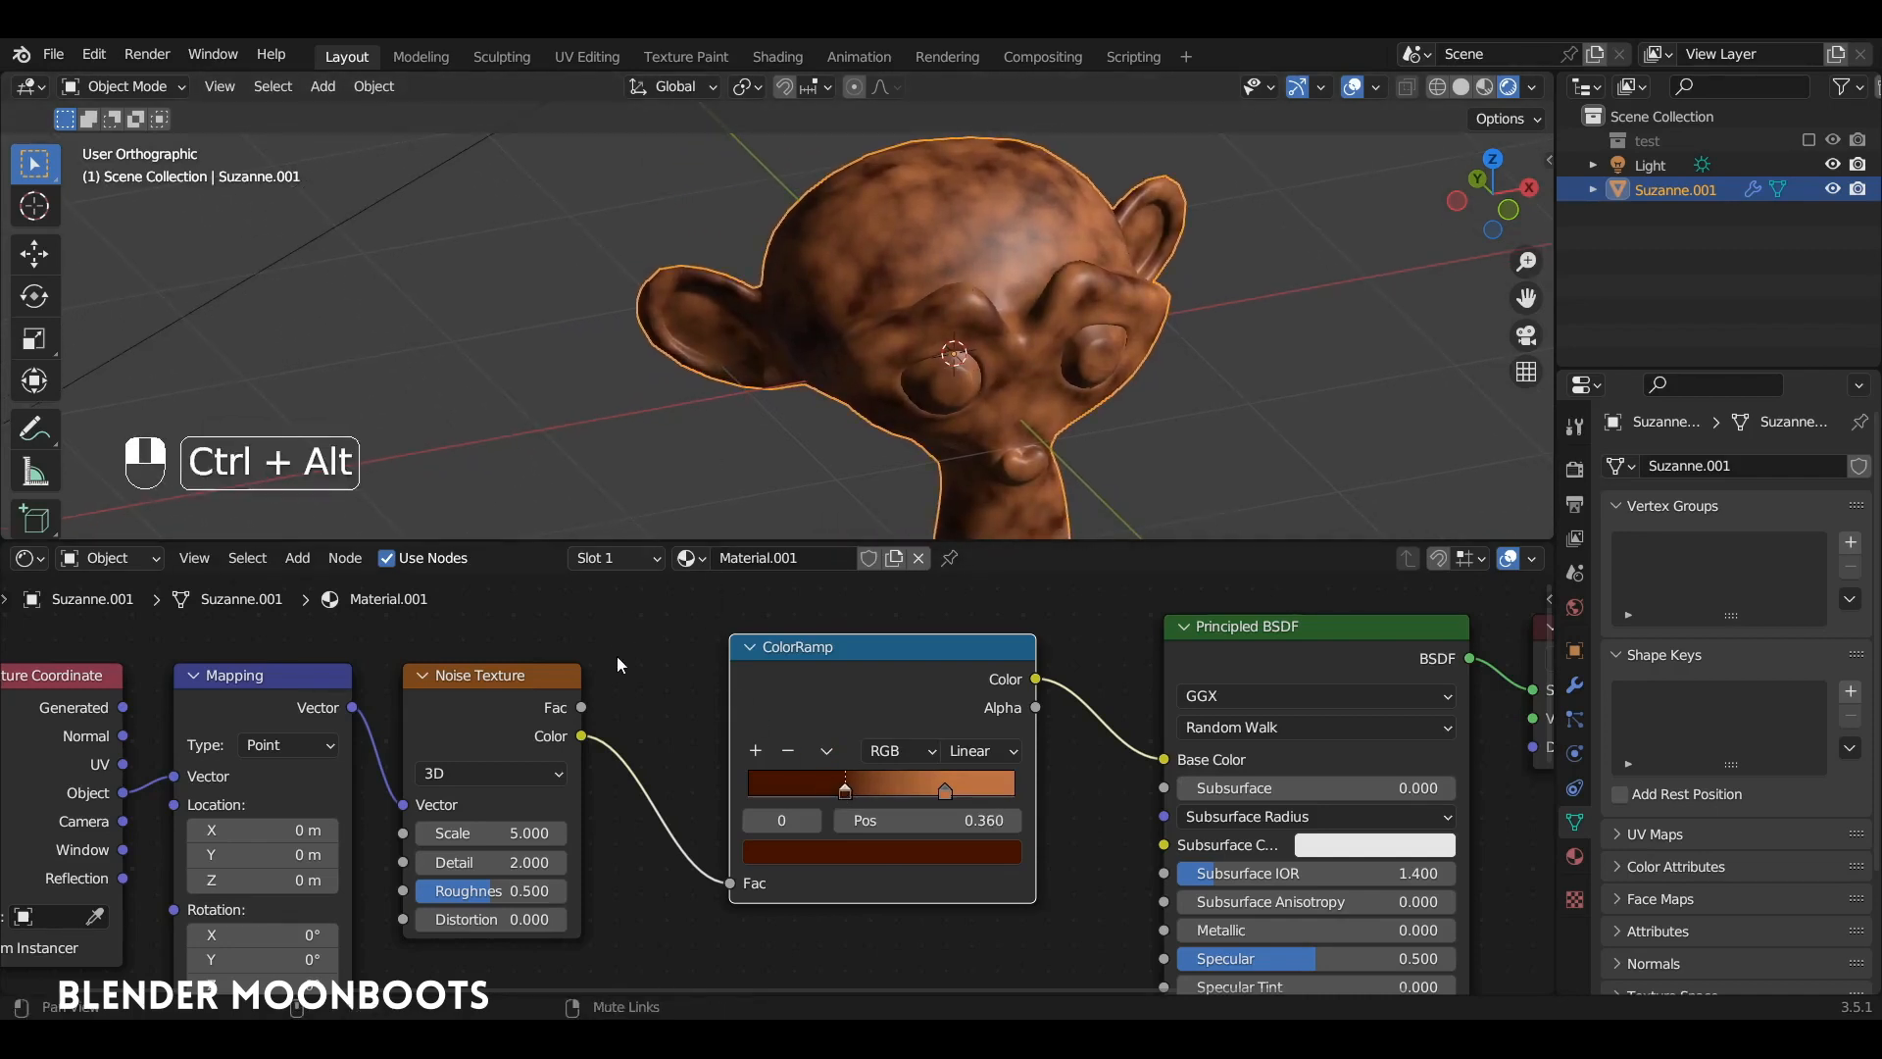
{"action": "middle_click_drag", "start_coordinate": [616, 656], "coordinate": [909, 614]}
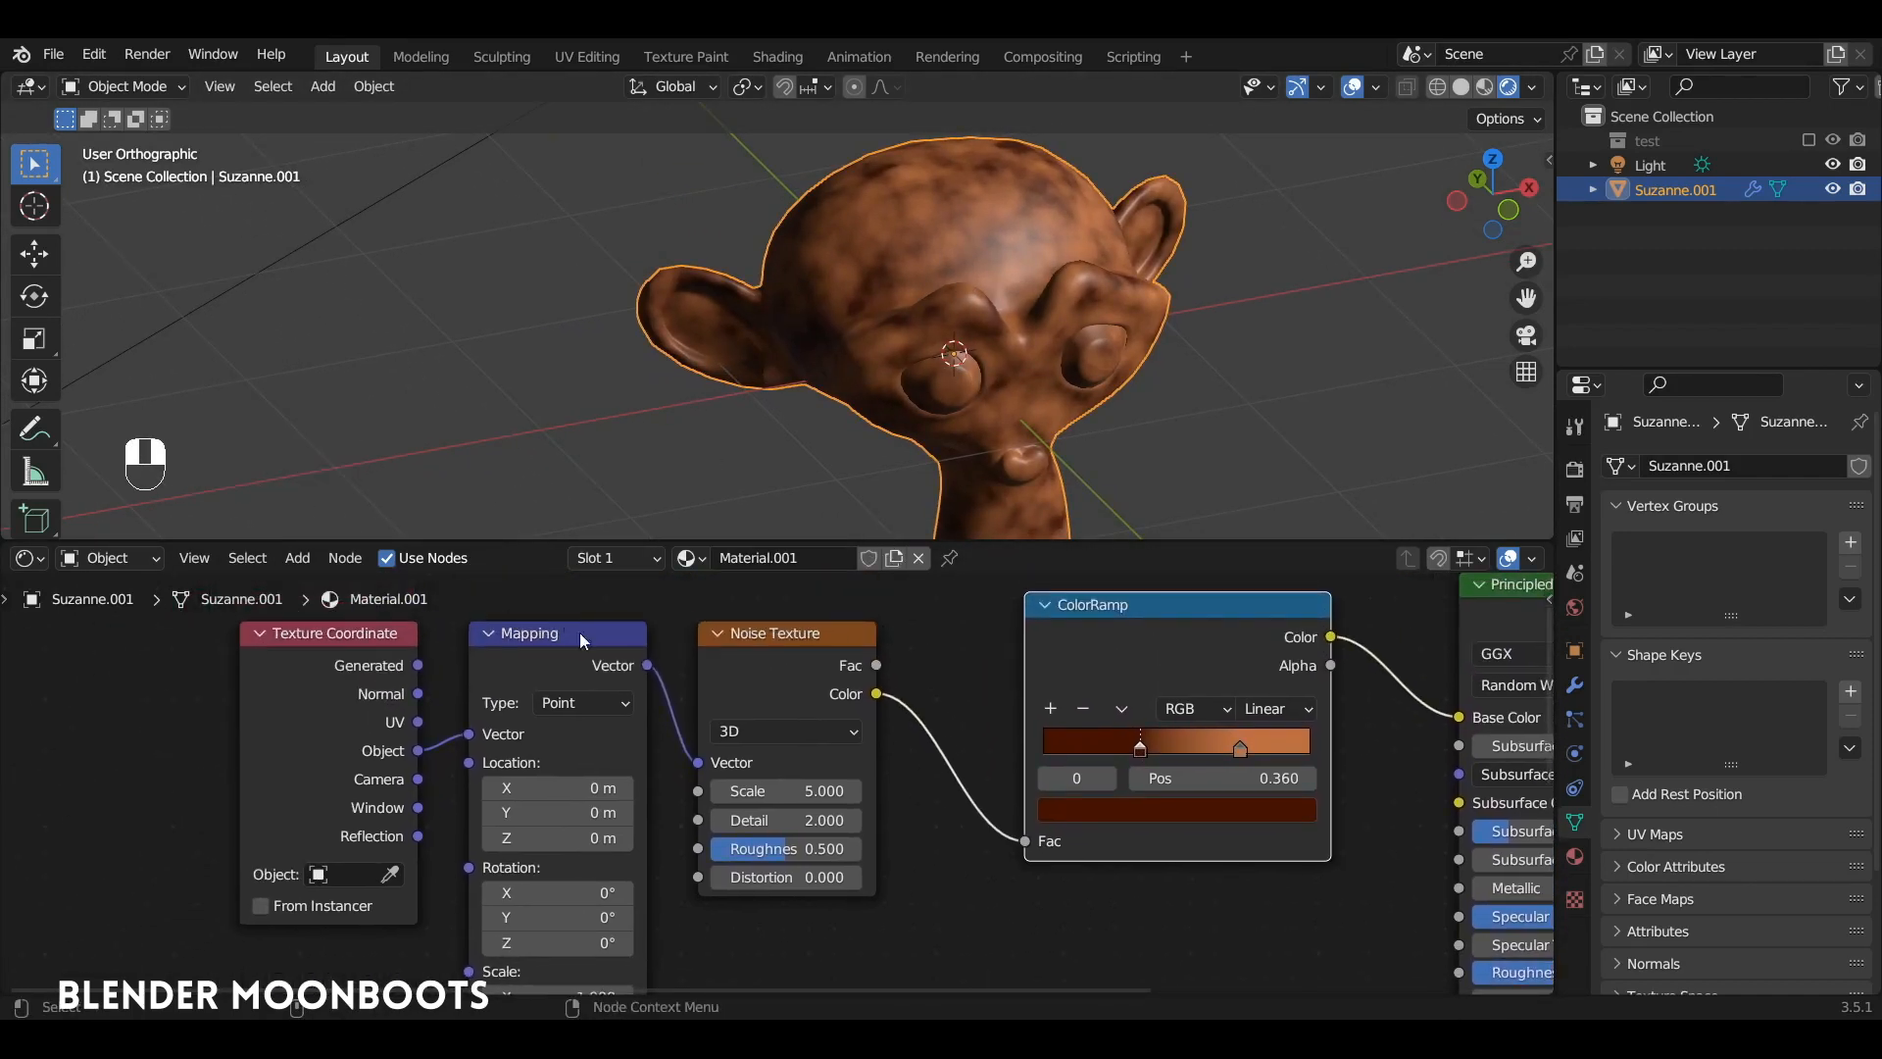
{"action": "middle_click_drag", "start_coordinate": [656, 937], "coordinate": [648, 859], "text": "ctrl+alt"}
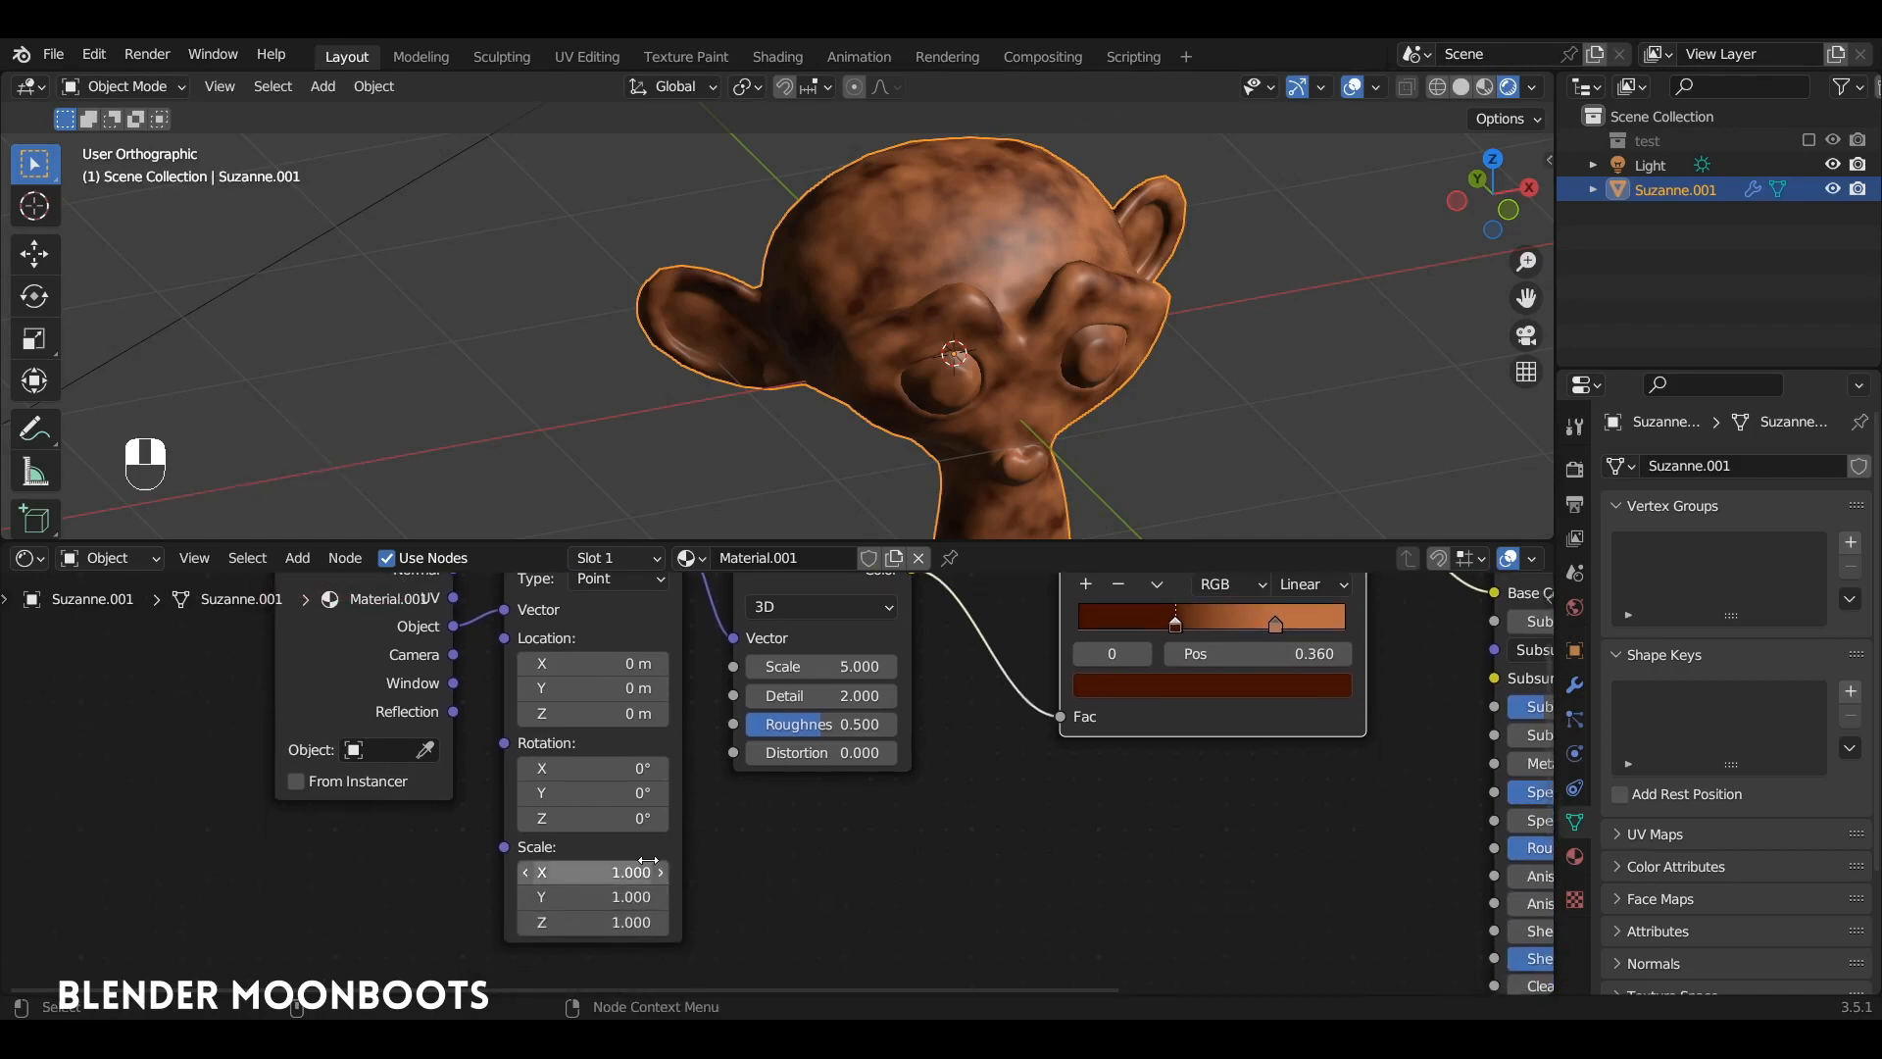
{"action": "left_click_drag", "start_coordinate": [688, 870], "coordinate": [733, 871]}
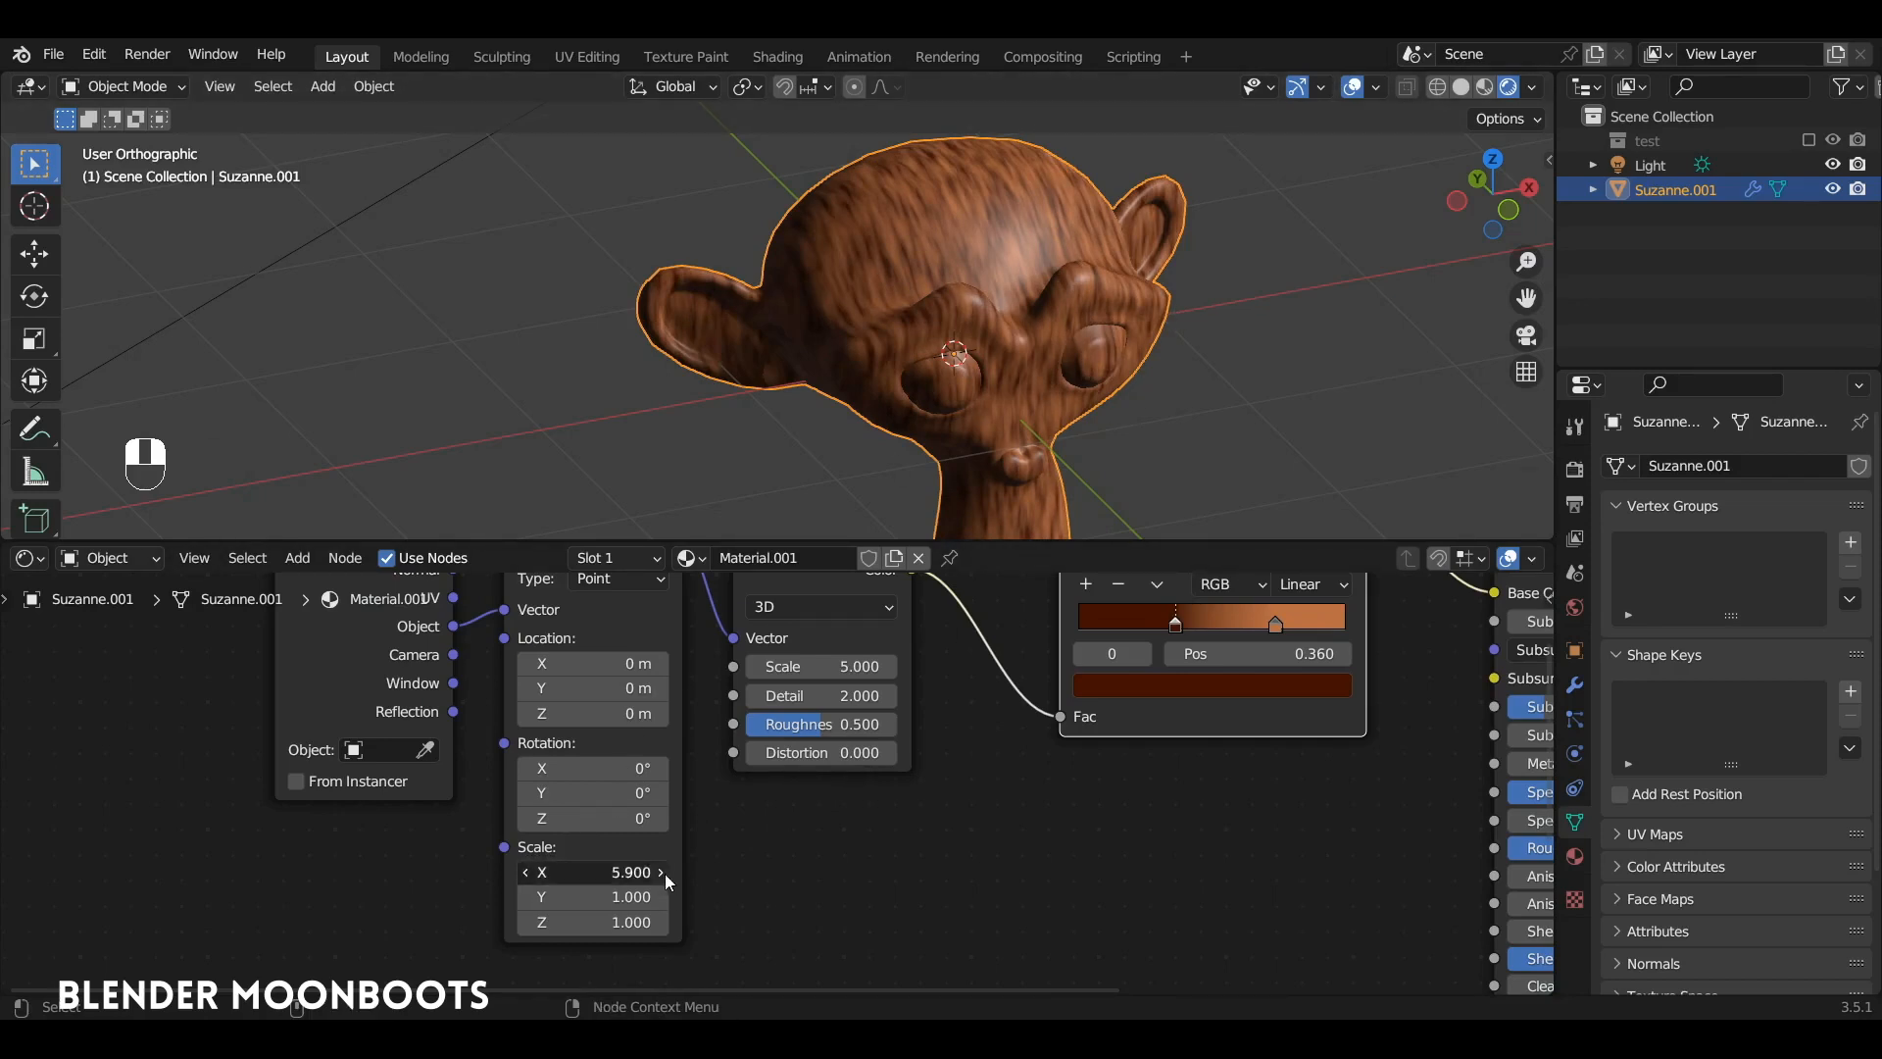
Set the Mapping node's X scale to 10.000 and the Noise Texture's scale to 13.000.
{"action": "left_click_drag", "start_coordinate": [691, 870], "coordinate": [741, 851]}
{"action": "middle_click_drag", "start_coordinate": [1029, 461], "coordinate": [911, 567], "text": "alt"}
{"action": "left_click_drag", "start_coordinate": [888, 666], "coordinate": [990, 661]}
{"action": "scroll", "coordinate": [960, 296], "scroll_direction": "up", "scroll_amount": 3}
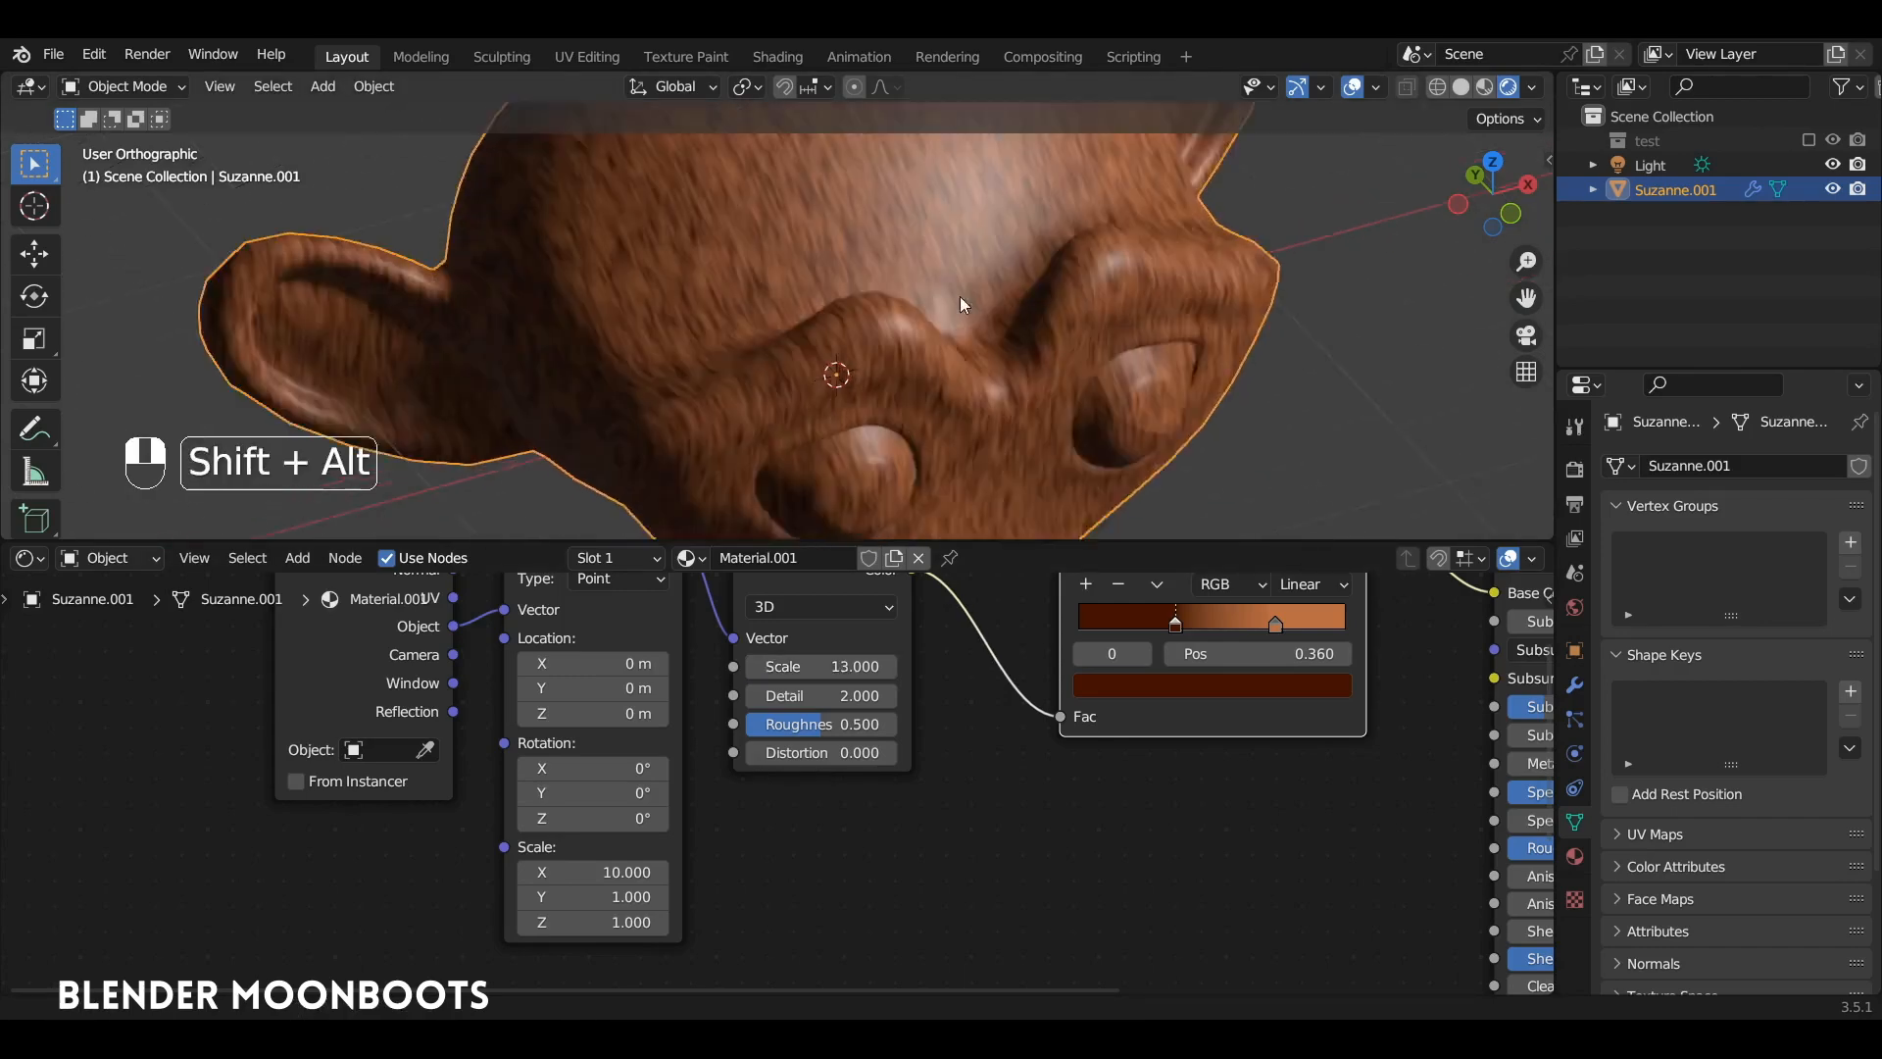
{"action": "left_click_drag", "start_coordinate": [961, 296], "coordinate": [855, 441], "text": "alt+shift"}
{"action": "mouse_move", "coordinate": [855, 441]}
{"action": "left_mouse_down", "text": "ctrl+alt"}
{"action": "mouse_move", "coordinate": [849, 514]}
{"action": "mouse_move", "coordinate": [919, 428]}
{"action": "mouse_move", "coordinate": [880, 396]}
{"action": "mouse_move", "coordinate": [873, 439]}
{"action": "left_mouse_up", "text": "ctrl+alt"}
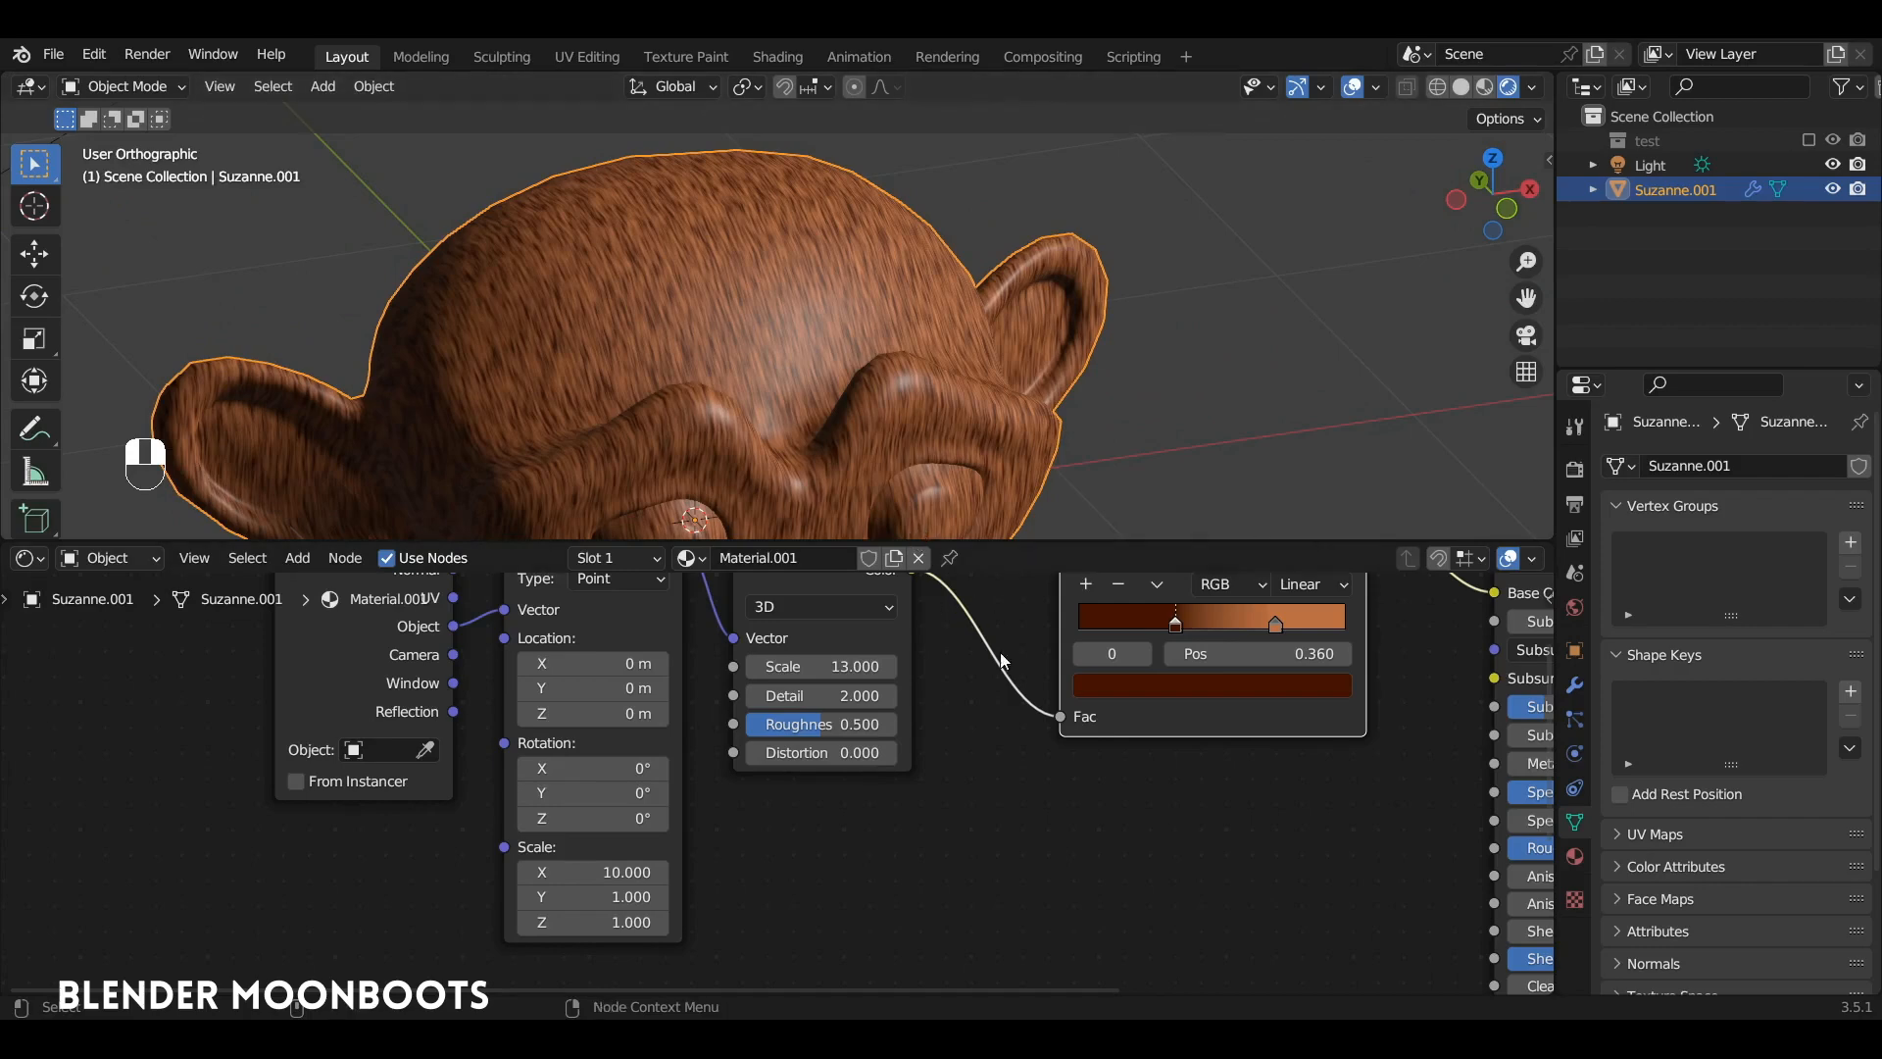
Move the ColorRamp's dark stop to position 0.458 and darken its brown to a value of about 0.033.
{"action": "left_click_drag", "start_coordinate": [1001, 662], "coordinate": [800, 835], "text": "ctrl+alt"}
{"action": "left_click_drag", "start_coordinate": [1026, 726], "coordinate": [1060, 726]}
{"action": "left_click_drag", "start_coordinate": [932, 726], "coordinate": [959, 726]}
{"action": "left_click", "coordinate": [951, 784]}
{"action": "left_click_drag", "start_coordinate": [1051, 555], "coordinate": [1044, 571]}
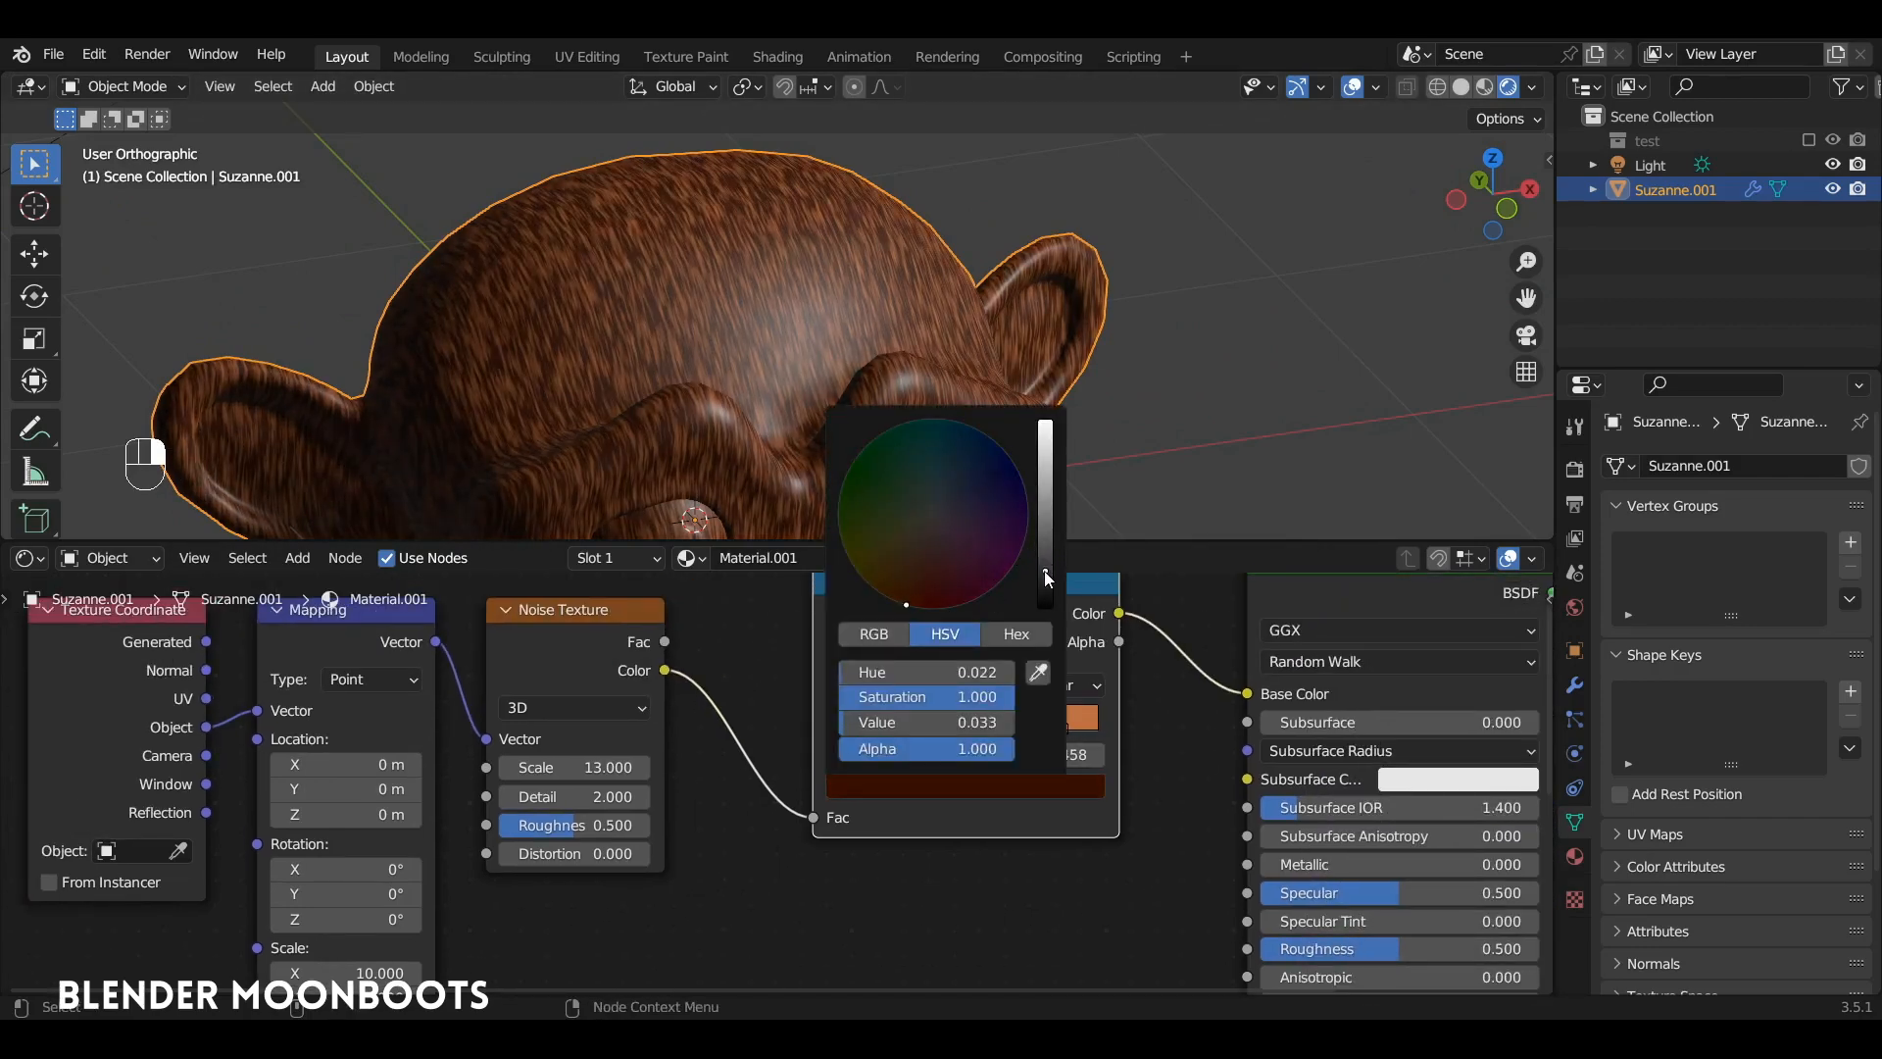
Set the Mapping node's X scale to 16.000 and the Noise Texture's scale to 12.000 for finer streaks.
{"action": "left_click_drag", "start_coordinate": [671, 738], "coordinate": [602, 872], "text": "ctrl+alt"}
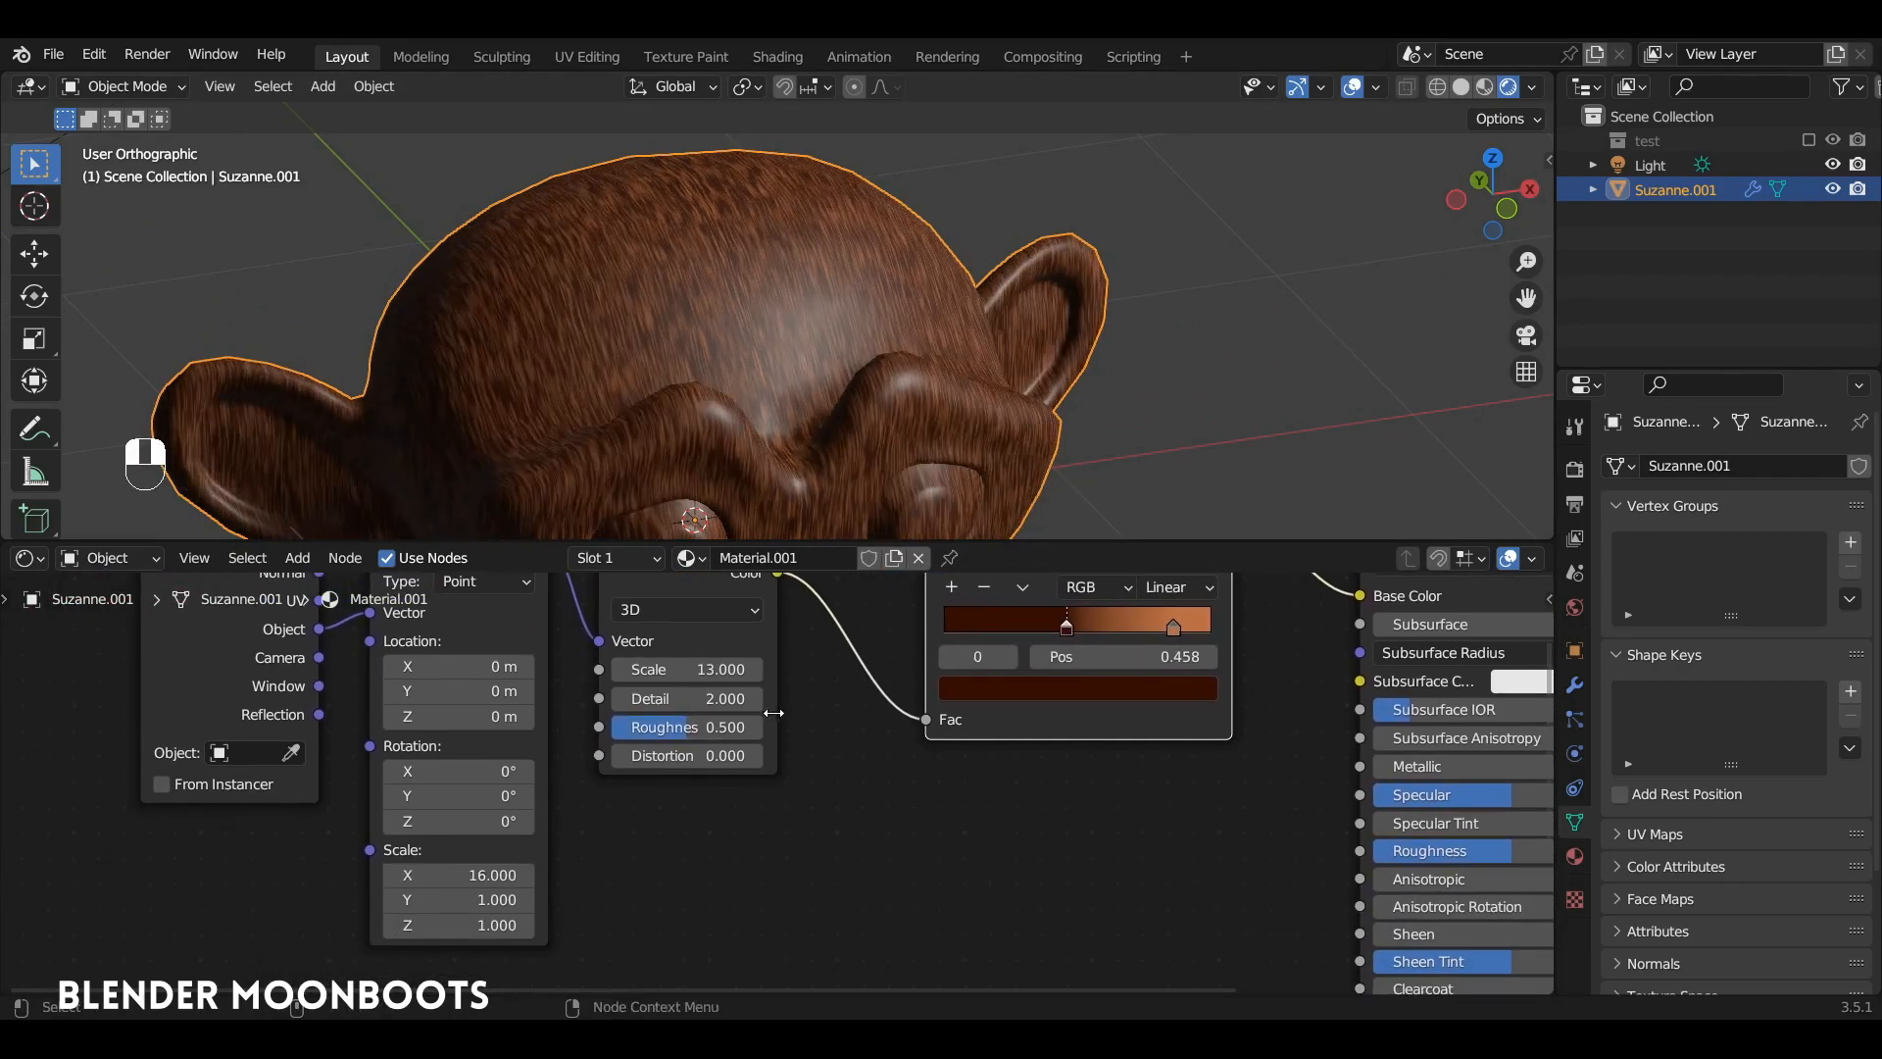
{"action": "left_click_drag", "start_coordinate": [757, 669], "coordinate": [690, 668], "text": "ctrl"}
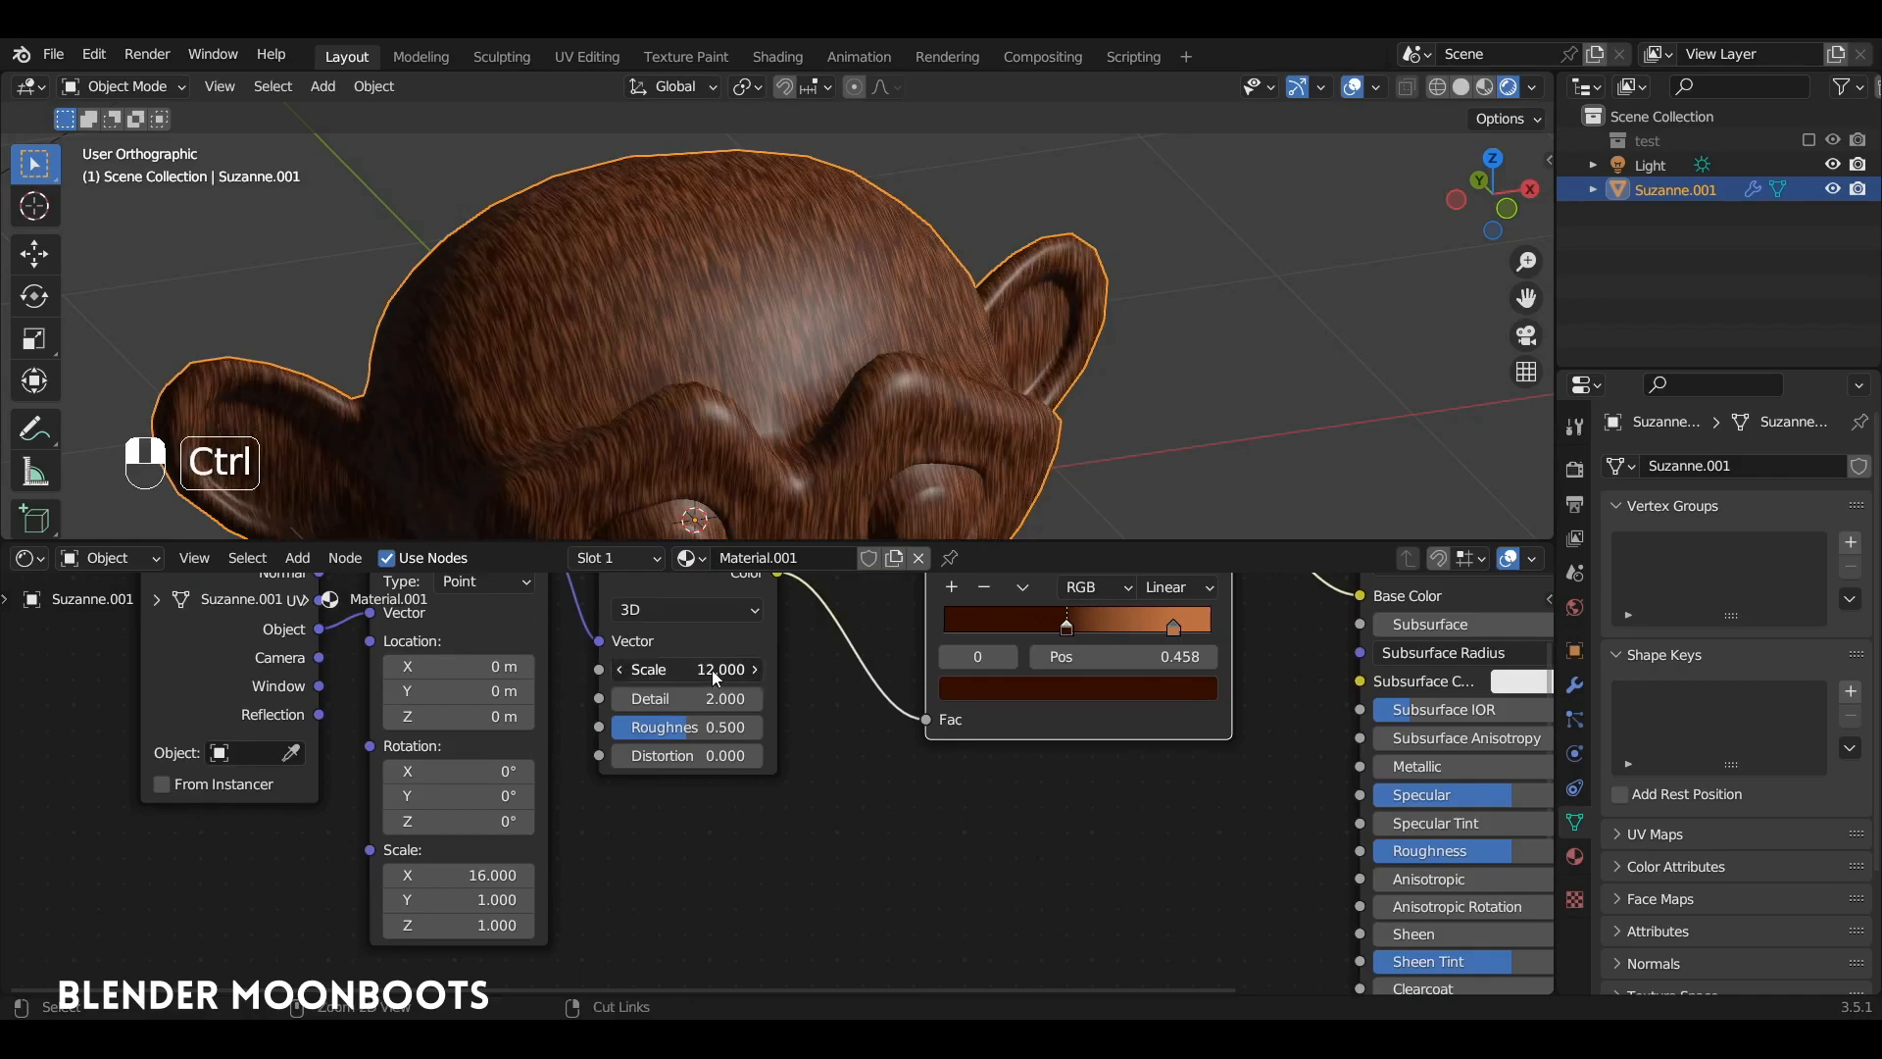
{"action": "mouse_move", "coordinate": [901, 408]}
{"action": "left_mouse_down", "text": "alt"}
{"action": "mouse_move", "coordinate": [843, 391]}
{"action": "mouse_move", "coordinate": [950, 404]}
{"action": "mouse_move", "coordinate": [904, 452]}
{"action": "mouse_move", "coordinate": [939, 361]}
{"action": "mouse_move", "coordinate": [926, 463]}
{"action": "mouse_move", "coordinate": [979, 416]}
{"action": "mouse_move", "coordinate": [907, 439]}
{"action": "left_mouse_up", "text": "alt"}
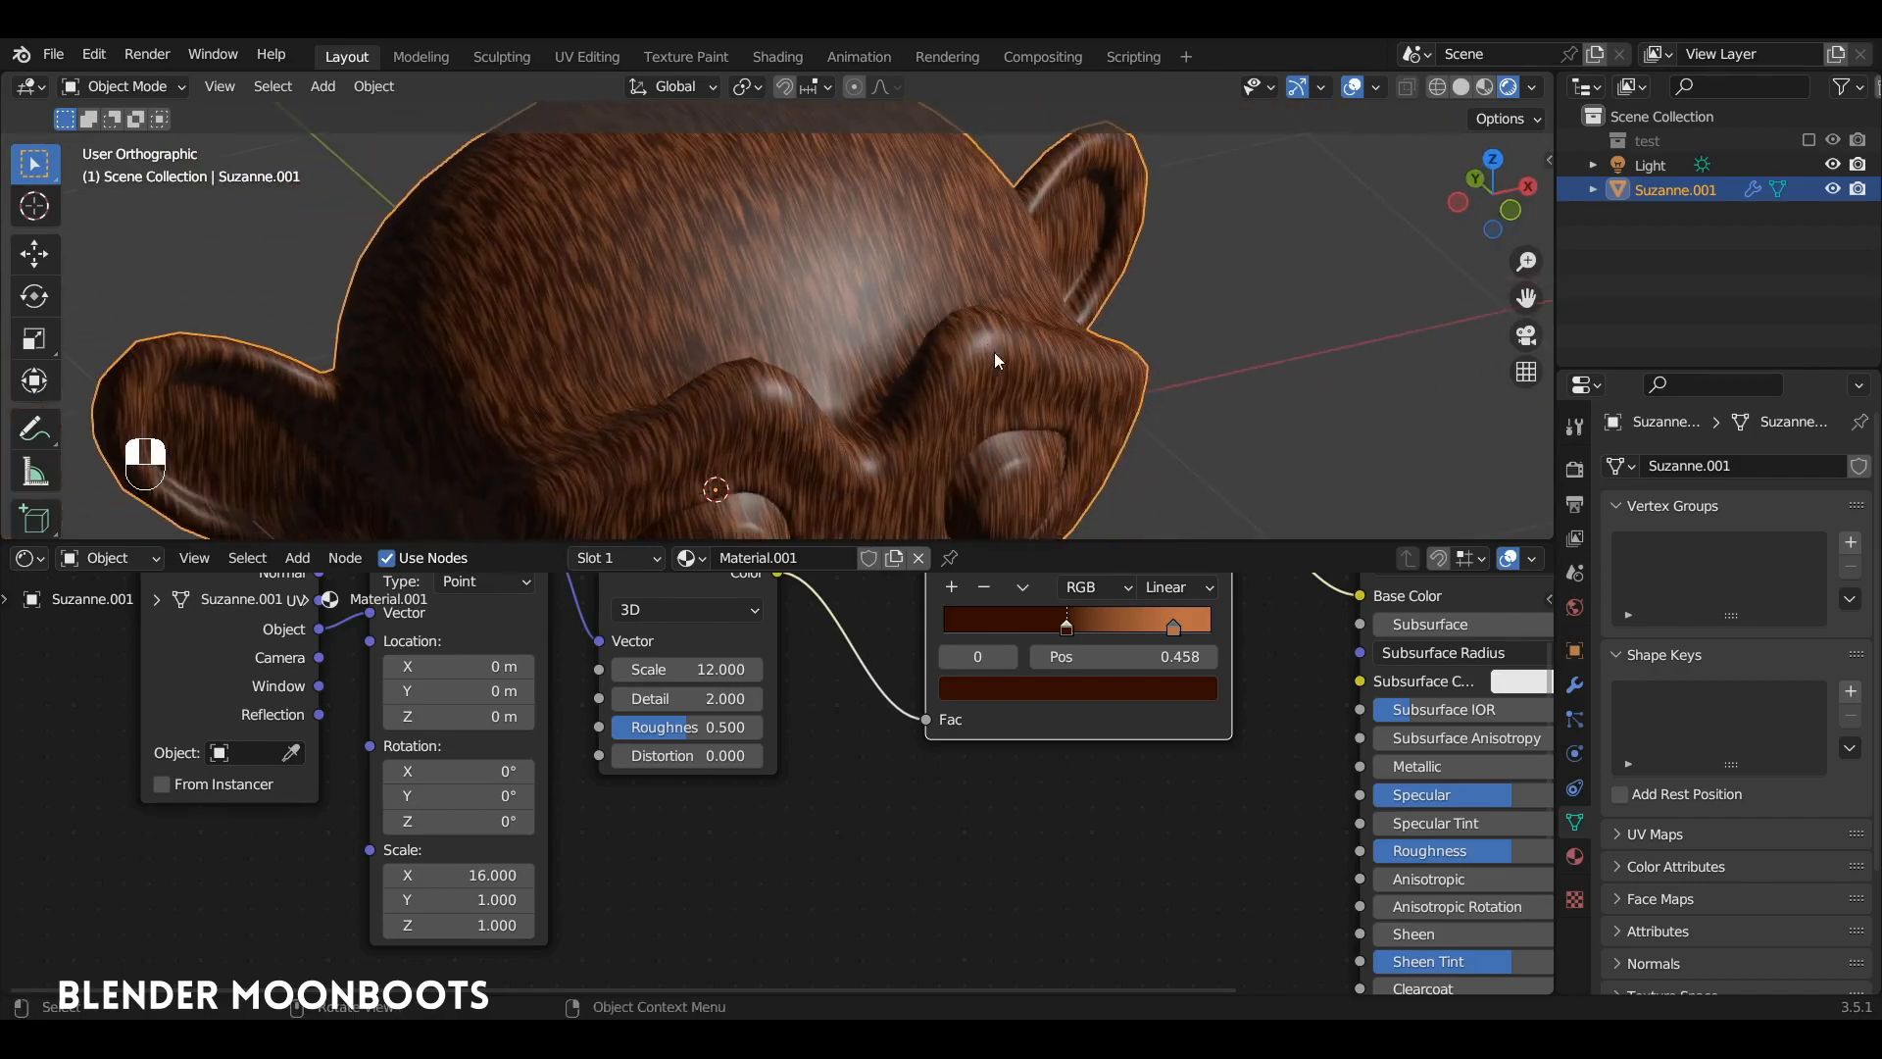
{"action": "left_click_drag", "start_coordinate": [996, 360], "coordinate": [966, 291], "text": "alt"}
{"action": "left_click_drag", "start_coordinate": [945, 373], "coordinate": [952, 291], "text": "alt"}
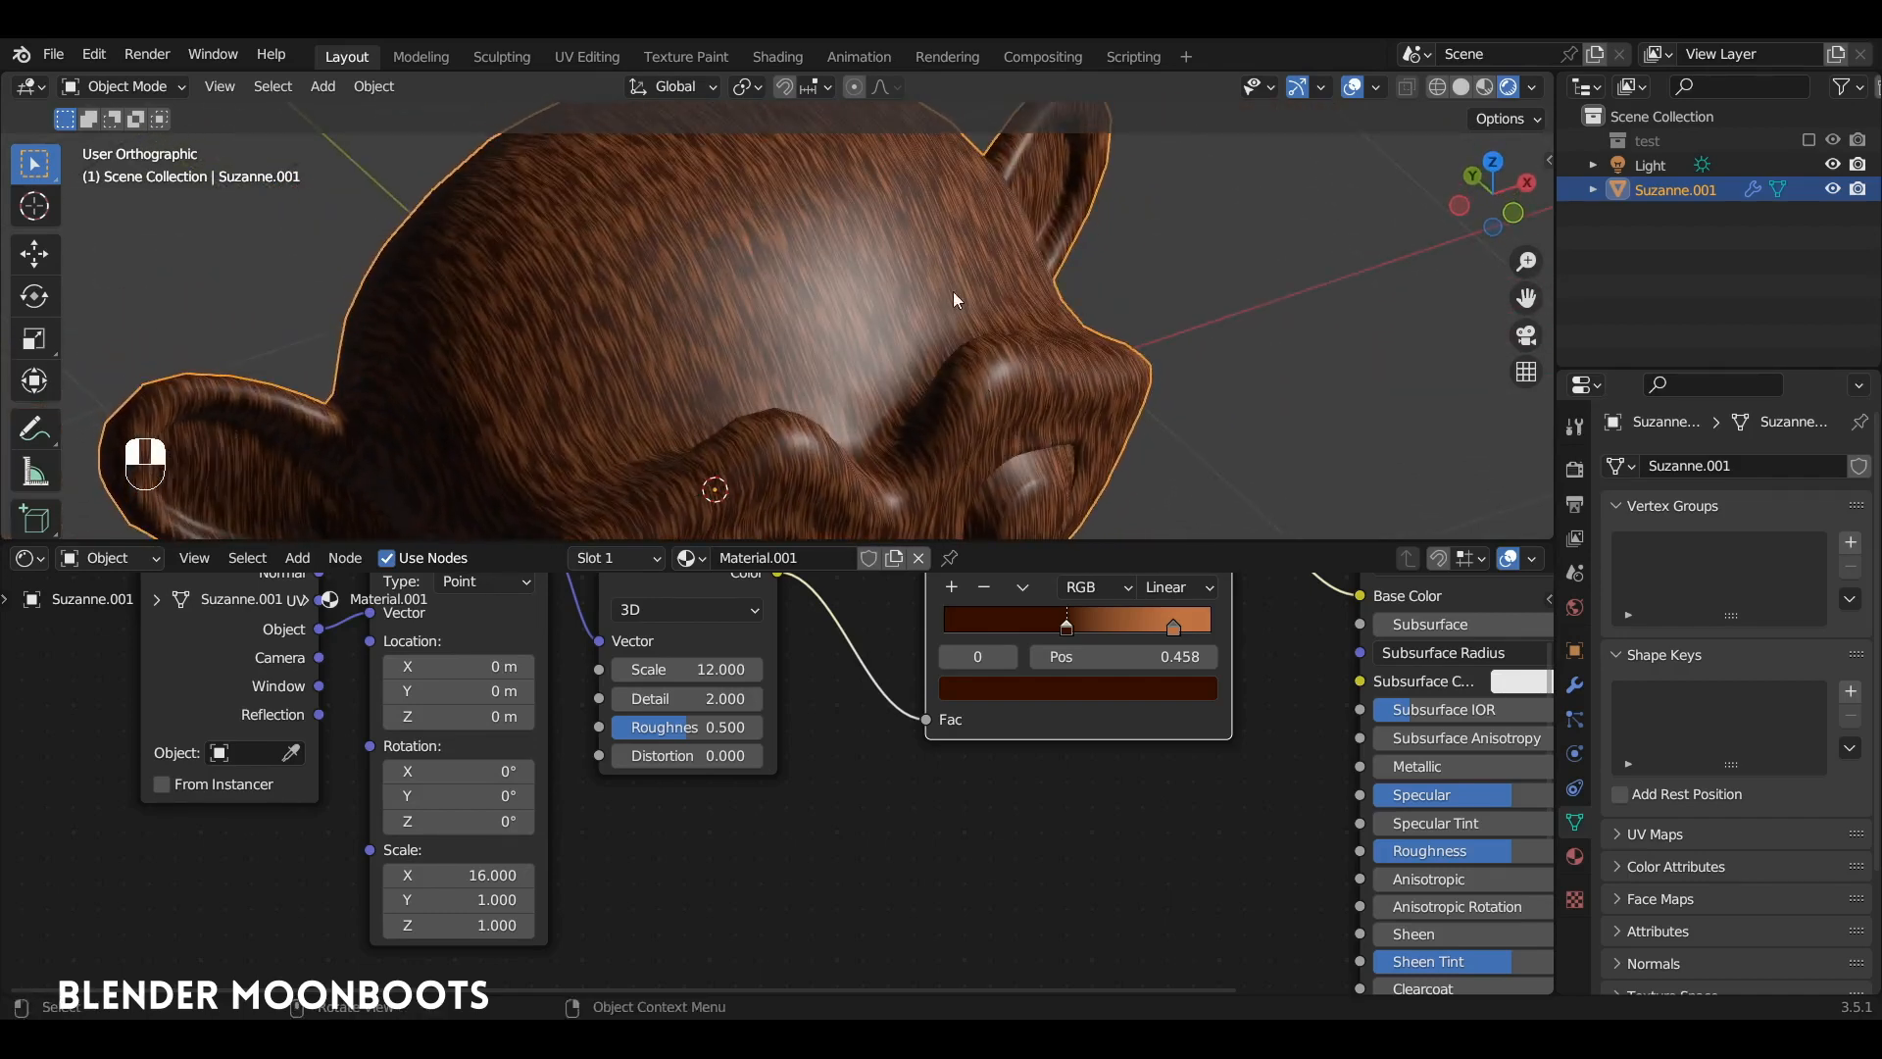
{"action": "left_click_drag", "start_coordinate": [999, 381], "coordinate": [1098, 497], "text": "alt"}
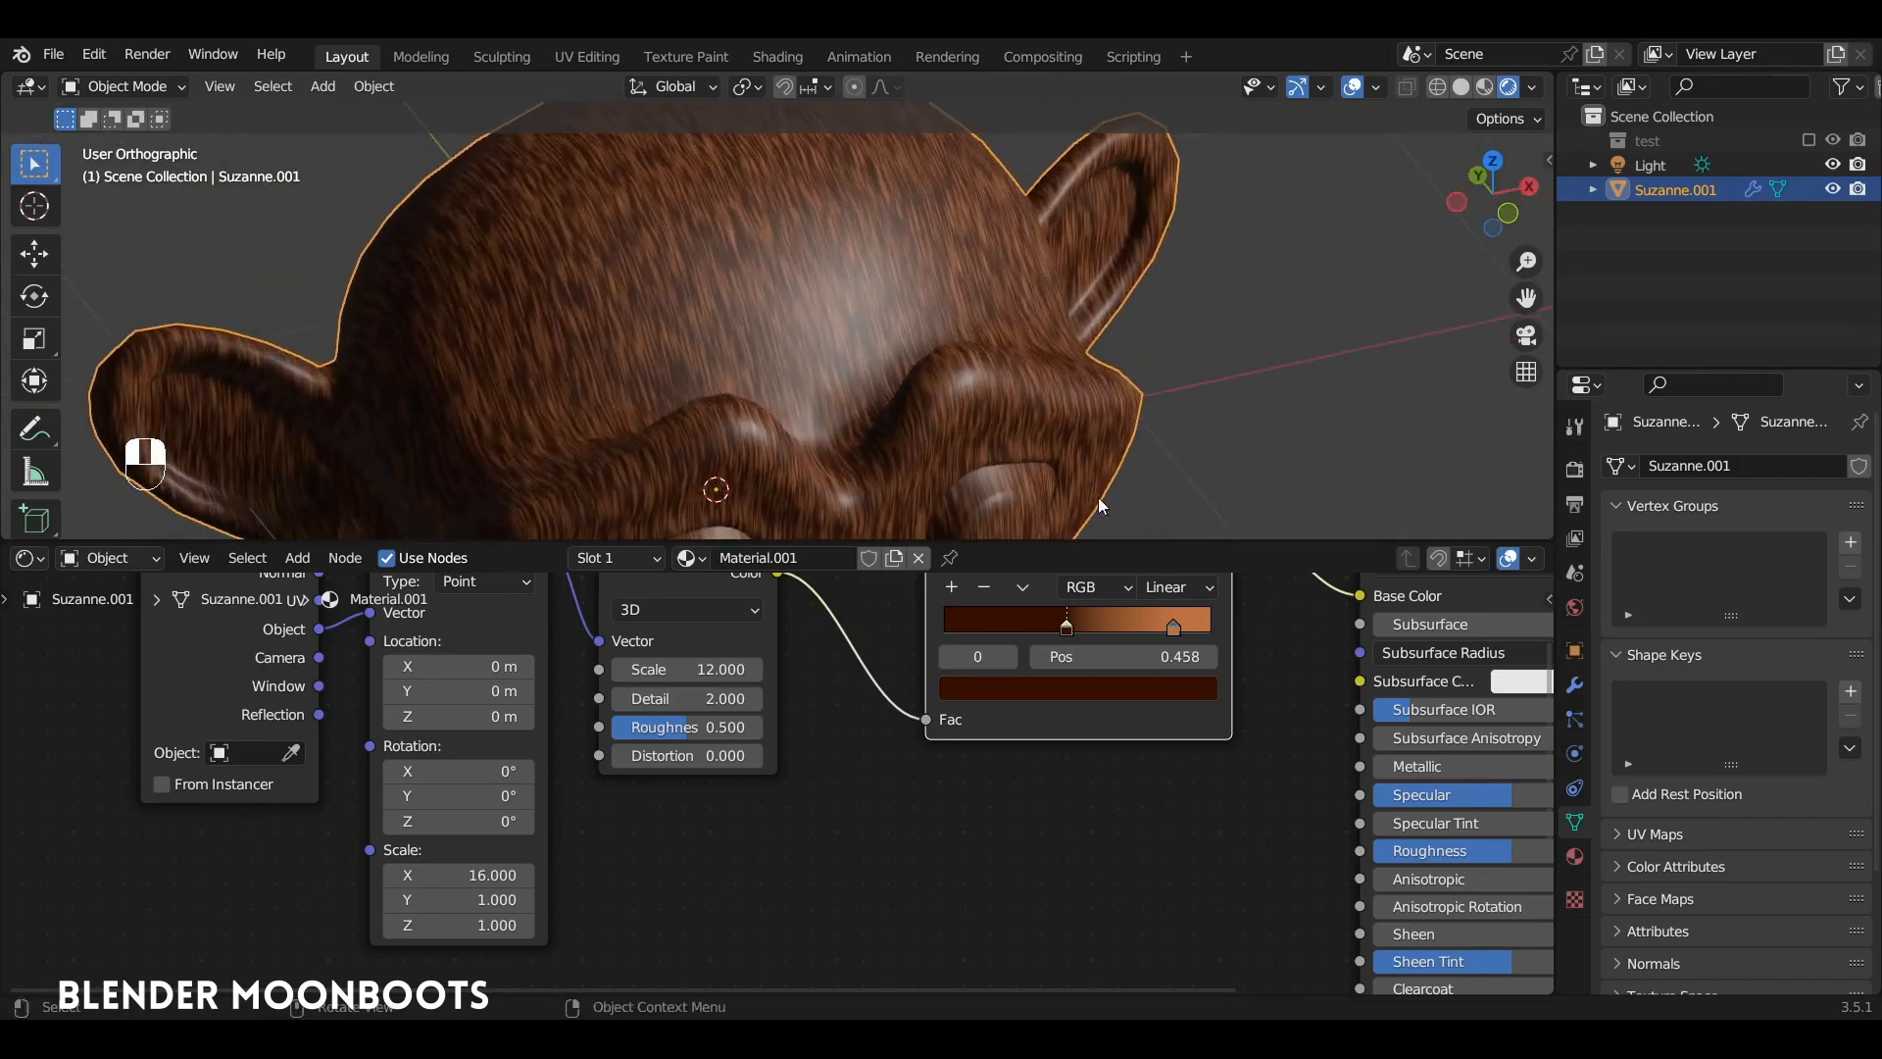
Move the Material Output and Principled BSDF nodes away from the ColorRamp and enlarge the node editor area.
{"action": "left_click_drag", "start_coordinate": [1197, 712], "coordinate": [495, 882], "text": "ctrl+alt"}
{"action": "left_click_drag", "start_coordinate": [1096, 647], "coordinate": [1477, 628]}
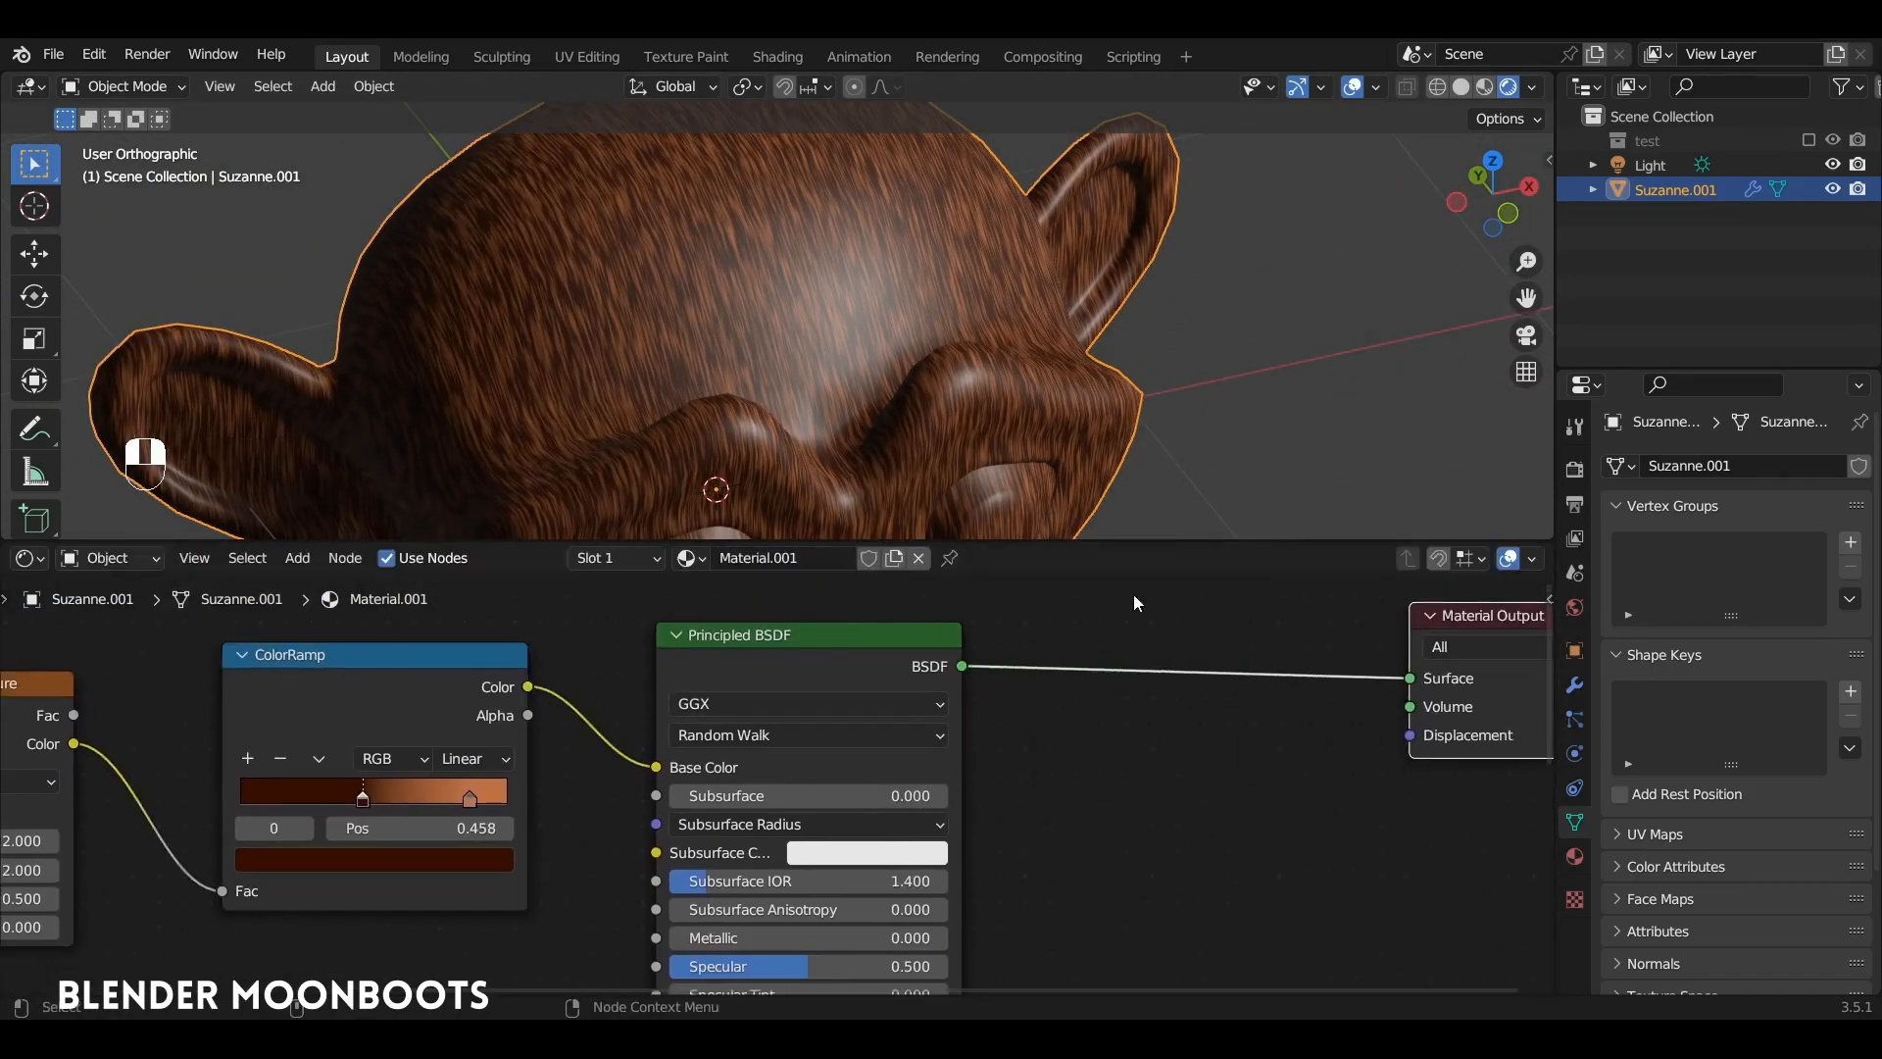
{"action": "left_click_drag", "start_coordinate": [940, 650], "coordinate": [1287, 684]}
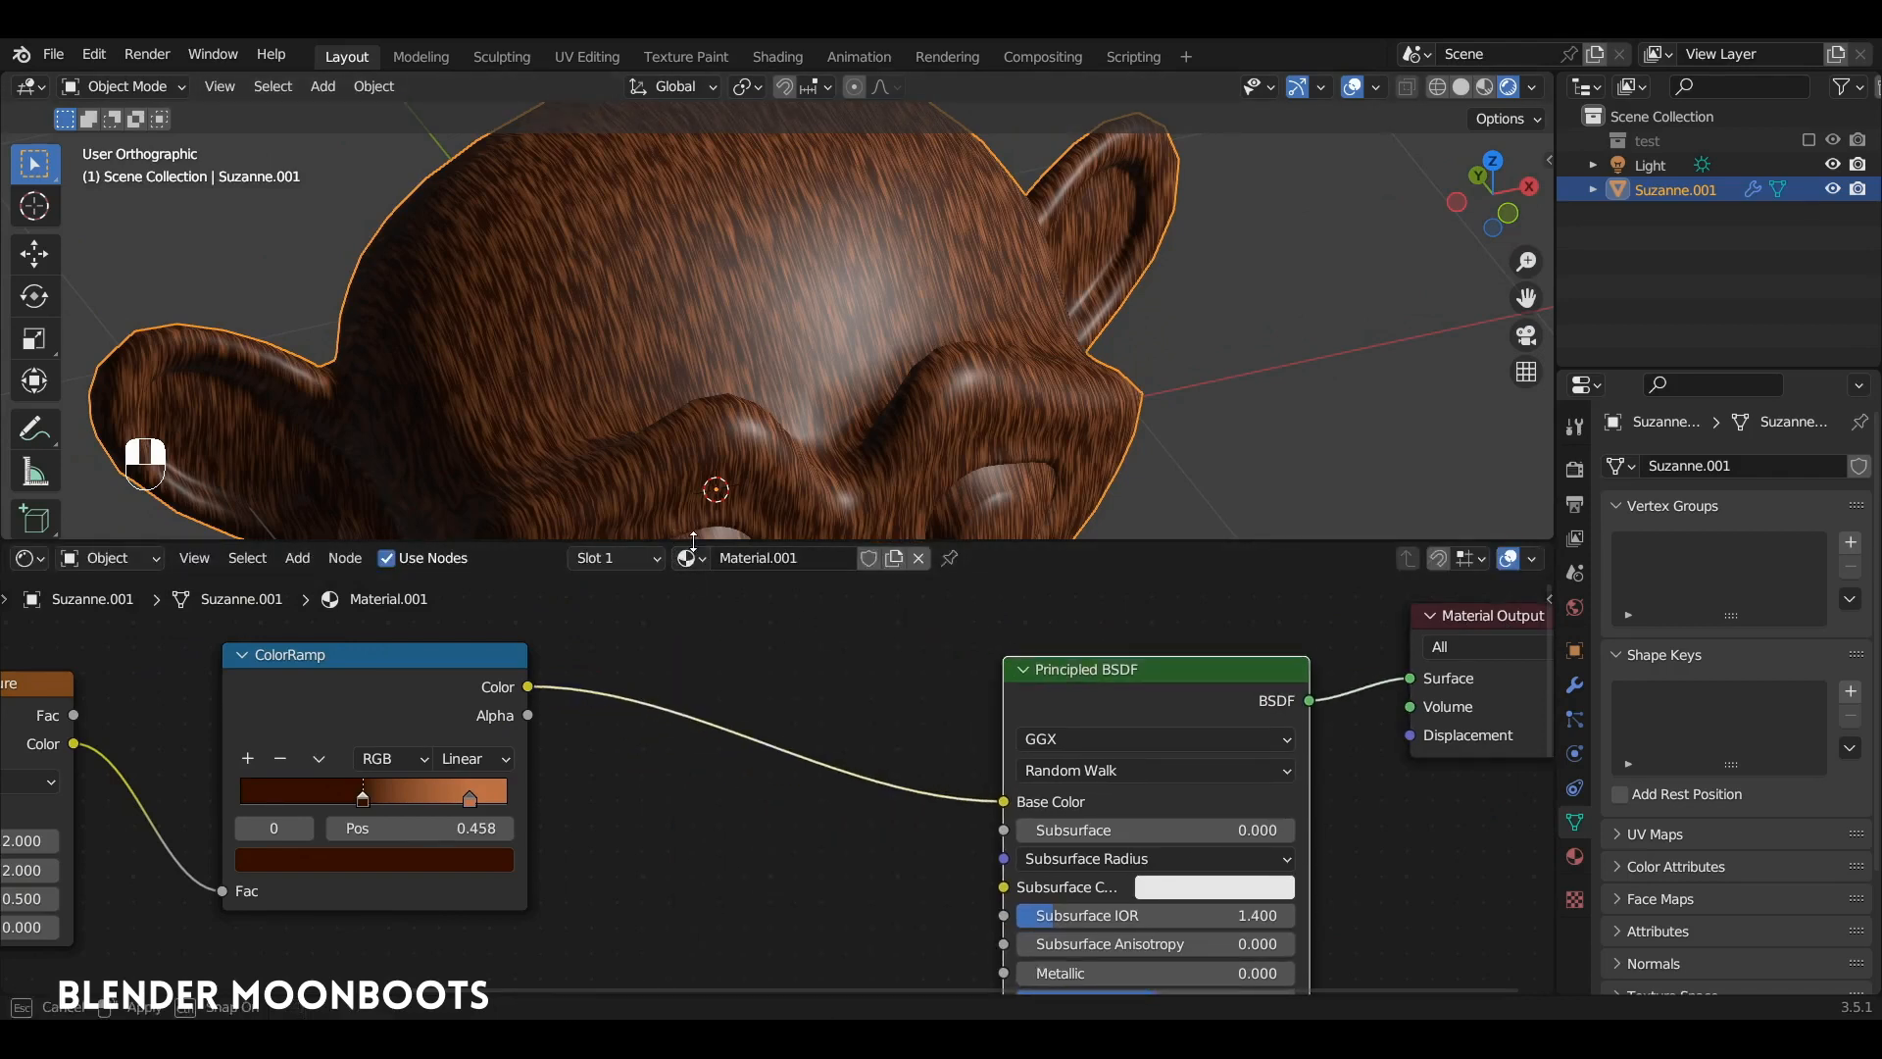
{"action": "left_click_drag", "start_coordinate": [693, 540], "coordinate": [694, 435]}
{"action": "left_click_drag", "start_coordinate": [827, 559], "coordinate": [965, 474], "text": "ctrl+alt"}
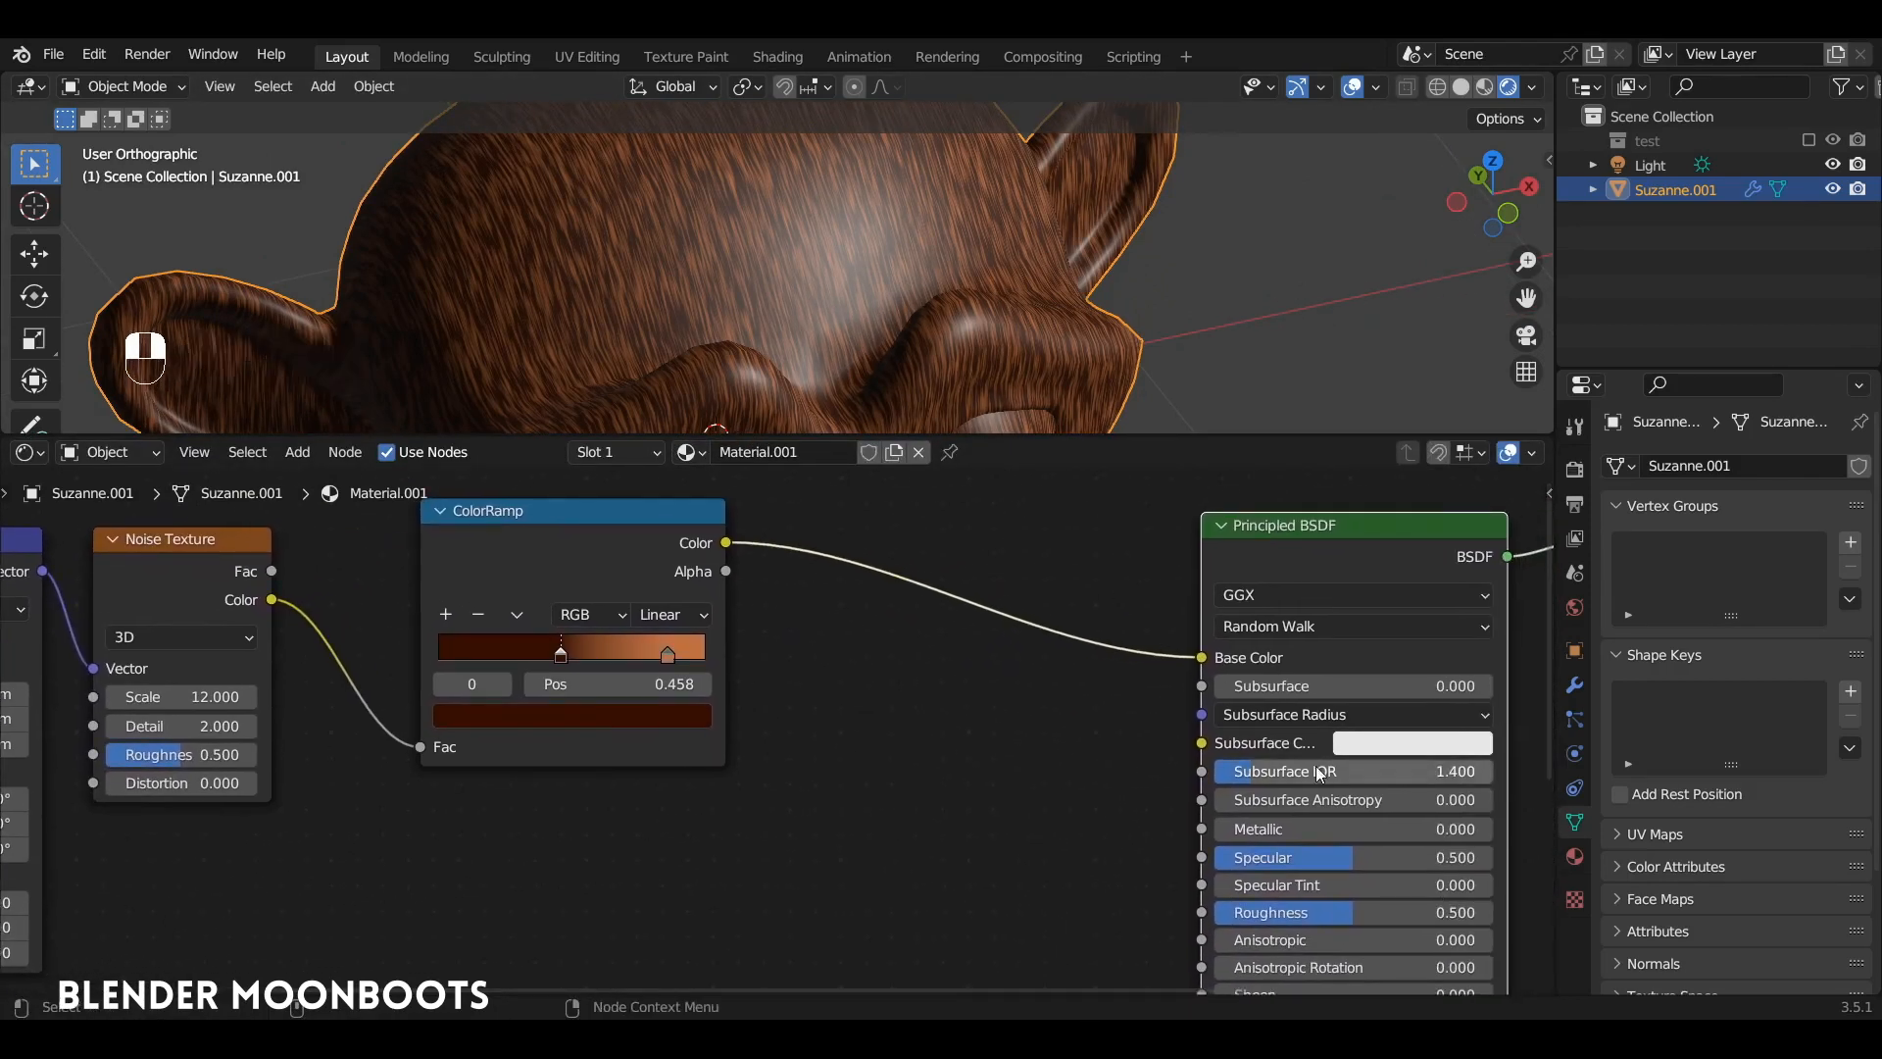
Set the Principled BSDF's Specular to 0.740 and add a second ColorRamp node beneath the first one.
{"action": "left_click_drag", "start_coordinate": [1271, 862], "coordinate": [1362, 861]}
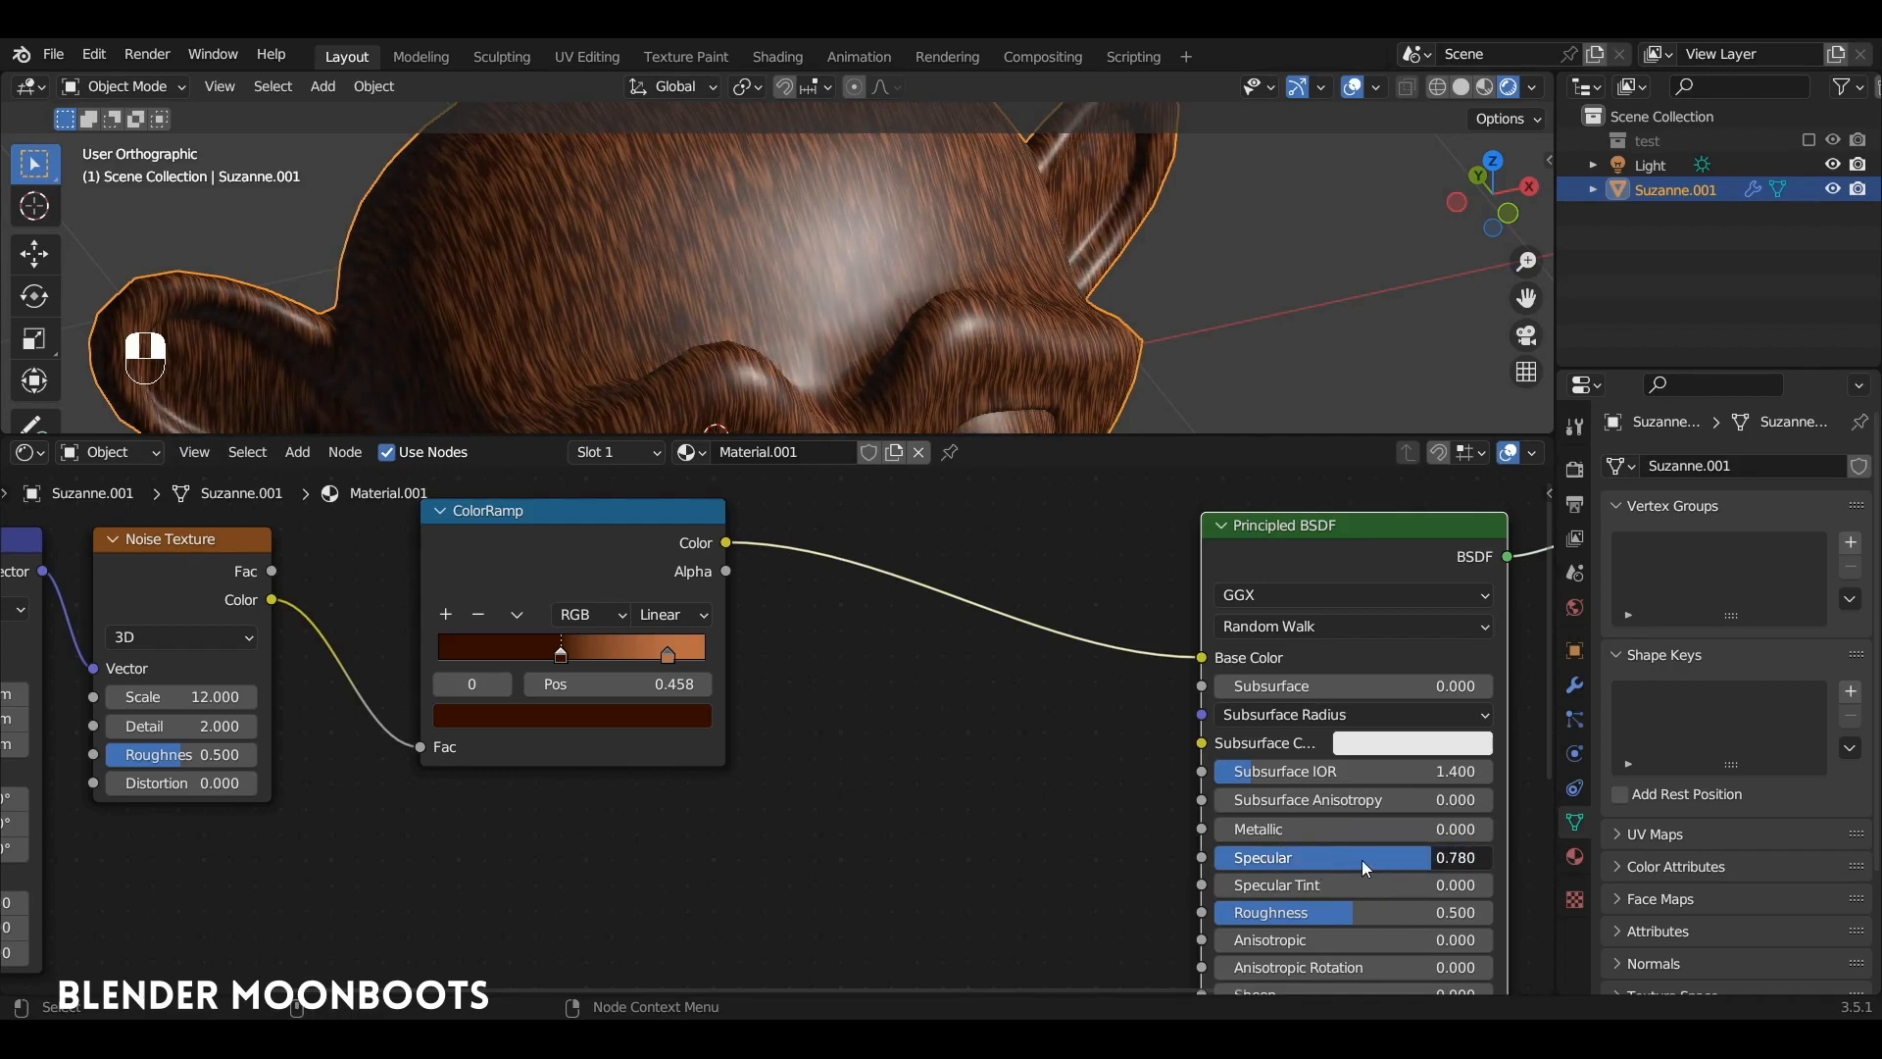
{"action": "key", "text": "shift+a"}
{"action": "mouse_move", "coordinate": [656, 831]}
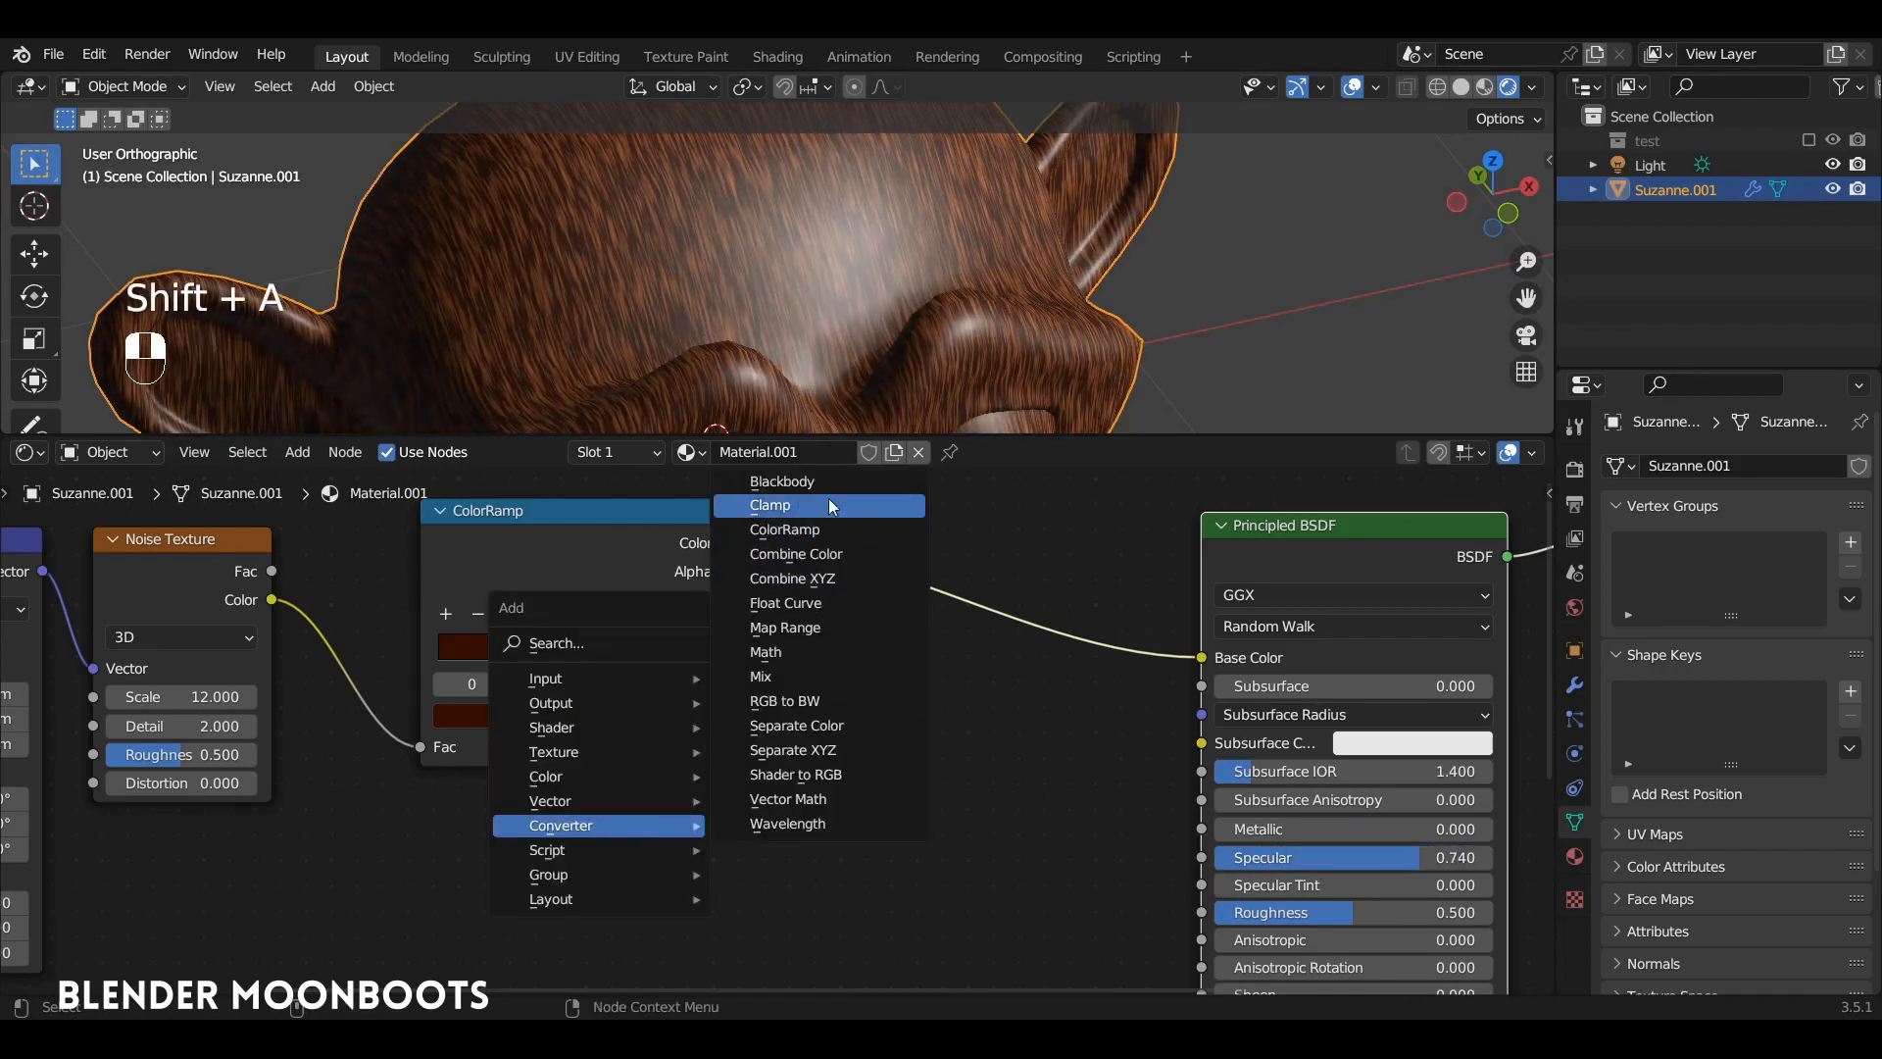
{"action": "left_click", "coordinate": [784, 529]}
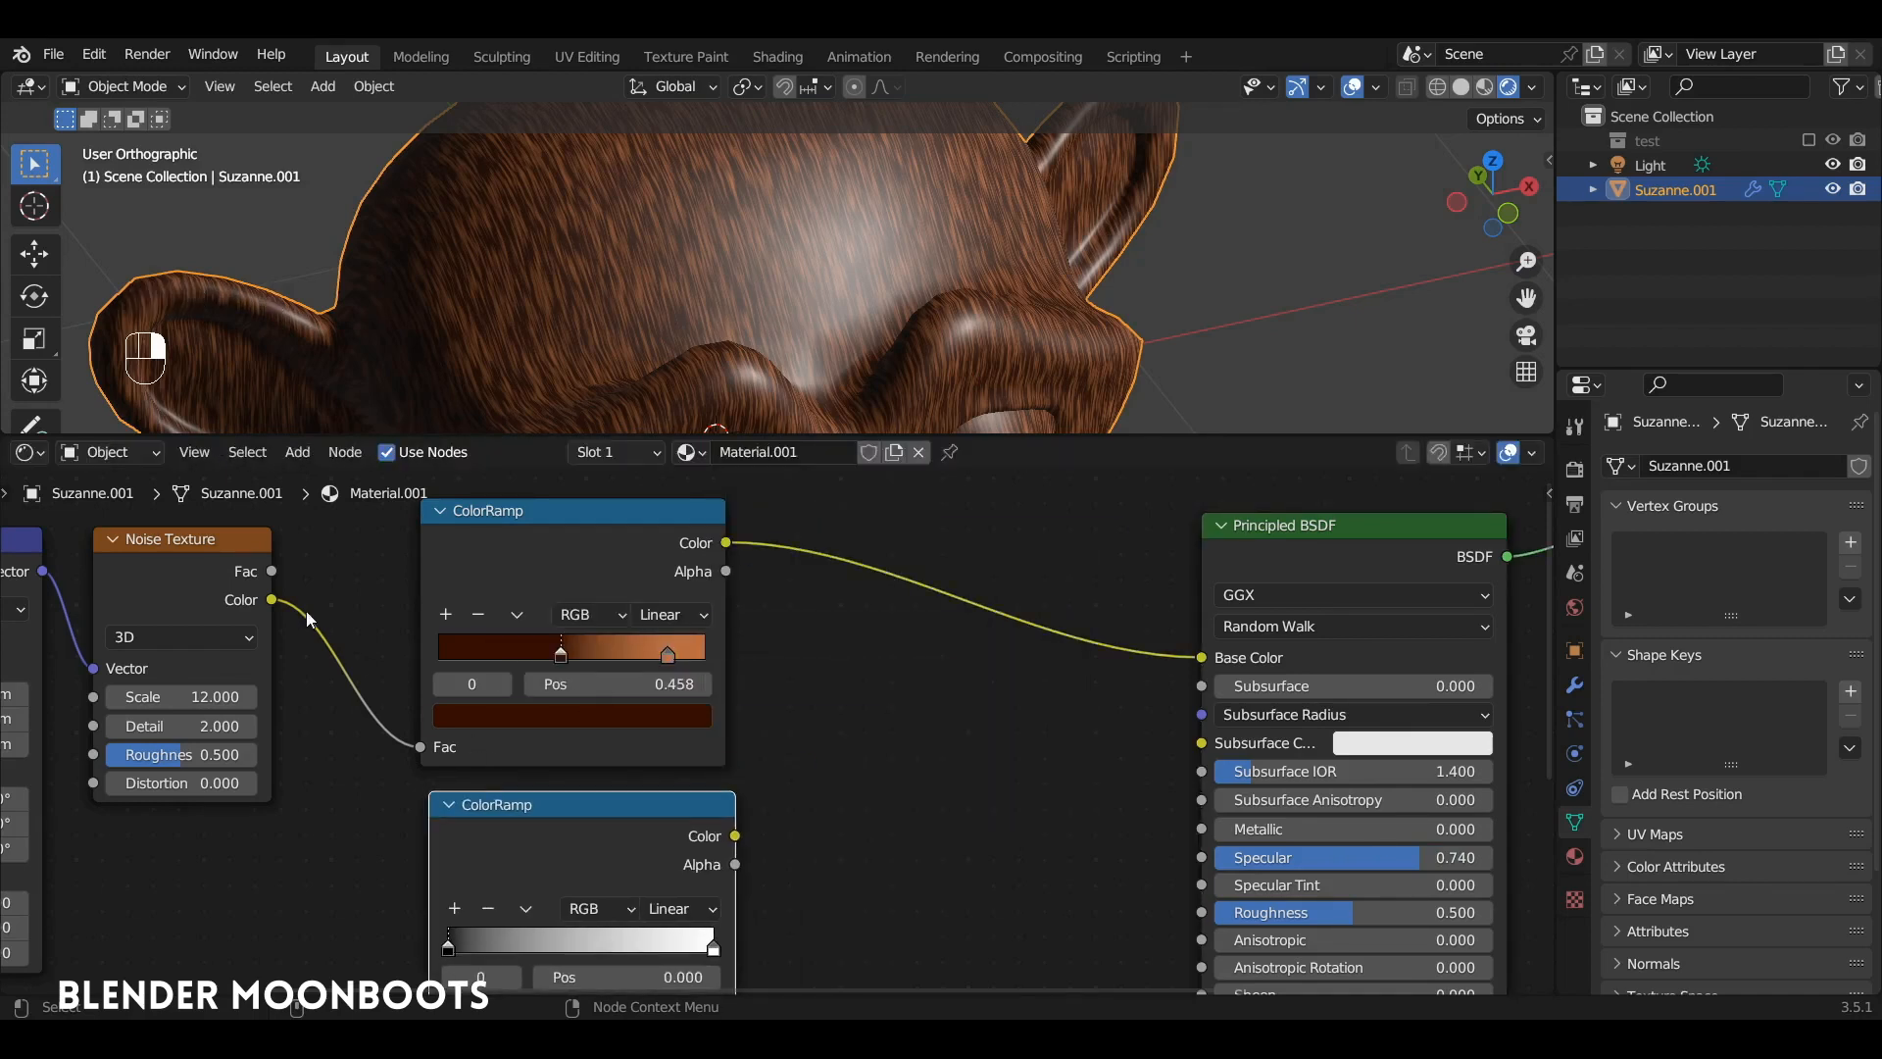
Branch the Noise Texture's Color link through a reroute into the second ColorRamp's Fac, and connect that ramp's Color to Specular.
{"action": "middle_click_drag", "start_coordinate": [305, 609], "coordinate": [413, 604]}
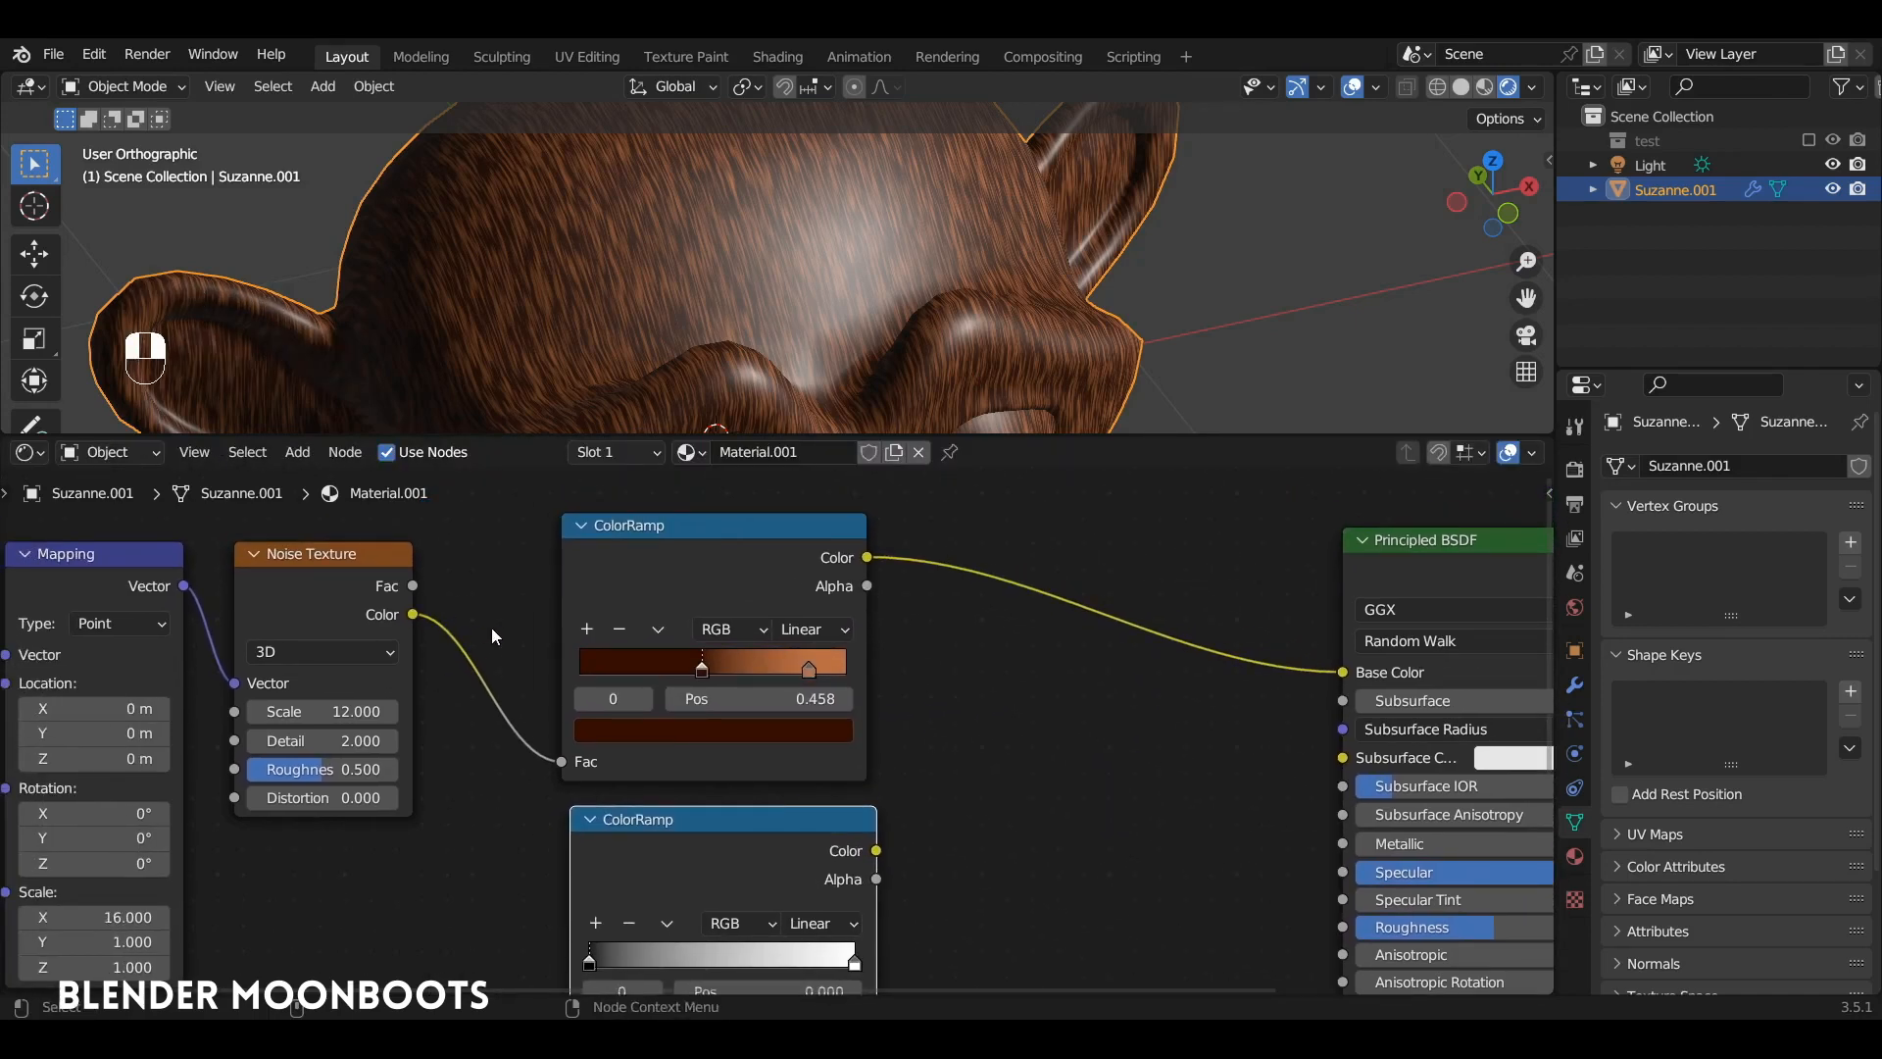
{"action": "right_click_drag", "start_coordinate": [491, 647], "coordinate": [488, 725], "text": "shift"}
{"action": "middle_click_drag", "start_coordinate": [530, 736], "coordinate": [622, 600]}
{"action": "left_click_drag", "start_coordinate": [662, 924], "coordinate": [663, 920]}
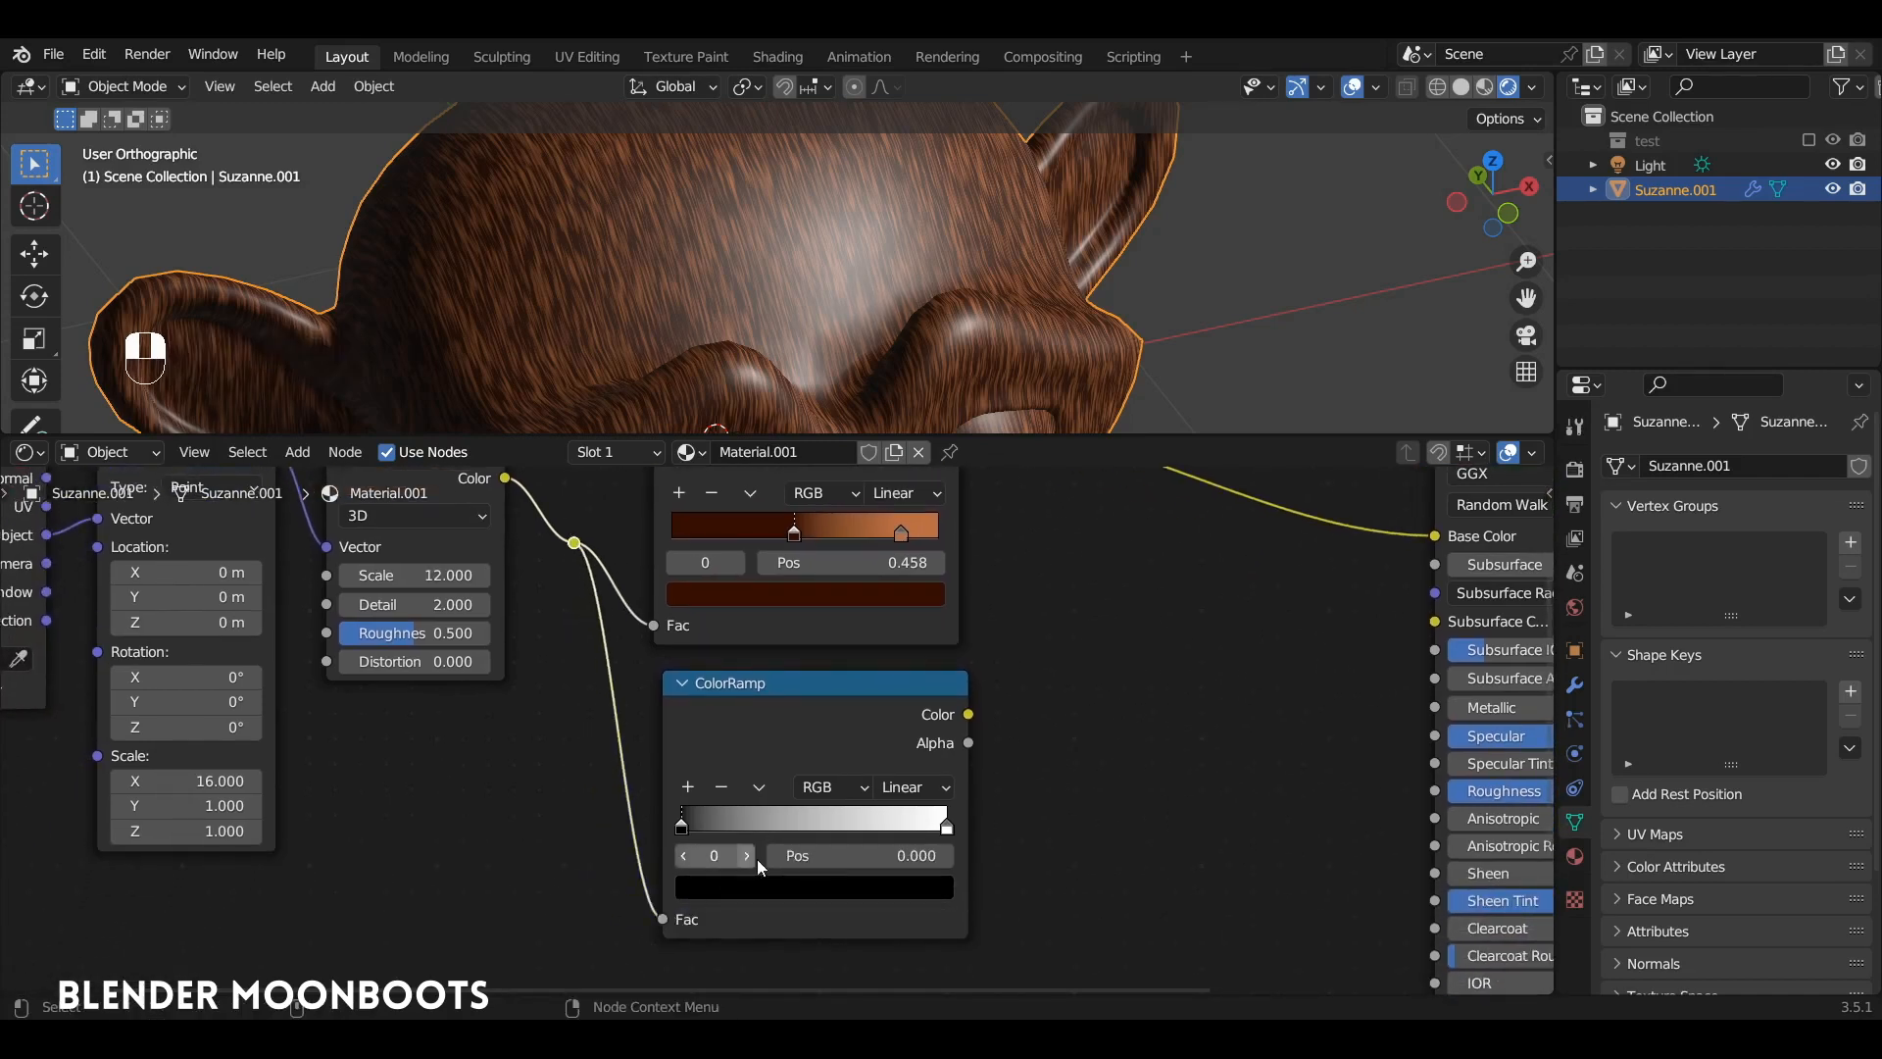
{"action": "left_click_drag", "start_coordinate": [1078, 722], "coordinate": [1027, 761], "text": "ctrl+alt"}
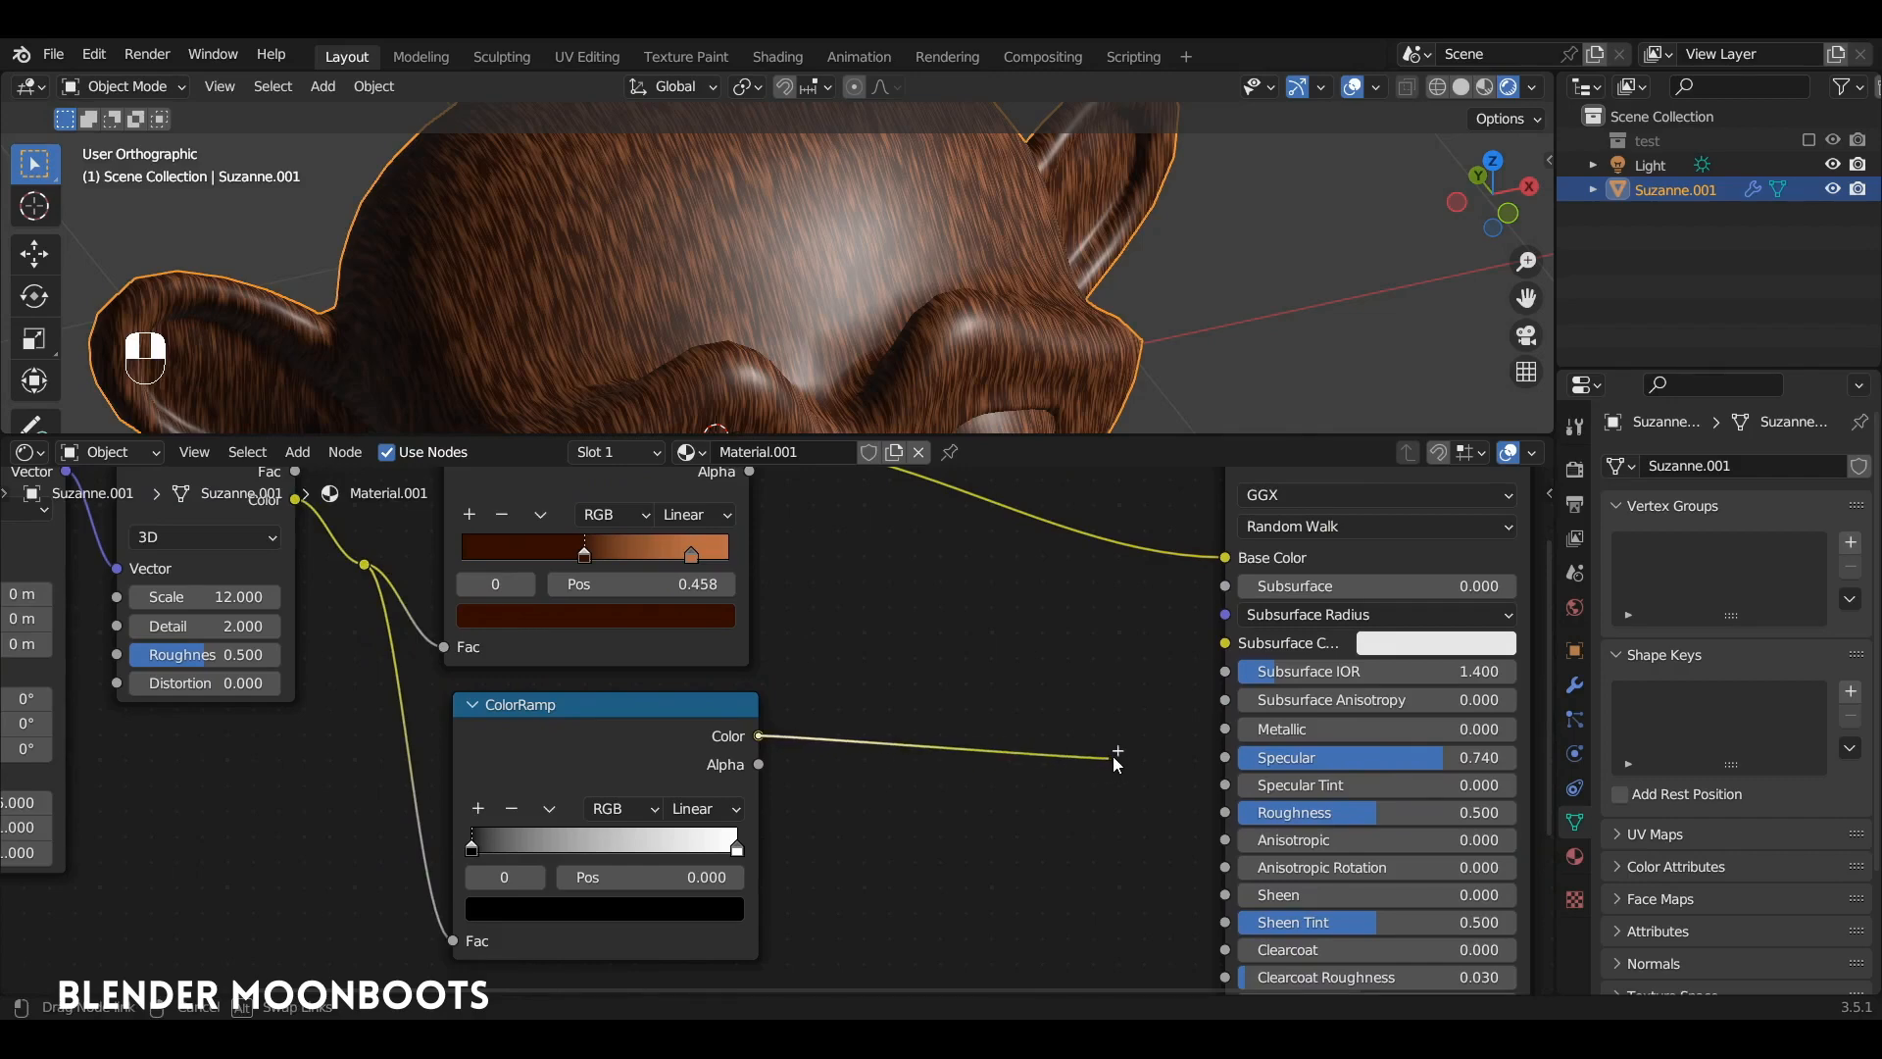
{"action": "left_click_drag", "start_coordinate": [1230, 759], "coordinate": [1227, 758]}
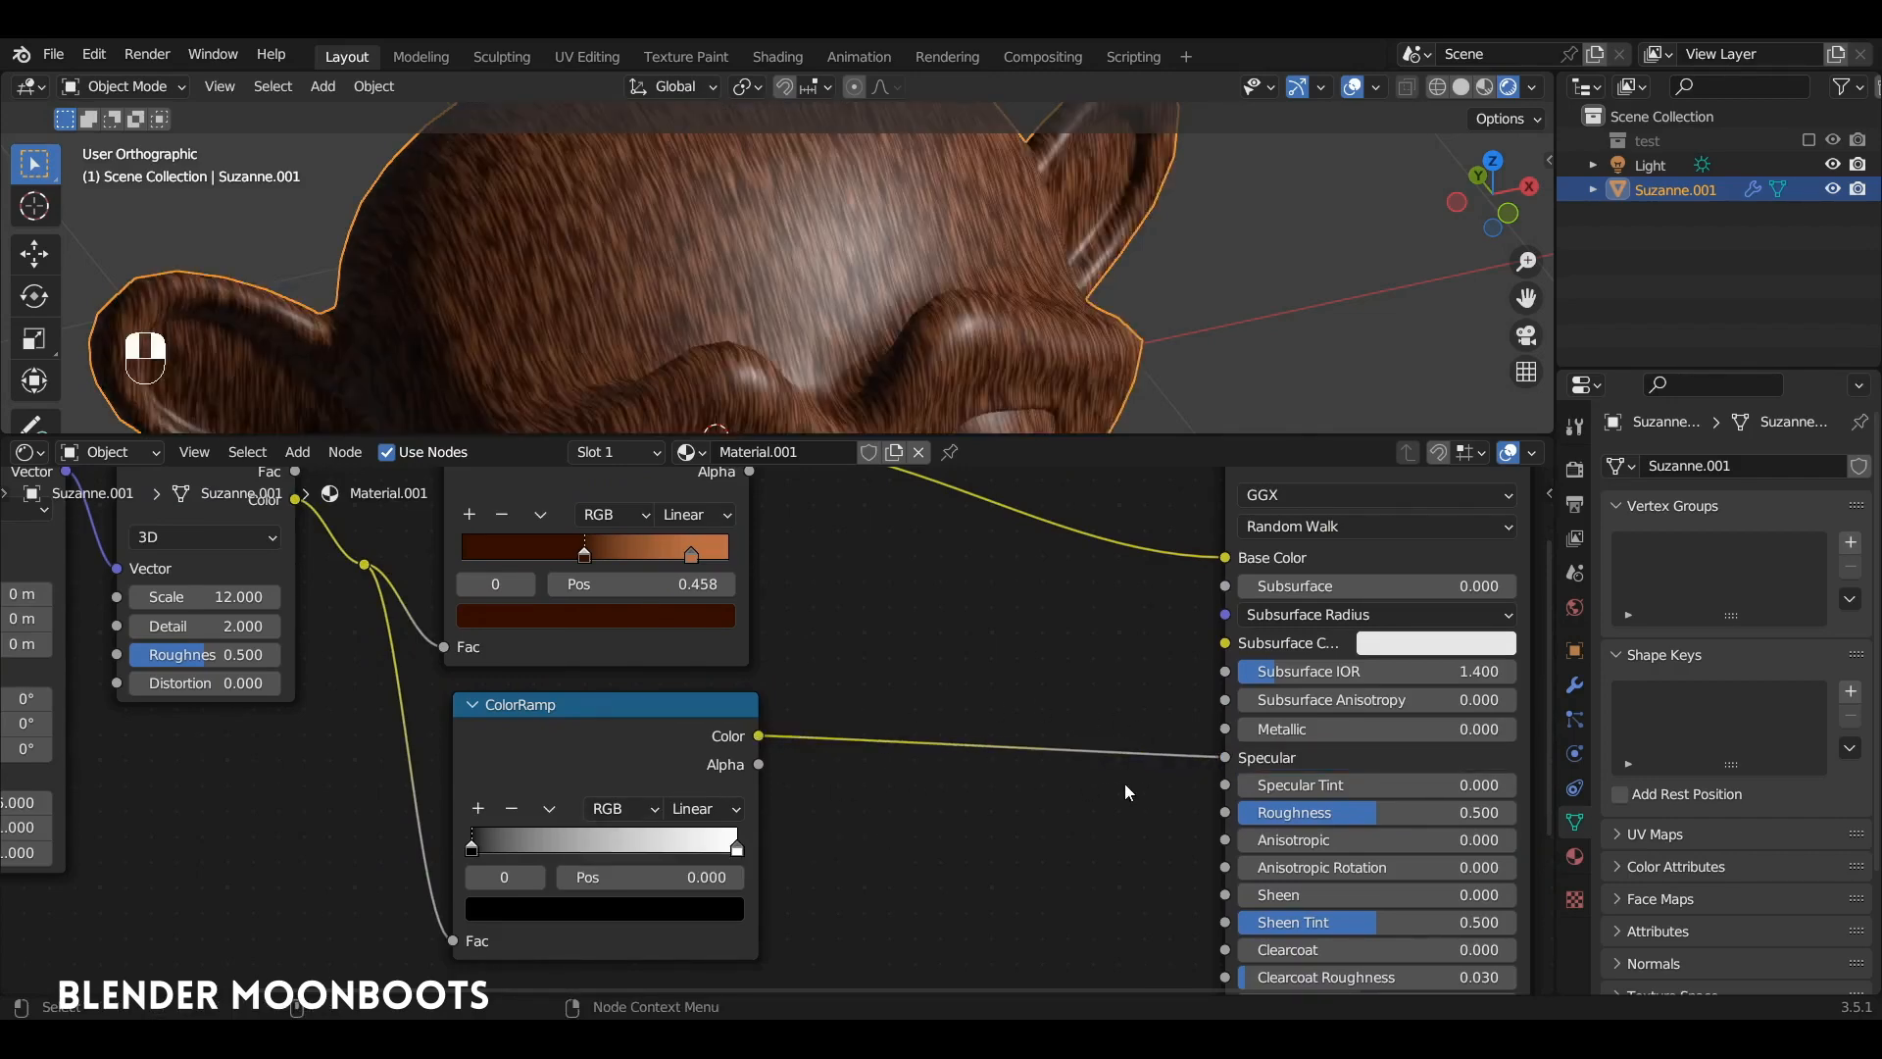
Increase the second ColorRamp's contrast by moving its black stop to 0.353 and its white stop inward.
{"action": "mouse_move", "coordinate": [1368, 814]}
{"action": "left_mouse_down"}
{"action": "mouse_move", "coordinate": [1491, 811]}
{"action": "mouse_move", "coordinate": [1343, 812]}
{"action": "mouse_move", "coordinate": [1416, 809]}
{"action": "mouse_move", "coordinate": [1374, 808]}
{"action": "mouse_move", "coordinate": [1398, 816]}
{"action": "left_mouse_up"}
{"action": "left_click_drag", "start_coordinate": [474, 843], "coordinate": [549, 847]}
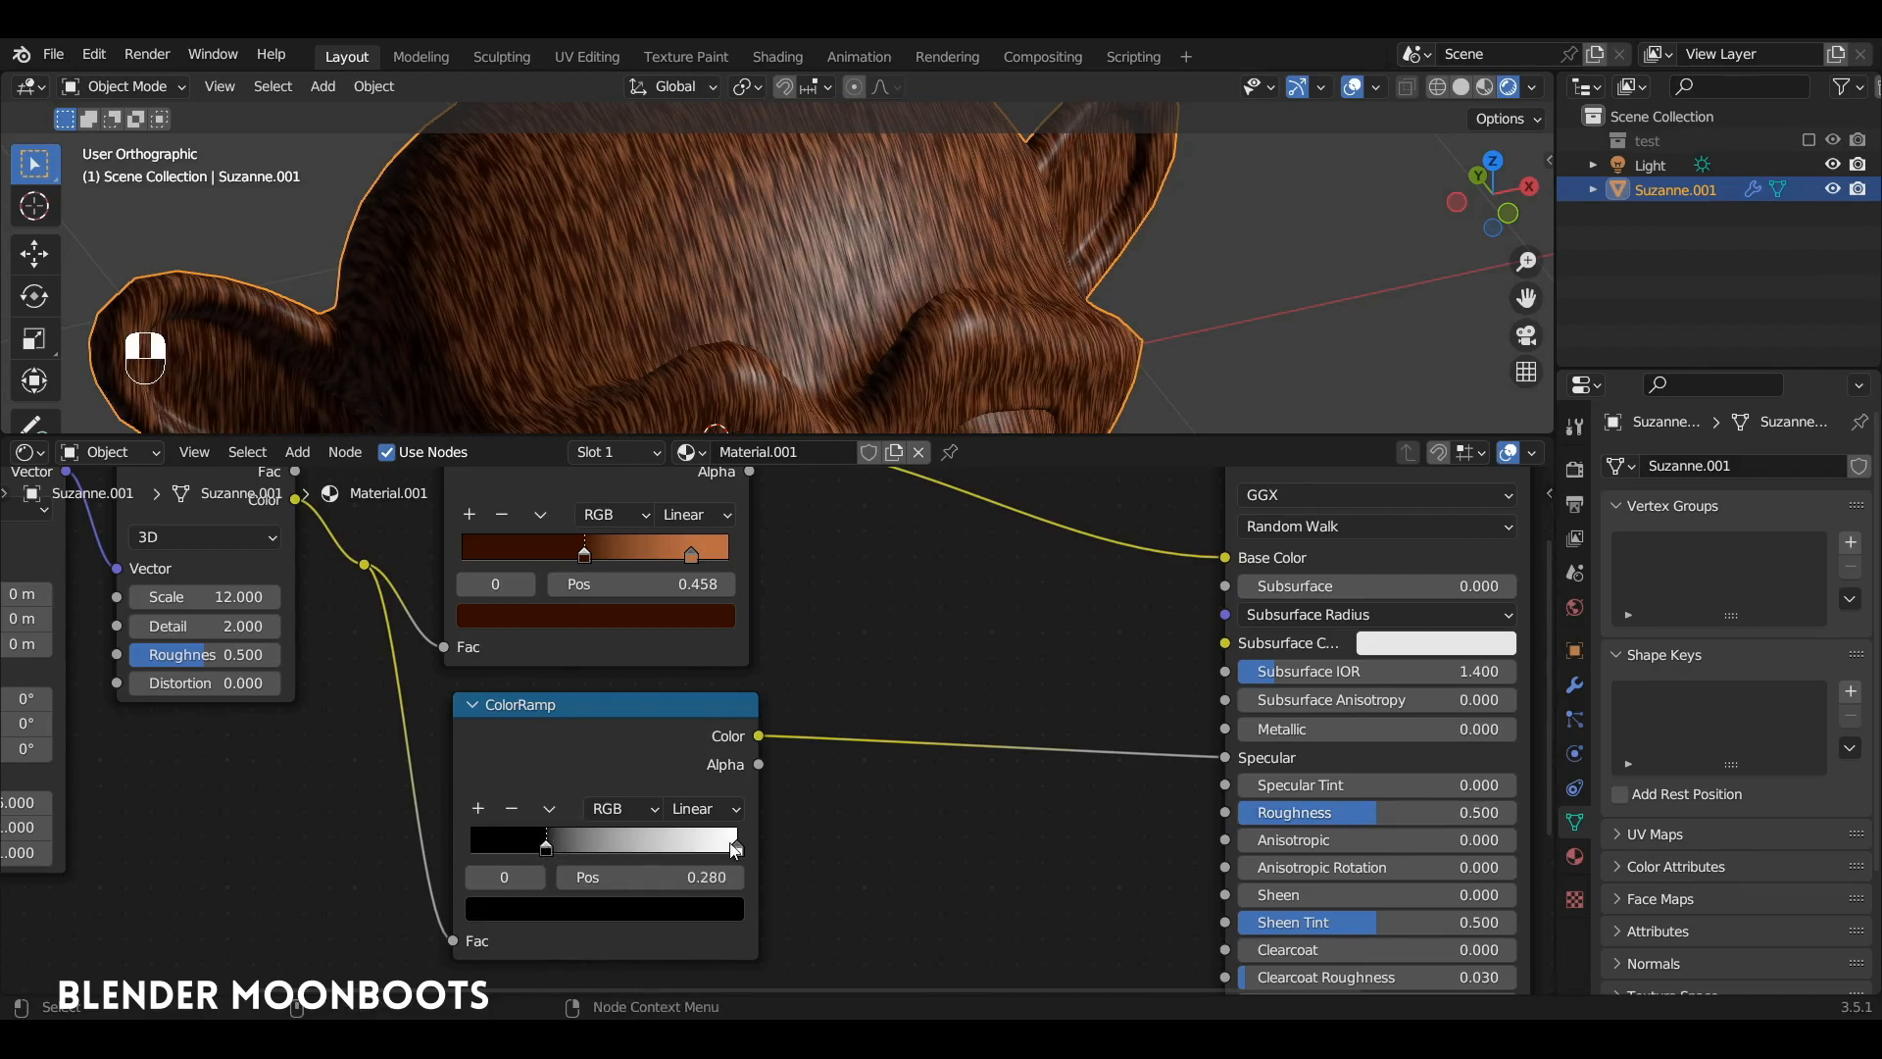
{"action": "left_click_drag", "start_coordinate": [736, 850], "coordinate": [567, 851]}
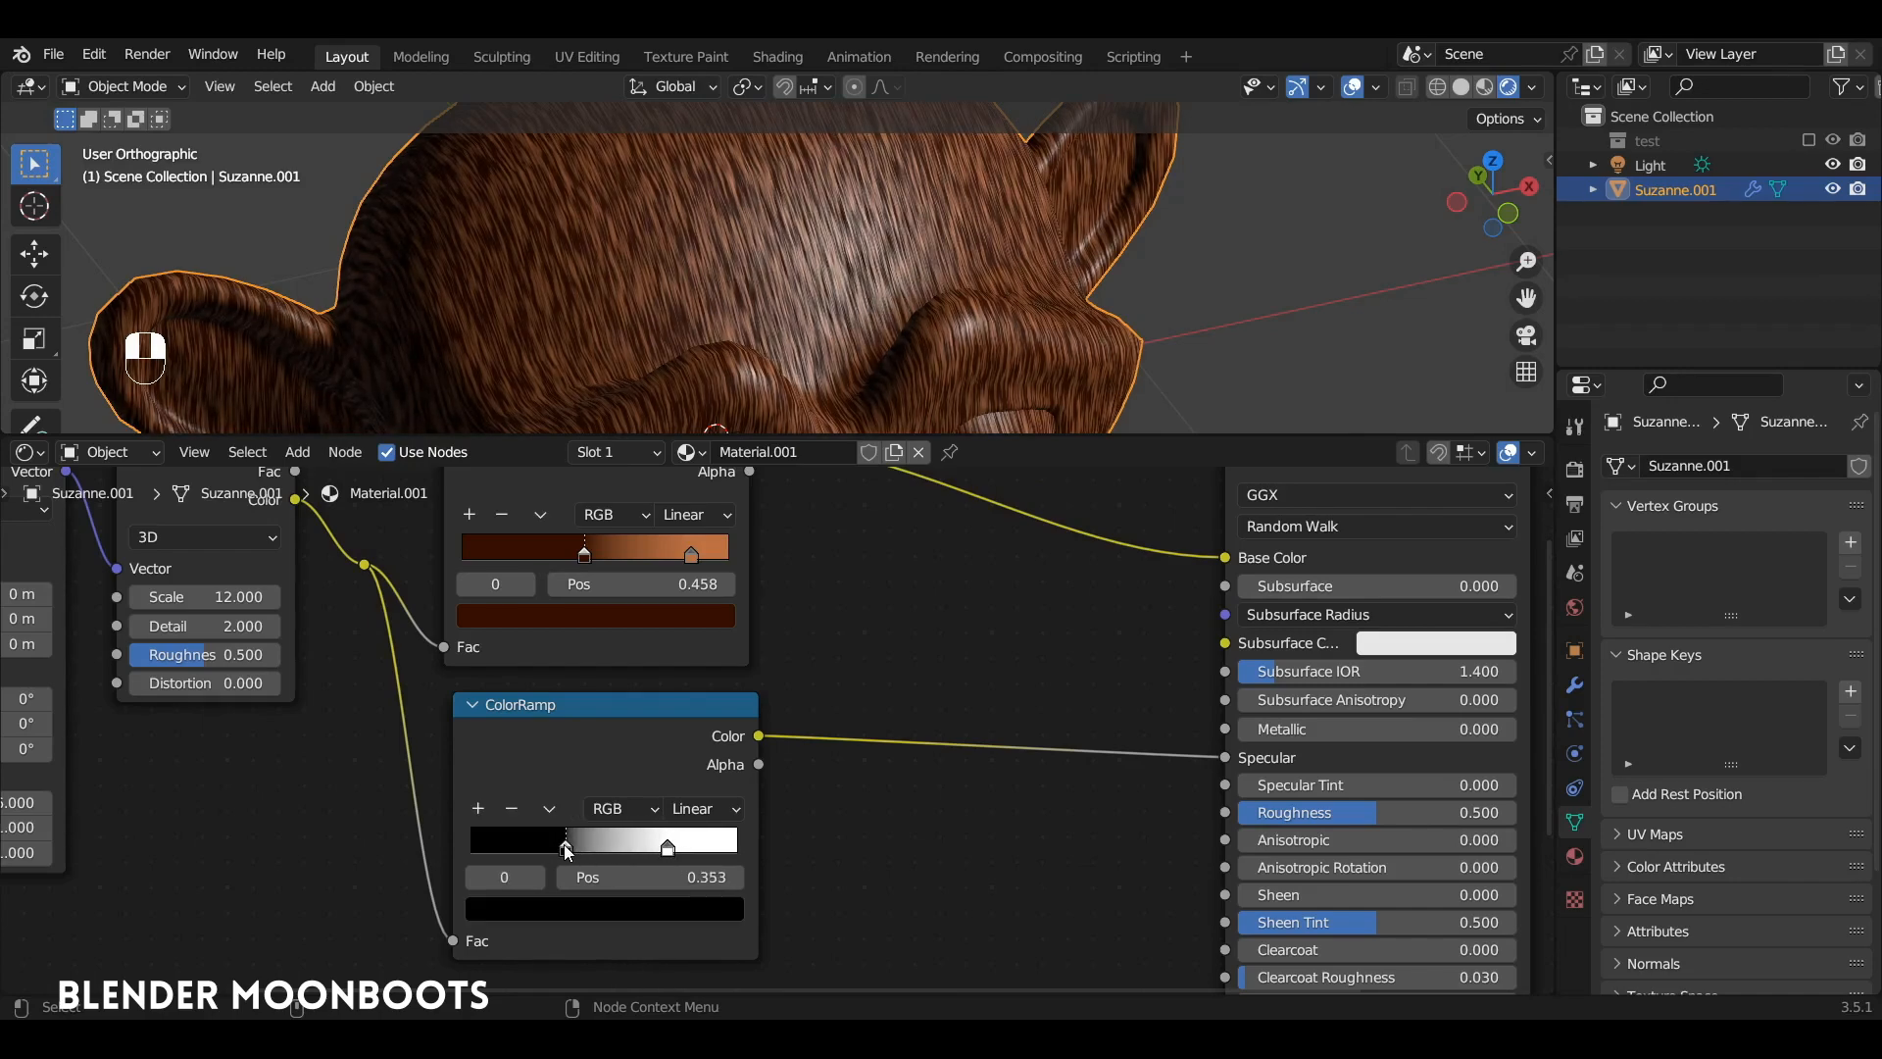
{"action": "mouse_move", "coordinate": [889, 356]}
{"action": "left_mouse_down", "text": "alt"}
{"action": "mouse_move", "coordinate": [734, 308]}
{"action": "mouse_move", "coordinate": [874, 304]}
{"action": "mouse_move", "coordinate": [896, 347]}
{"action": "mouse_move", "coordinate": [853, 345]}
{"action": "left_mouse_up", "text": "alt"}
{"action": "left_click_drag", "start_coordinate": [668, 847], "coordinate": [654, 847]}
Darken the white stop of the Specular ColorRamp slightly to an off-white.
{"action": "left_click", "coordinate": [637, 909]}
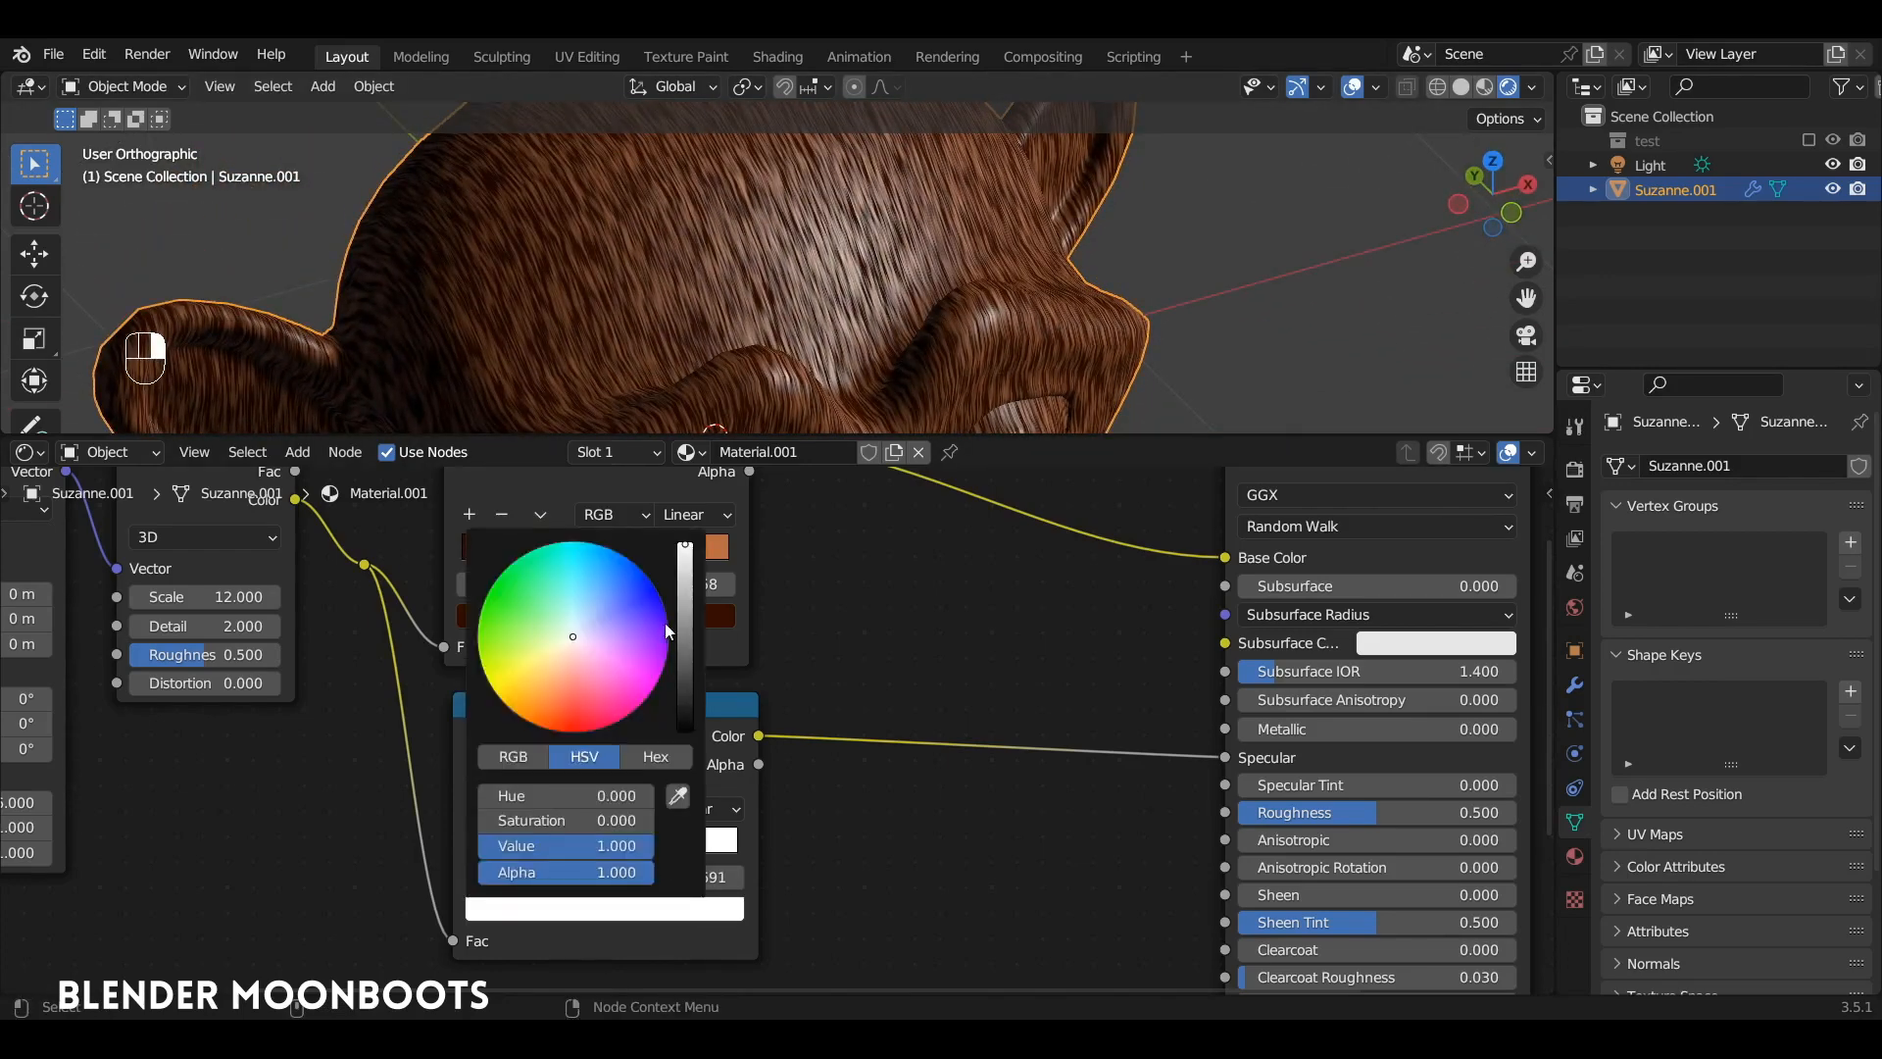
{"action": "left_click_drag", "start_coordinate": [683, 622], "coordinate": [696, 526]}
{"action": "left_click_drag", "start_coordinate": [694, 572], "coordinate": [687, 555]}
Move the Specular ColorRamp's black stop to position 0.455 and lighten its color to a medium gray.
{"action": "left_click_drag", "start_coordinate": [586, 829], "coordinate": [597, 849]}
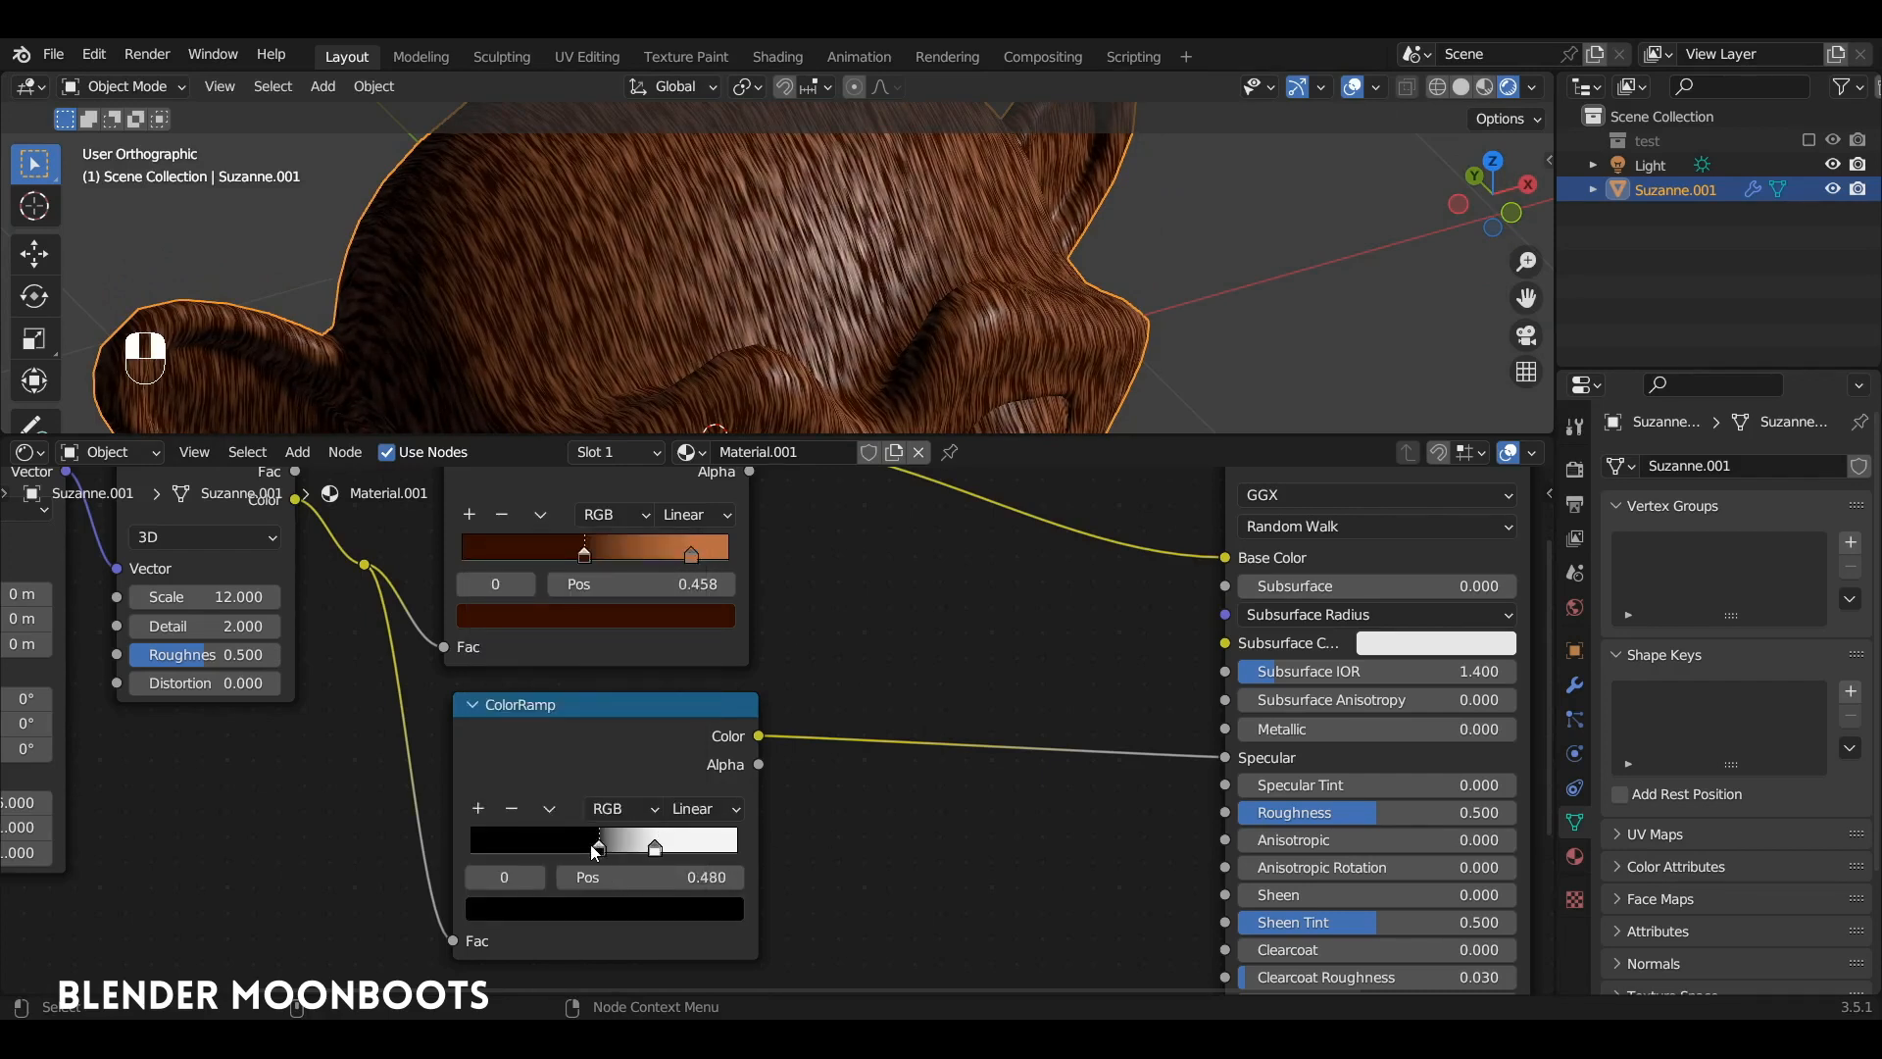
{"action": "left_click", "coordinate": [598, 912]}
{"action": "left_click_drag", "start_coordinate": [686, 720], "coordinate": [690, 656]}
{"action": "mouse_move", "coordinate": [962, 351]}
{"action": "middle_mouse_down", "text": "alt"}
{"action": "mouse_move", "coordinate": [960, 309]}
{"action": "mouse_move", "coordinate": [927, 361]}
{"action": "mouse_move", "coordinate": [974, 328]}
{"action": "mouse_move", "coordinate": [963, 316]}
{"action": "mouse_move", "coordinate": [943, 401]}
{"action": "mouse_move", "coordinate": [892, 398]}
{"action": "mouse_move", "coordinate": [878, 353]}
{"action": "mouse_move", "coordinate": [873, 404]}
{"action": "middle_mouse_up", "text": "alt"}
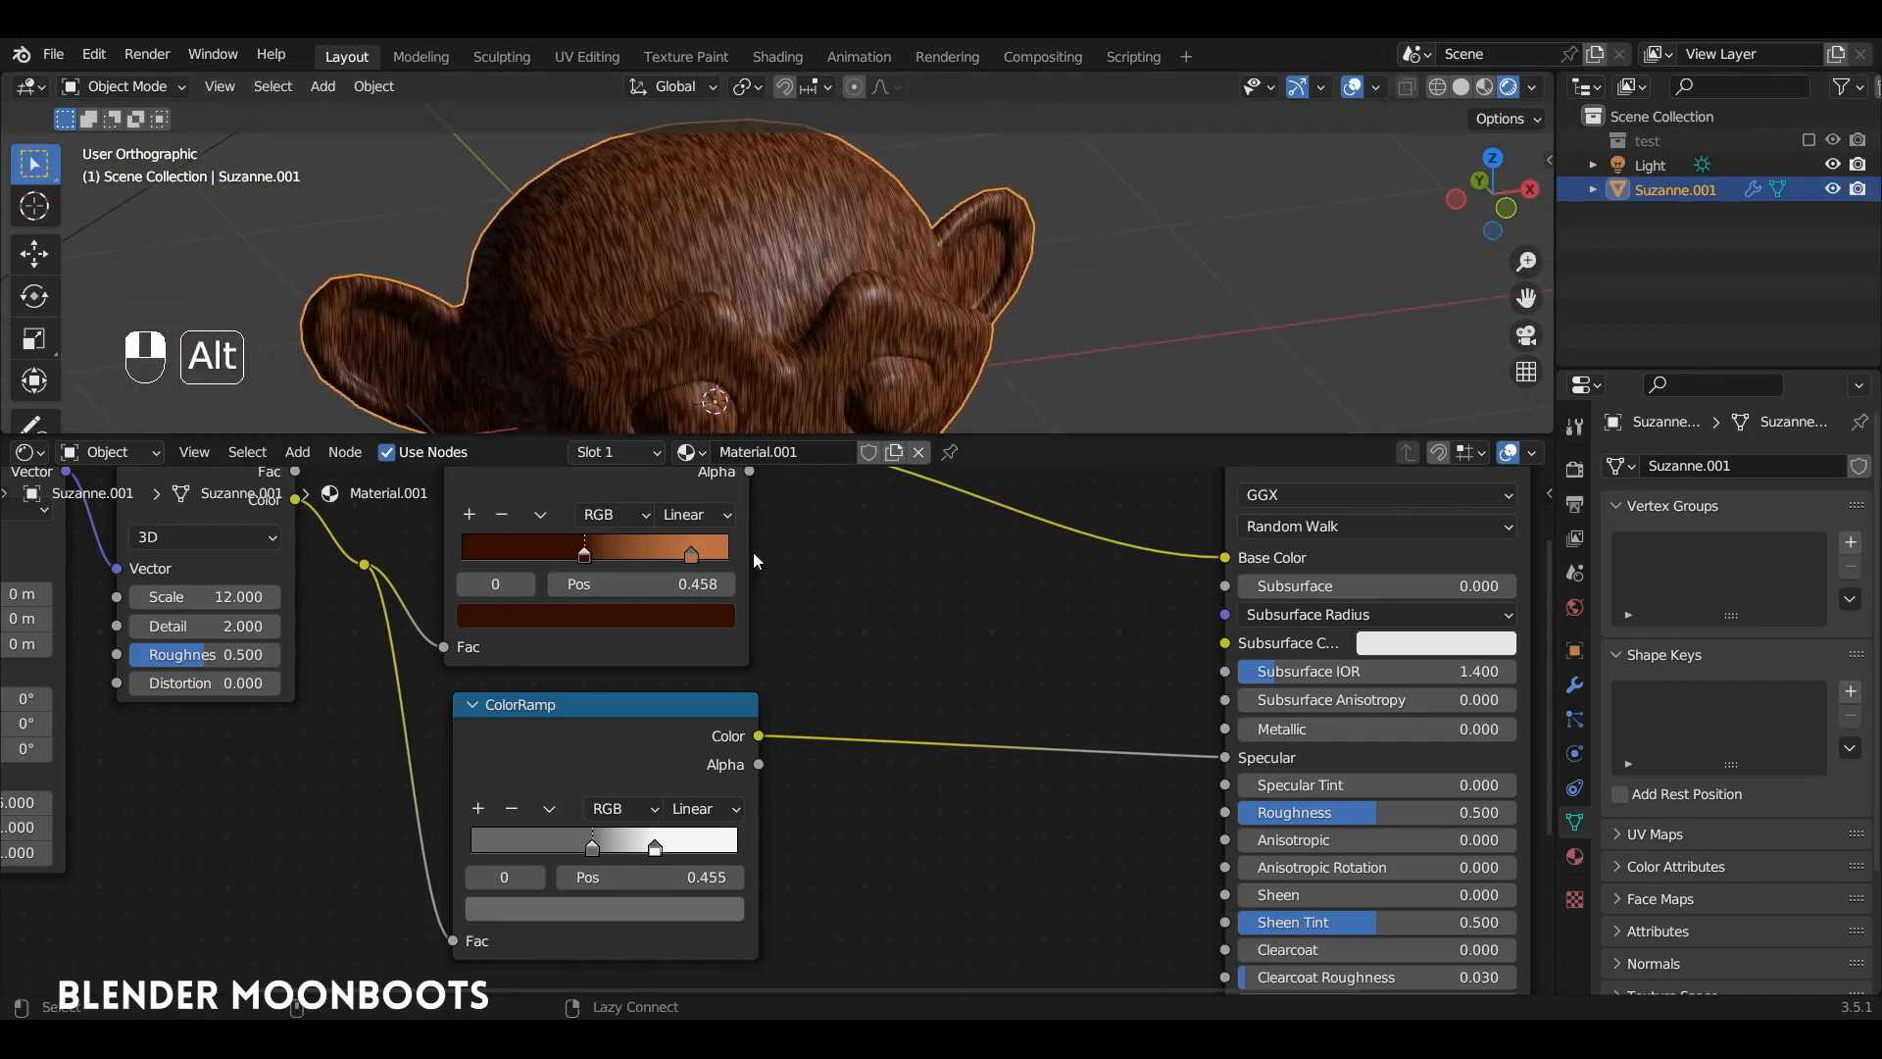
Move the Base Color ColorRamp's dark stop to position 0.393 and its orange stop to 0.811.
{"action": "left_click_drag", "start_coordinate": [585, 553], "coordinate": [553, 554]}
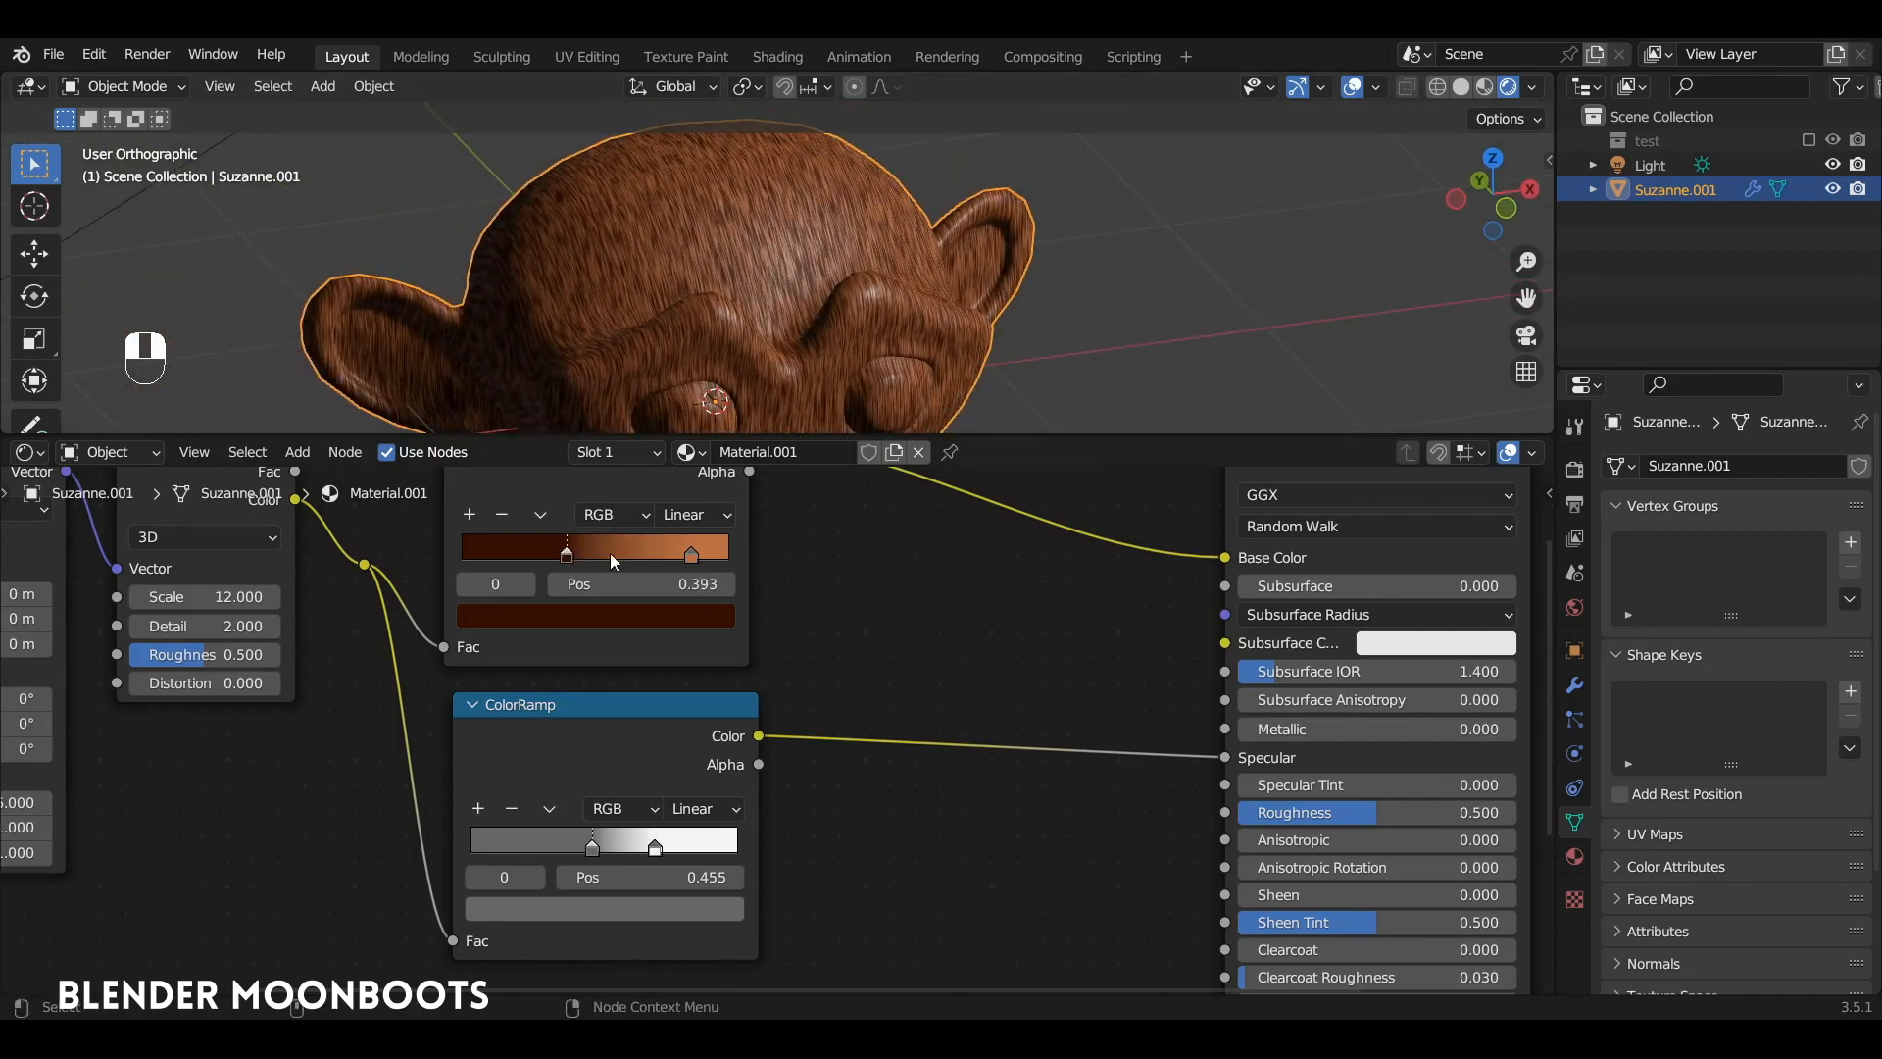
{"action": "left_click", "coordinate": [684, 555]}
{"action": "left_click_drag", "start_coordinate": [671, 558], "coordinate": [678, 556]}
Examine the streaks and highlights on Suzanne's forehead and brows up close and from further away.
{"action": "scroll", "coordinate": [843, 376], "scroll_direction": "up", "scroll_amount": 3}
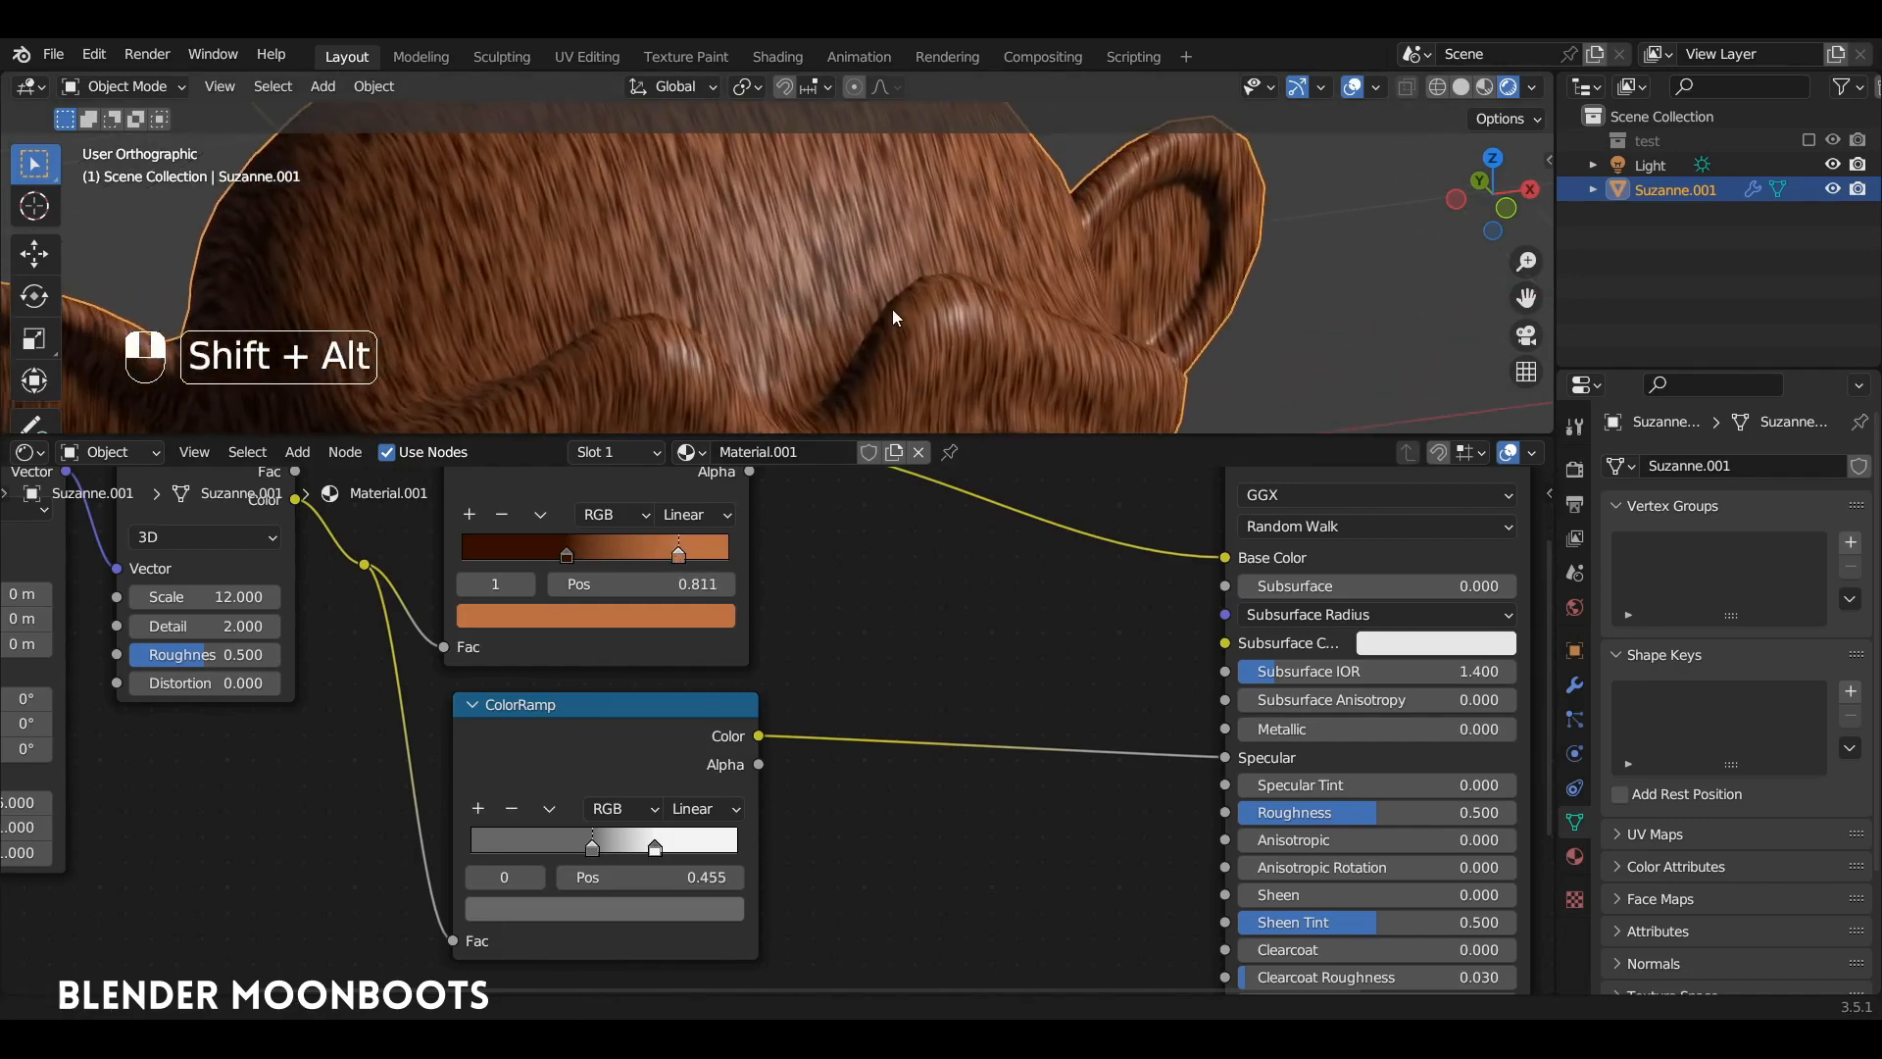
{"action": "middle_click_drag", "start_coordinate": [892, 308], "coordinate": [854, 374], "text": "alt"}
{"action": "scroll", "coordinate": [919, 347], "scroll_direction": "up", "scroll_amount": 3}
{"action": "scroll", "coordinate": [879, 278], "scroll_direction": "down", "scroll_amount": 5}
{"action": "scroll", "coordinate": [938, 349], "scroll_direction": "up", "scroll_amount": 5}
{"action": "scroll", "coordinate": [988, 329], "scroll_direction": "up", "scroll_amount": 2}
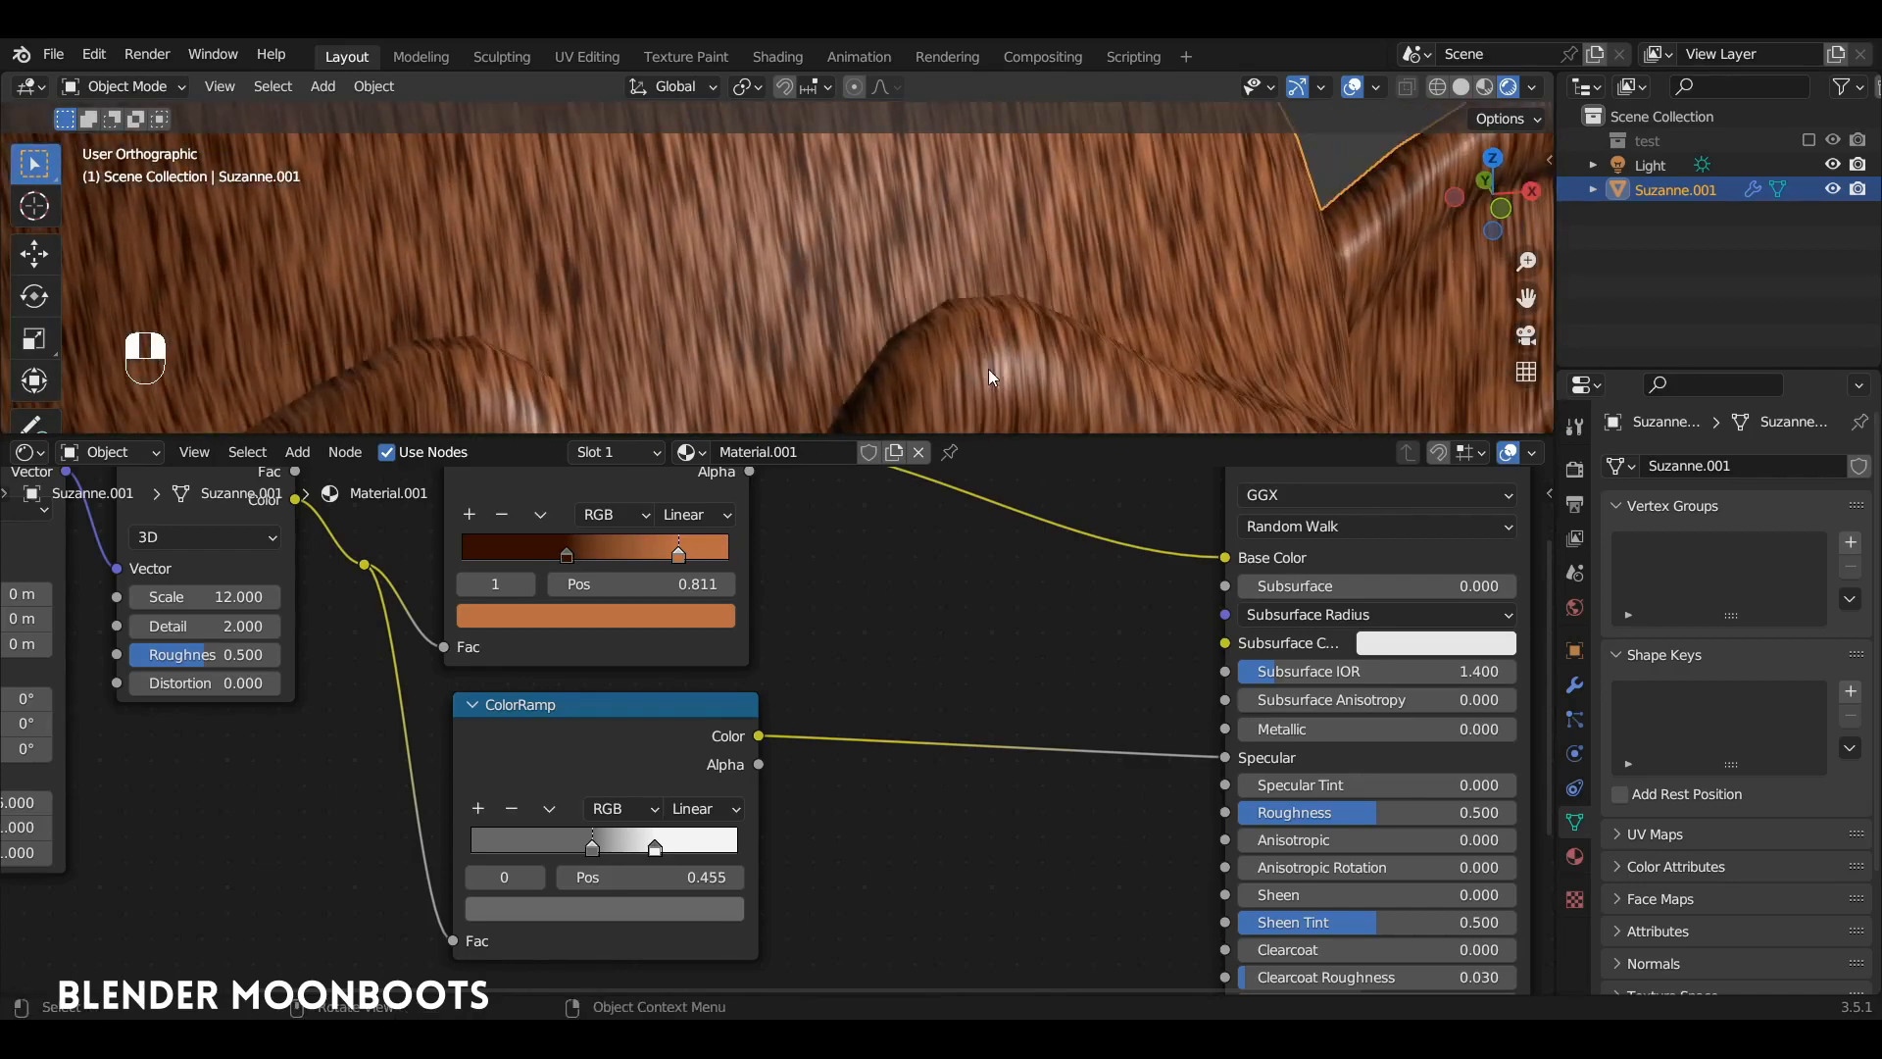
{"action": "scroll", "coordinate": [988, 368], "scroll_direction": "down", "scroll_amount": 3}
{"action": "middle_click_drag", "start_coordinate": [989, 369], "coordinate": [941, 392], "text": "alt+shift"}
Duplicate the Specular ColorRamp, place the copy below it, and link the noise reroute to the copy's Fac.
{"action": "middle_click_drag", "start_coordinate": [784, 490], "coordinate": [896, 497]}
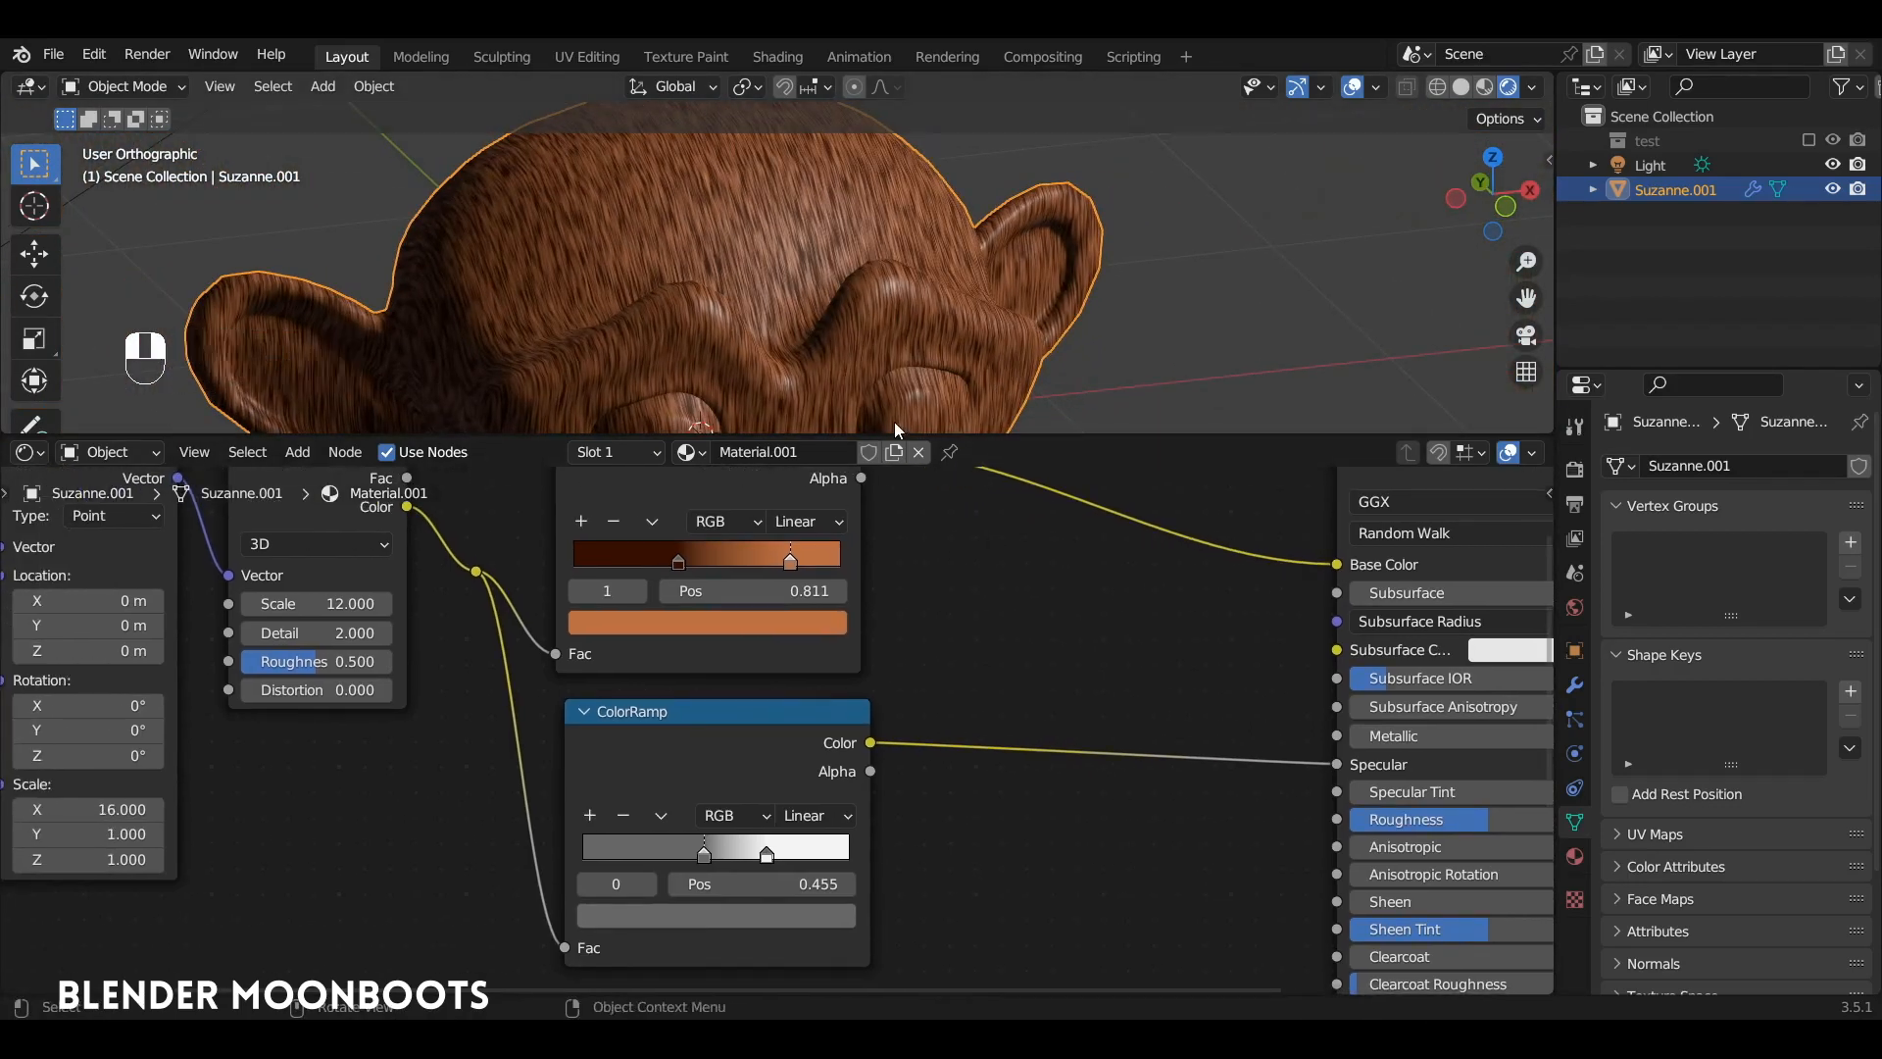
{"action": "left_click_drag", "start_coordinate": [895, 434], "coordinate": [895, 248]}
{"action": "left_click", "coordinate": [754, 623]}
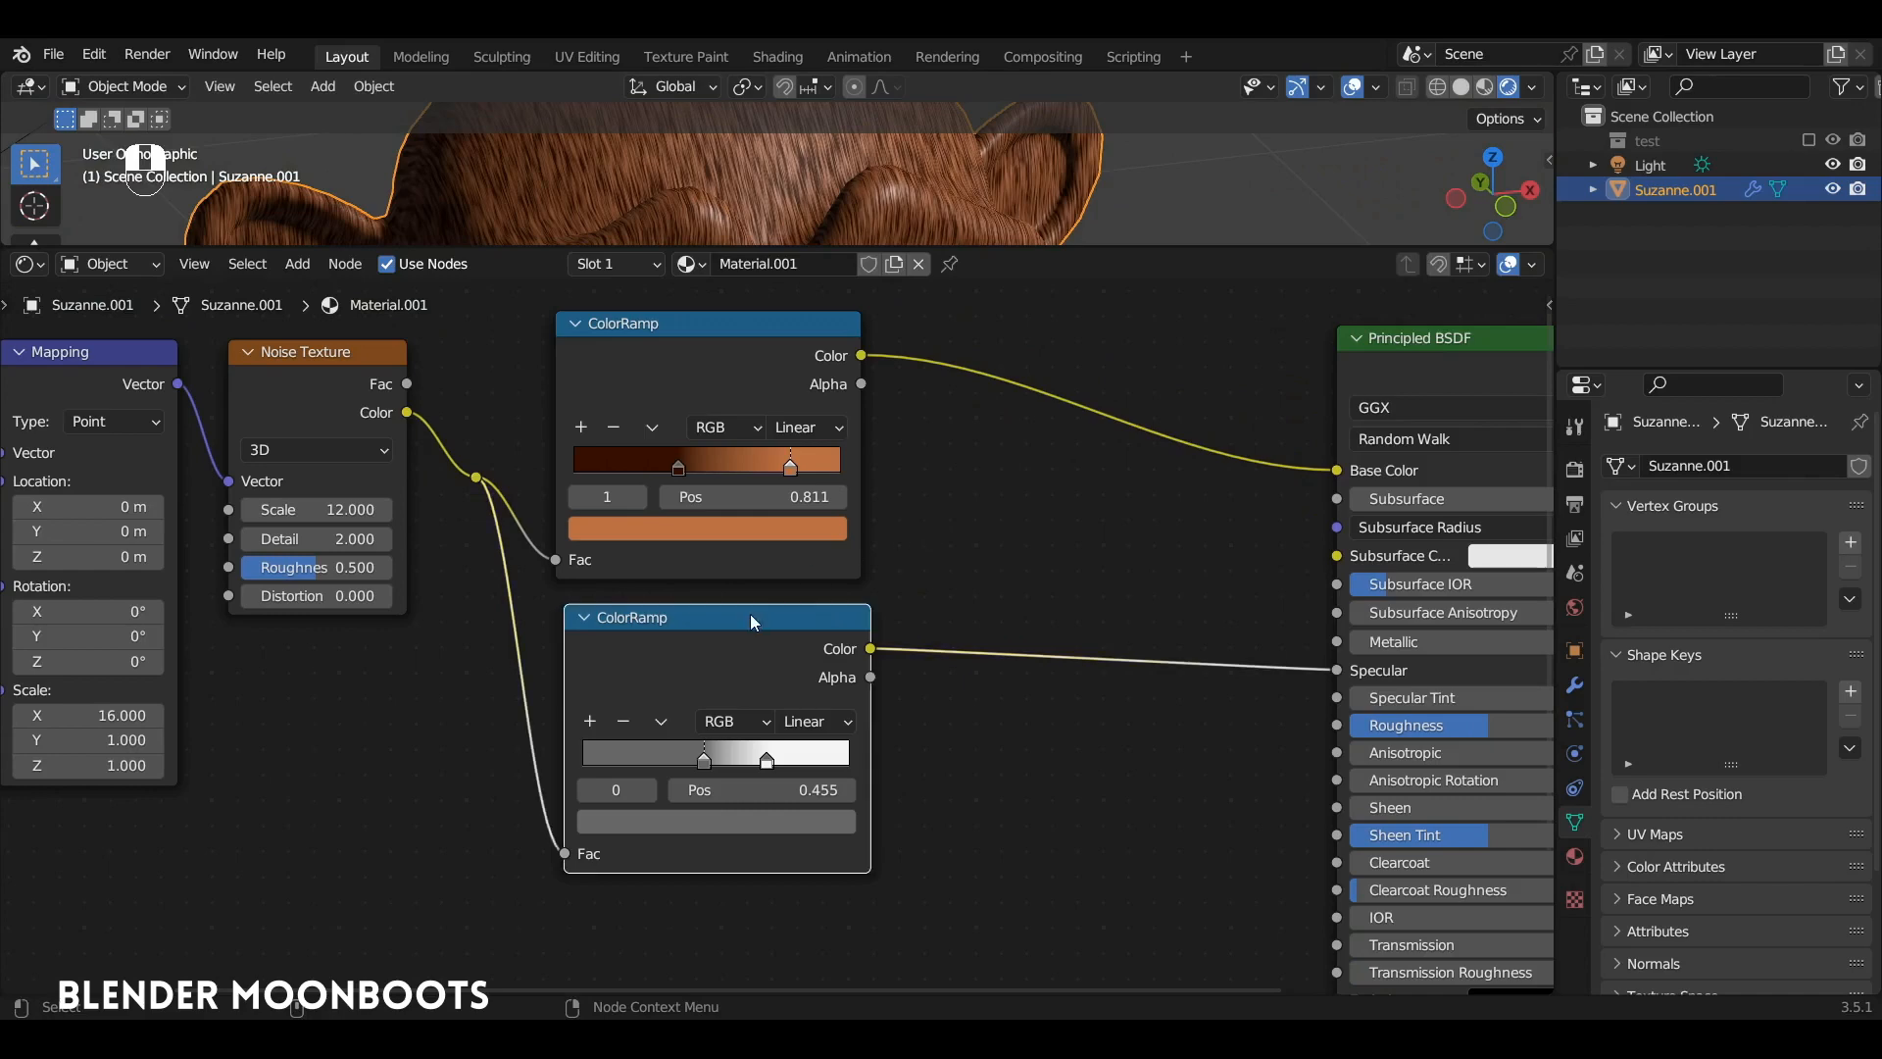
{"action": "key", "text": "shift+d"}
{"action": "left_click", "coordinate": [754, 932]}
{"action": "middle_click_drag", "start_coordinate": [533, 613], "coordinate": [681, 441]}
{"action": "left_click_drag", "start_coordinate": [627, 303], "coordinate": [737, 899]}
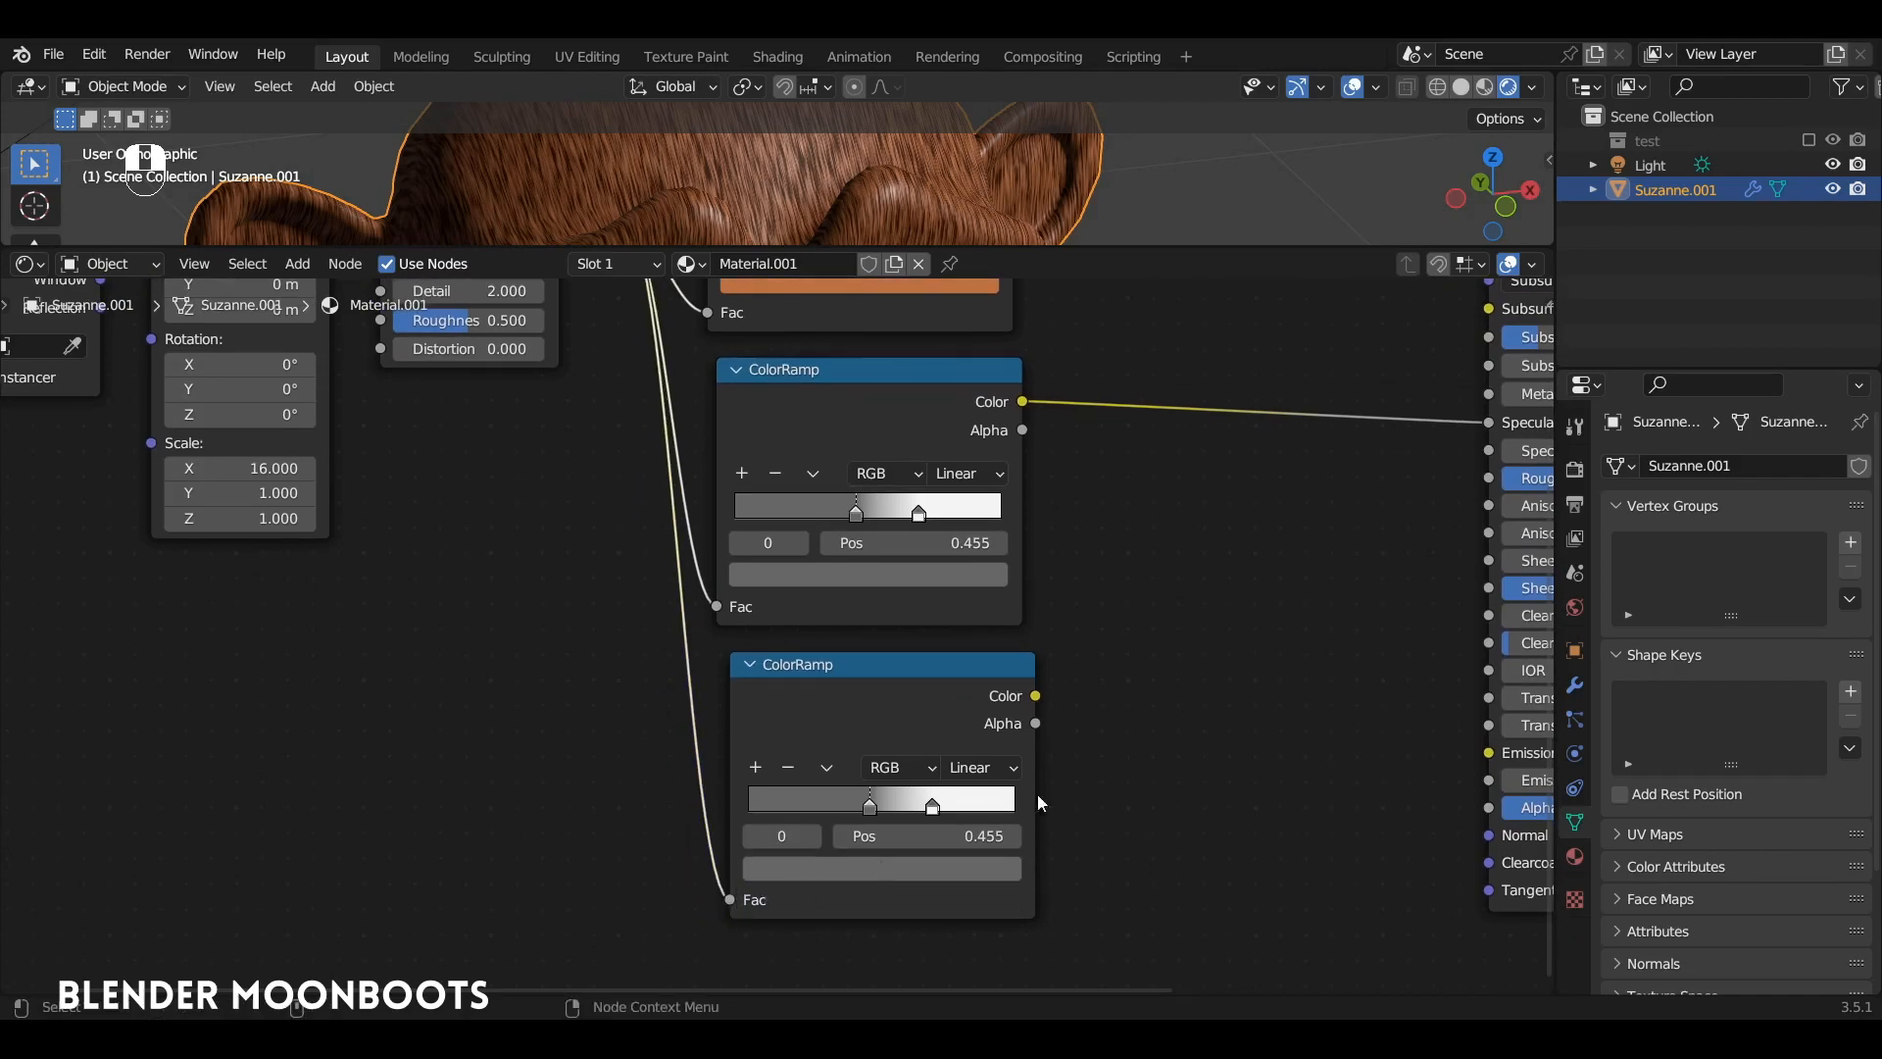
Add a Bump node, feed the third ColorRamp's Color into its Height, and connect its Normal to the Principled BSDF.
{"action": "middle_click_drag", "start_coordinate": [1037, 794], "coordinate": [698, 819]}
{"action": "key", "text": "shift+a"}
{"action": "mouse_move", "coordinate": [915, 706]}
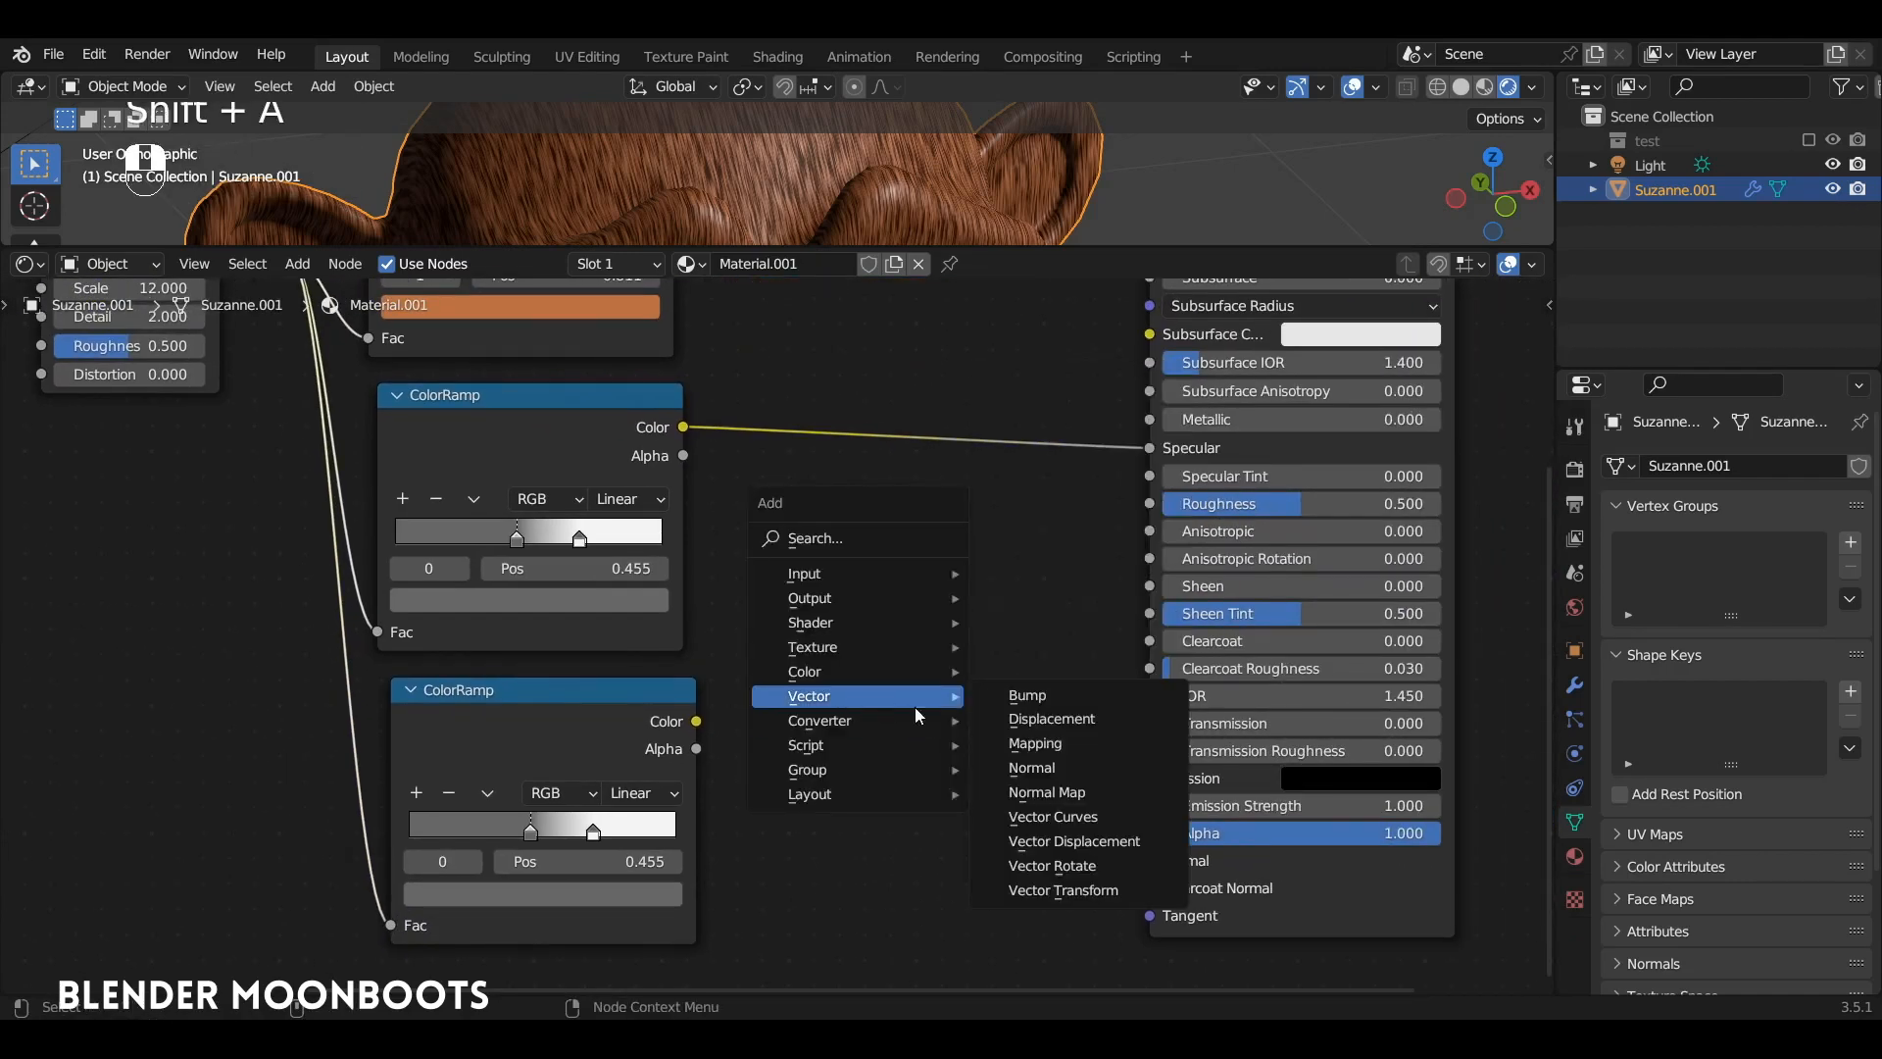
{"action": "left_click", "coordinate": [1009, 719]}
{"action": "left_click", "coordinate": [790, 677]}
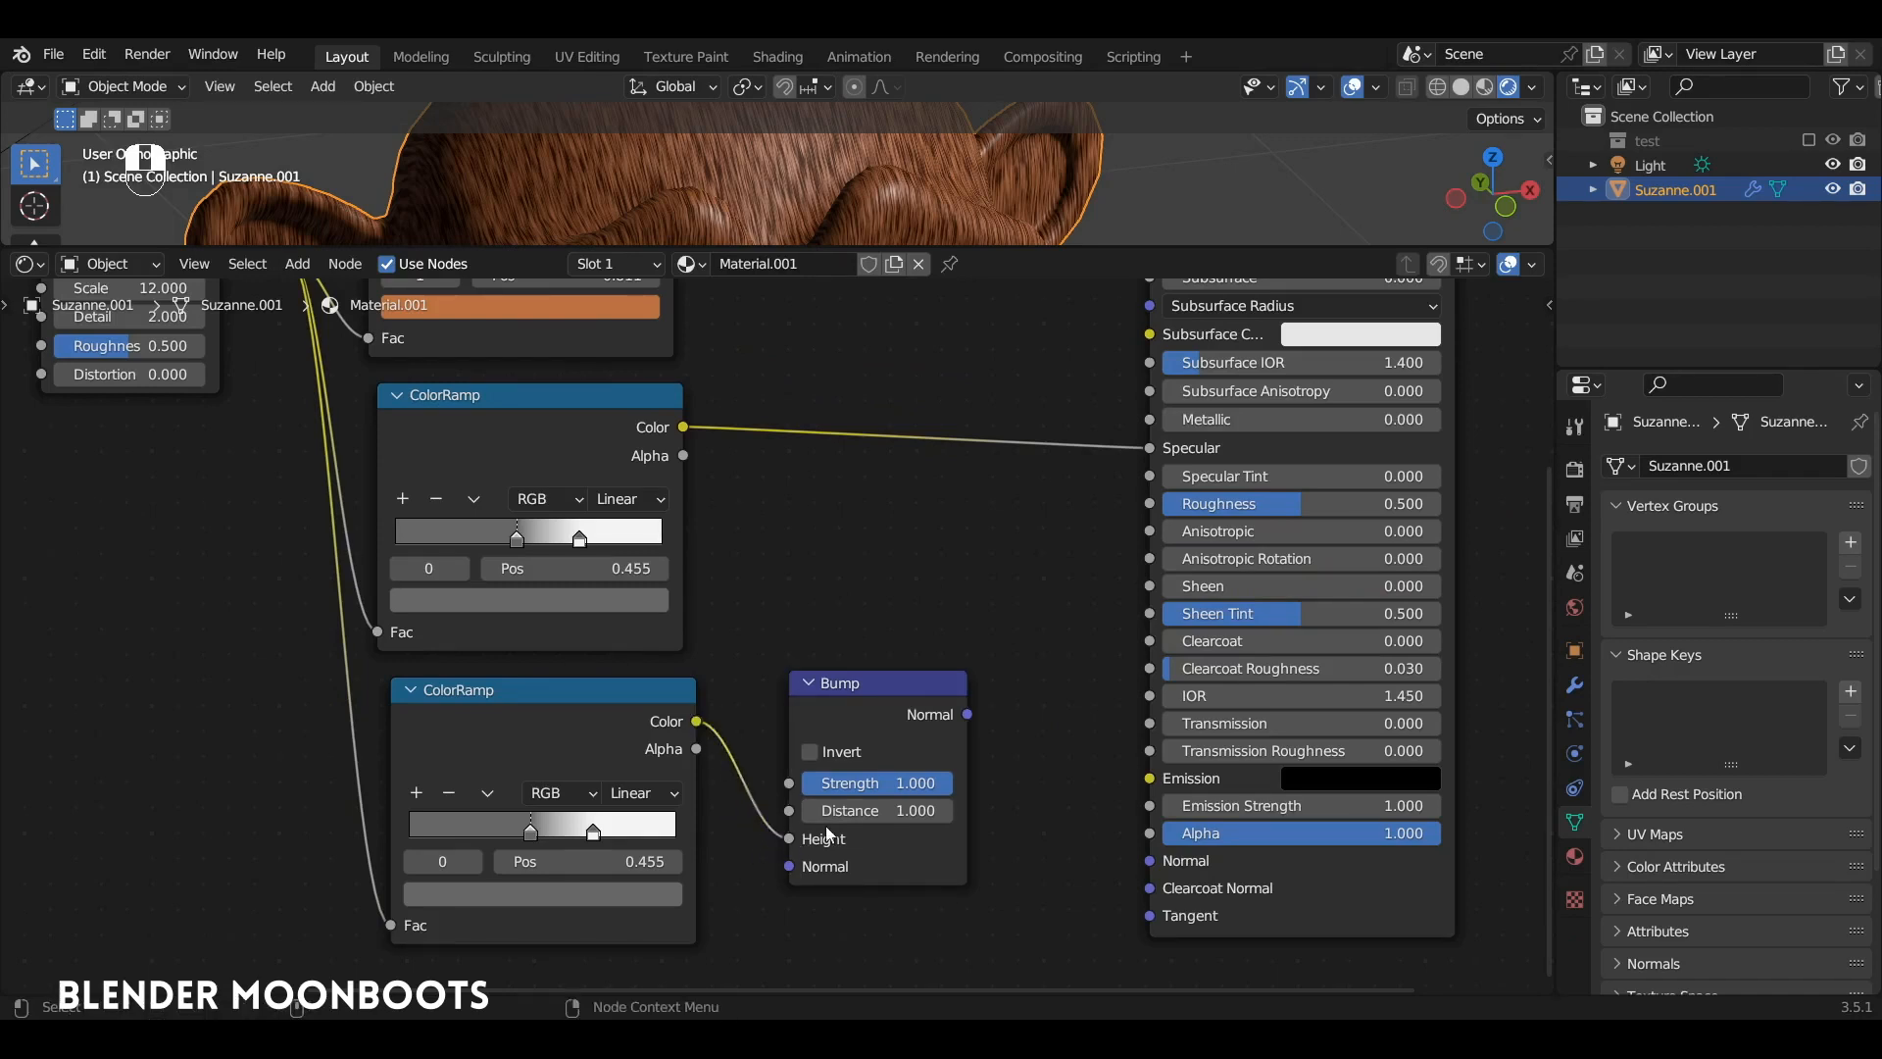
{"action": "left_click_drag", "start_coordinate": [966, 716], "coordinate": [1151, 860]}
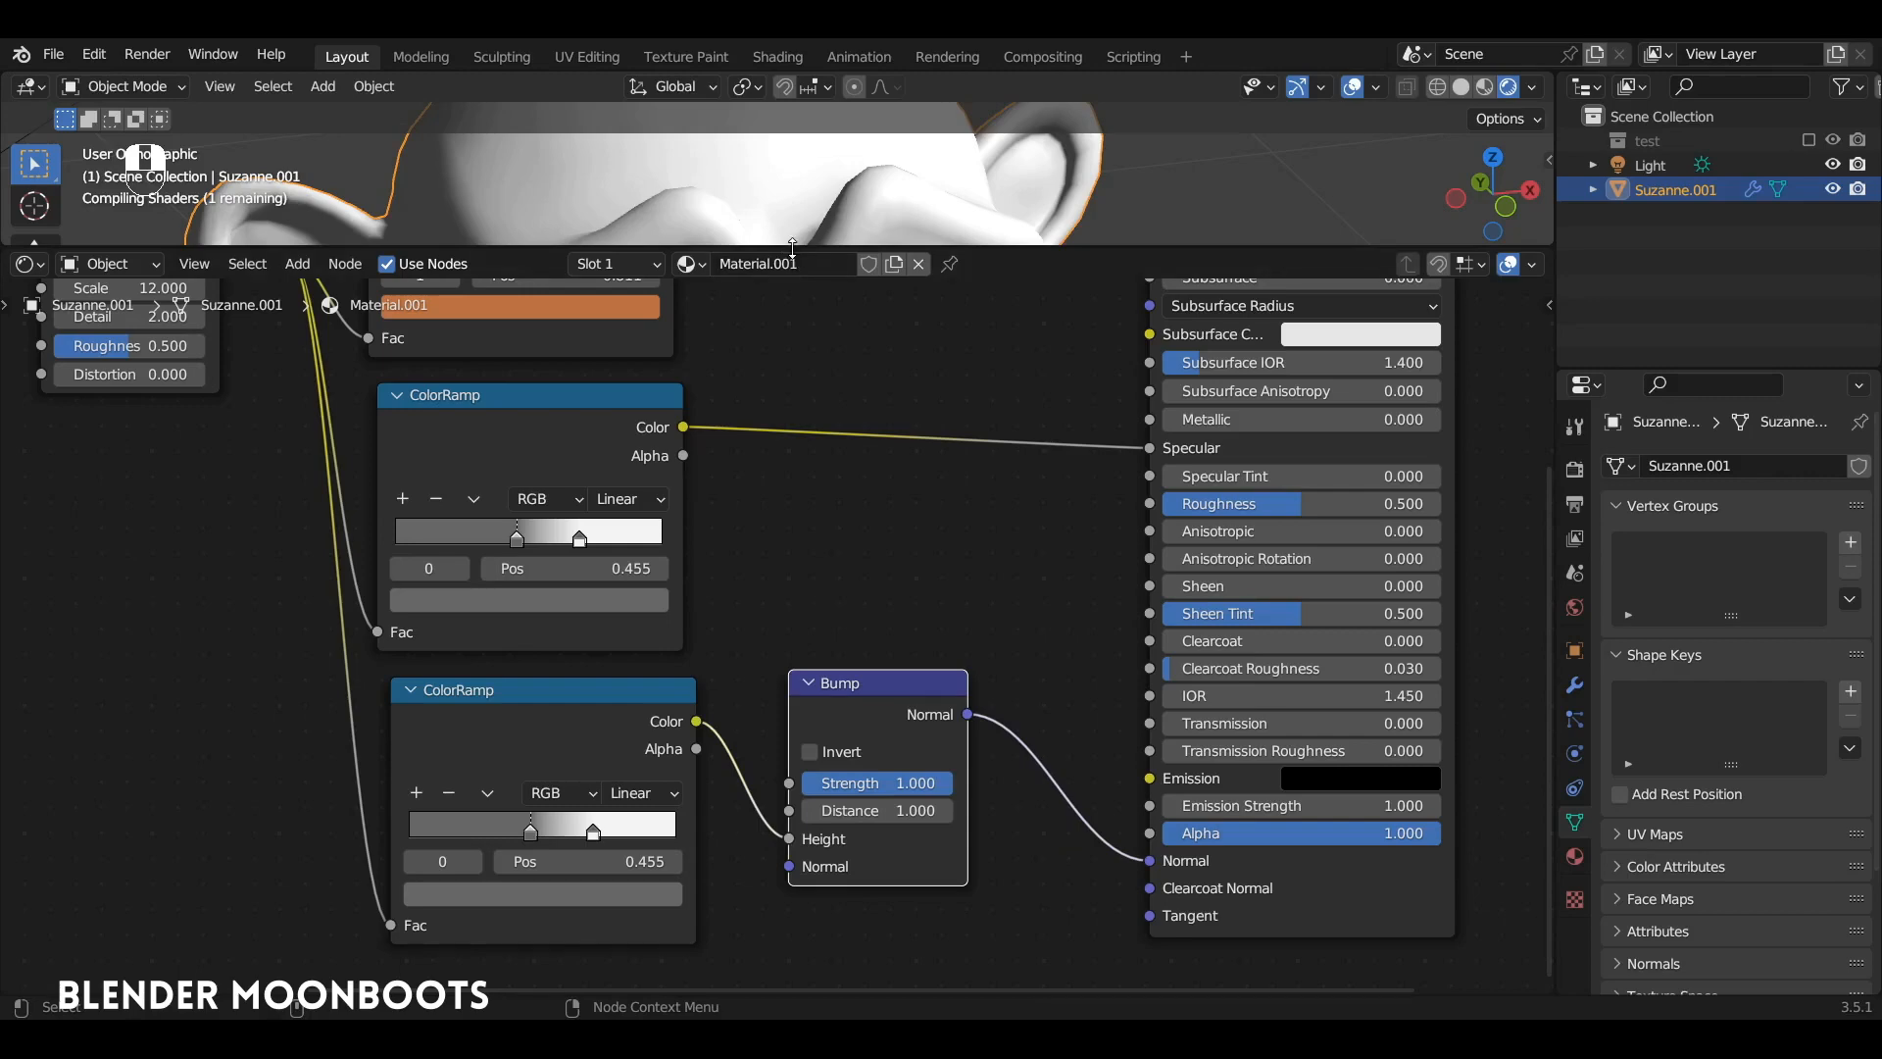
Enlarge the 3D viewport area and reduce the Bump node's strength to 0.240.
{"action": "left_click_drag", "start_coordinate": [792, 246], "coordinate": [756, 537]}
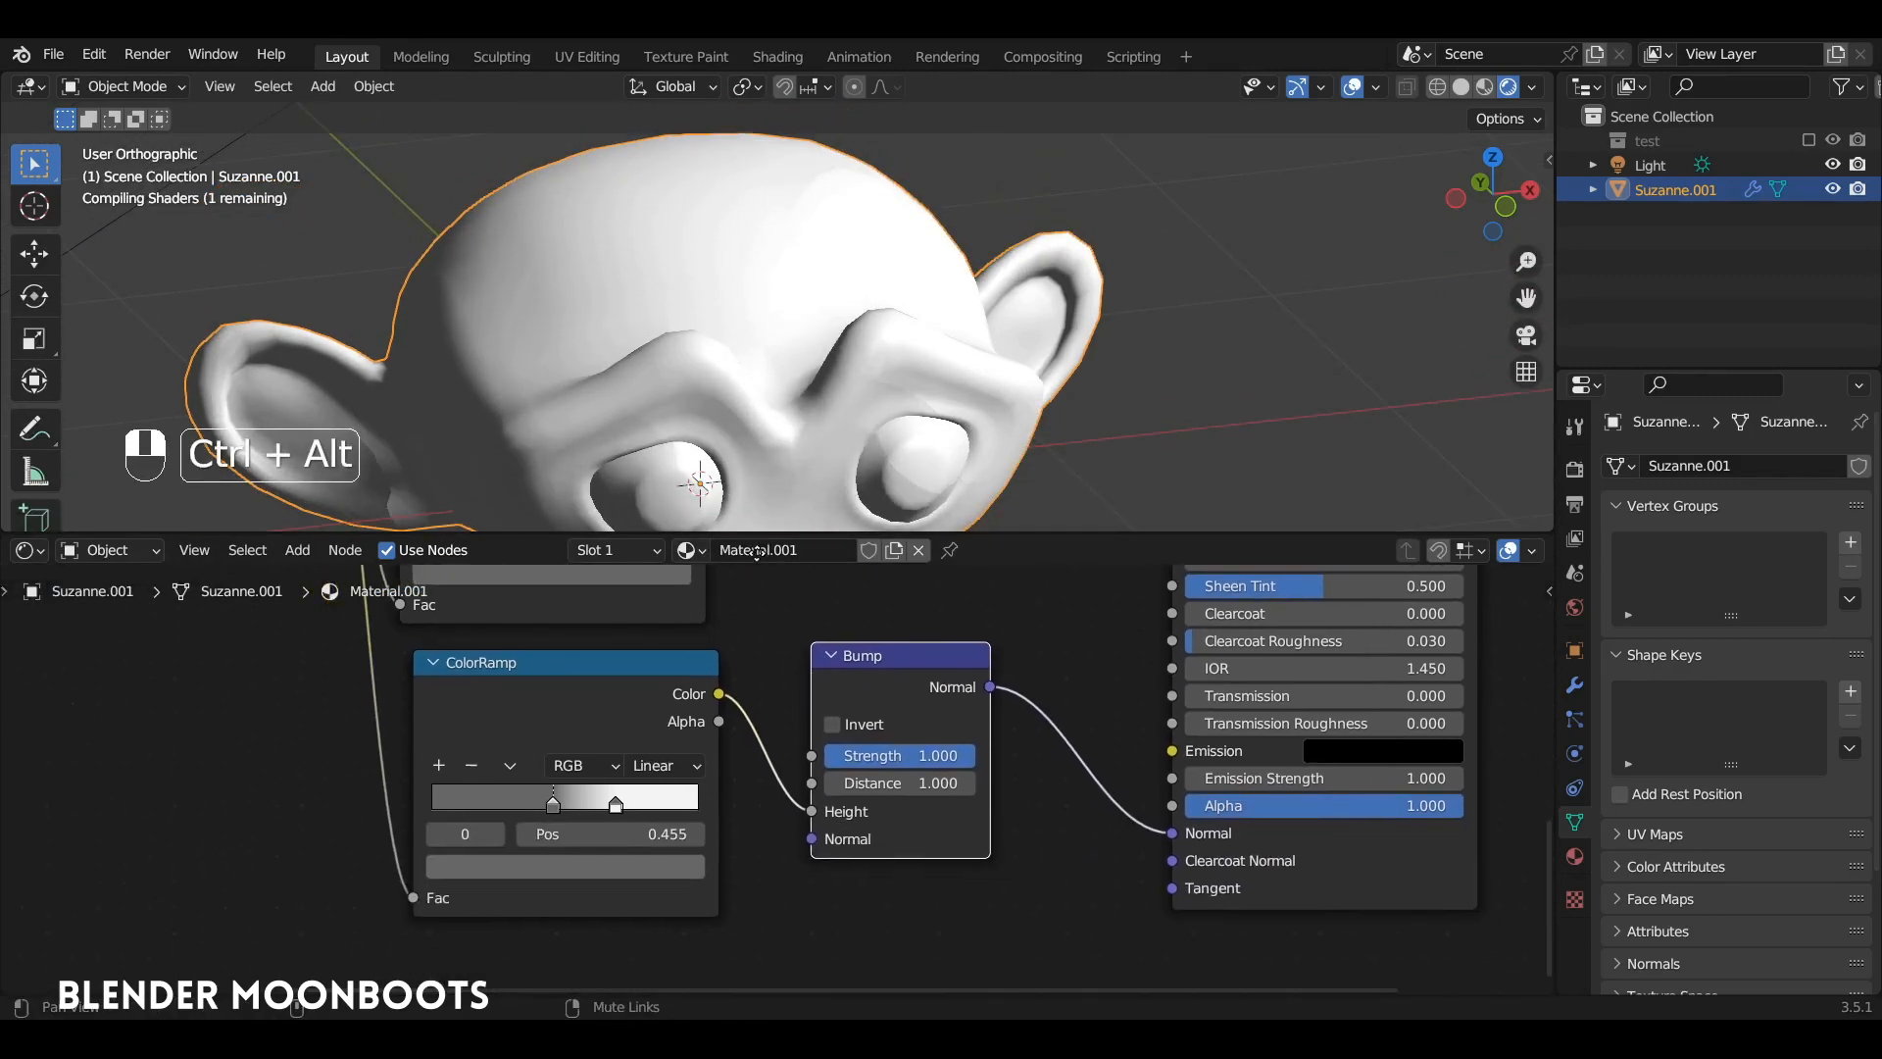
{"action": "scroll", "coordinate": [876, 400], "scroll_direction": "up", "scroll_amount": 6}
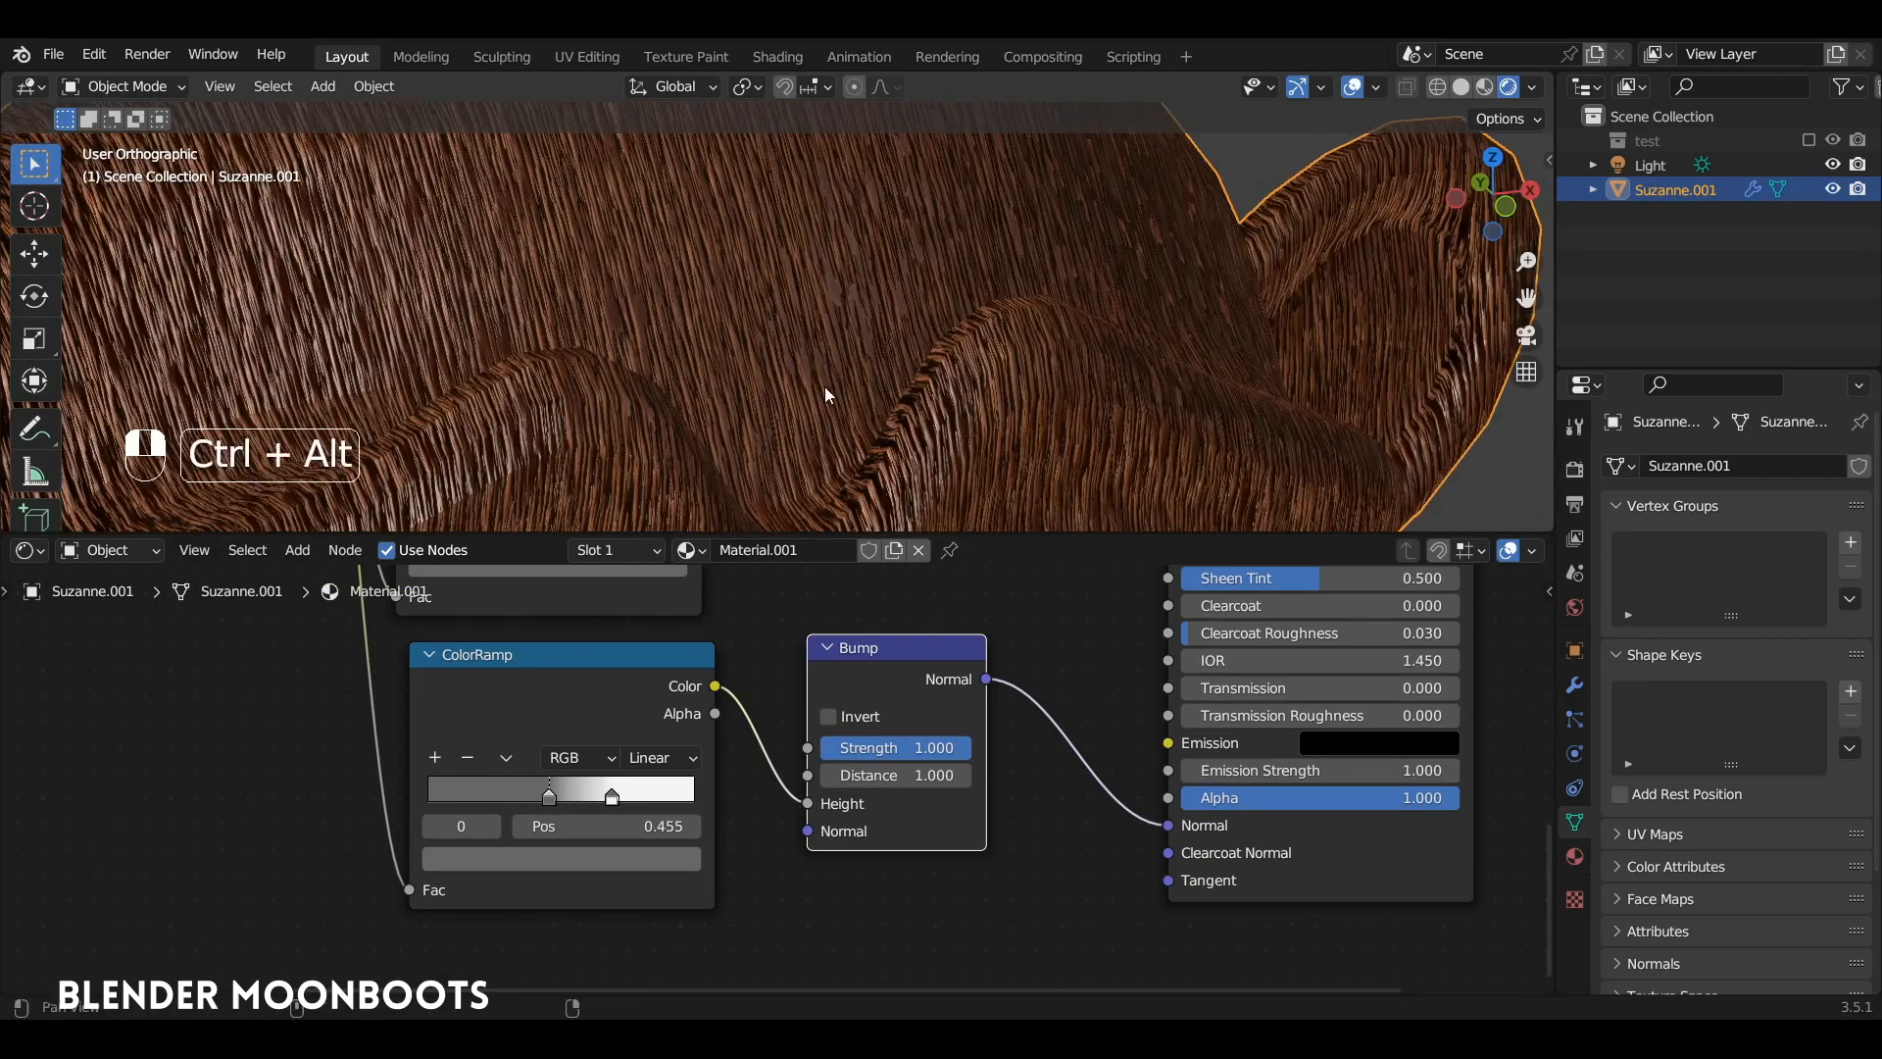
{"action": "middle_click_drag", "start_coordinate": [826, 387], "coordinate": [1023, 611], "text": "shift"}
{"action": "left_click_drag", "start_coordinate": [921, 760], "coordinate": [808, 763]}
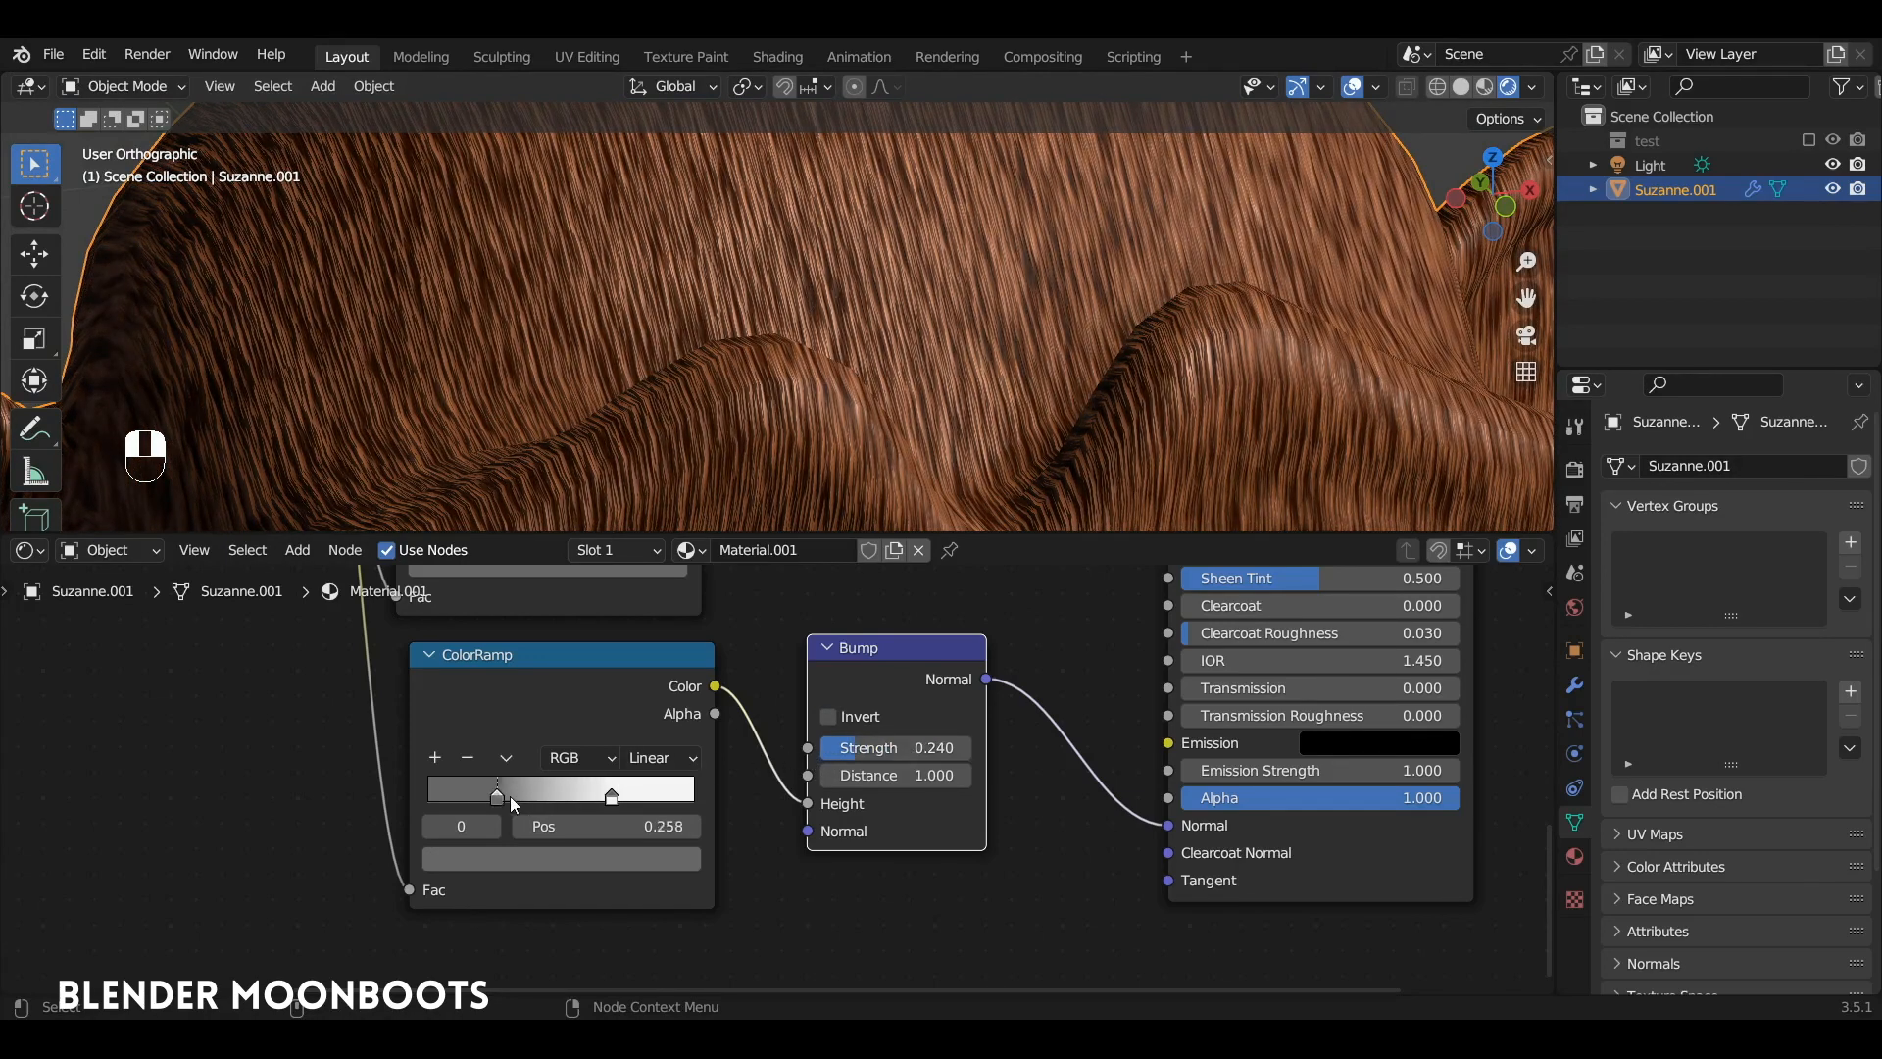
On the bump ColorRamp, move the dark stop to 0.487, darken its colour to near black, and shift the white stop towards the ramp's light end.
{"action": "left_click_drag", "start_coordinate": [612, 797], "coordinate": [689, 796]}
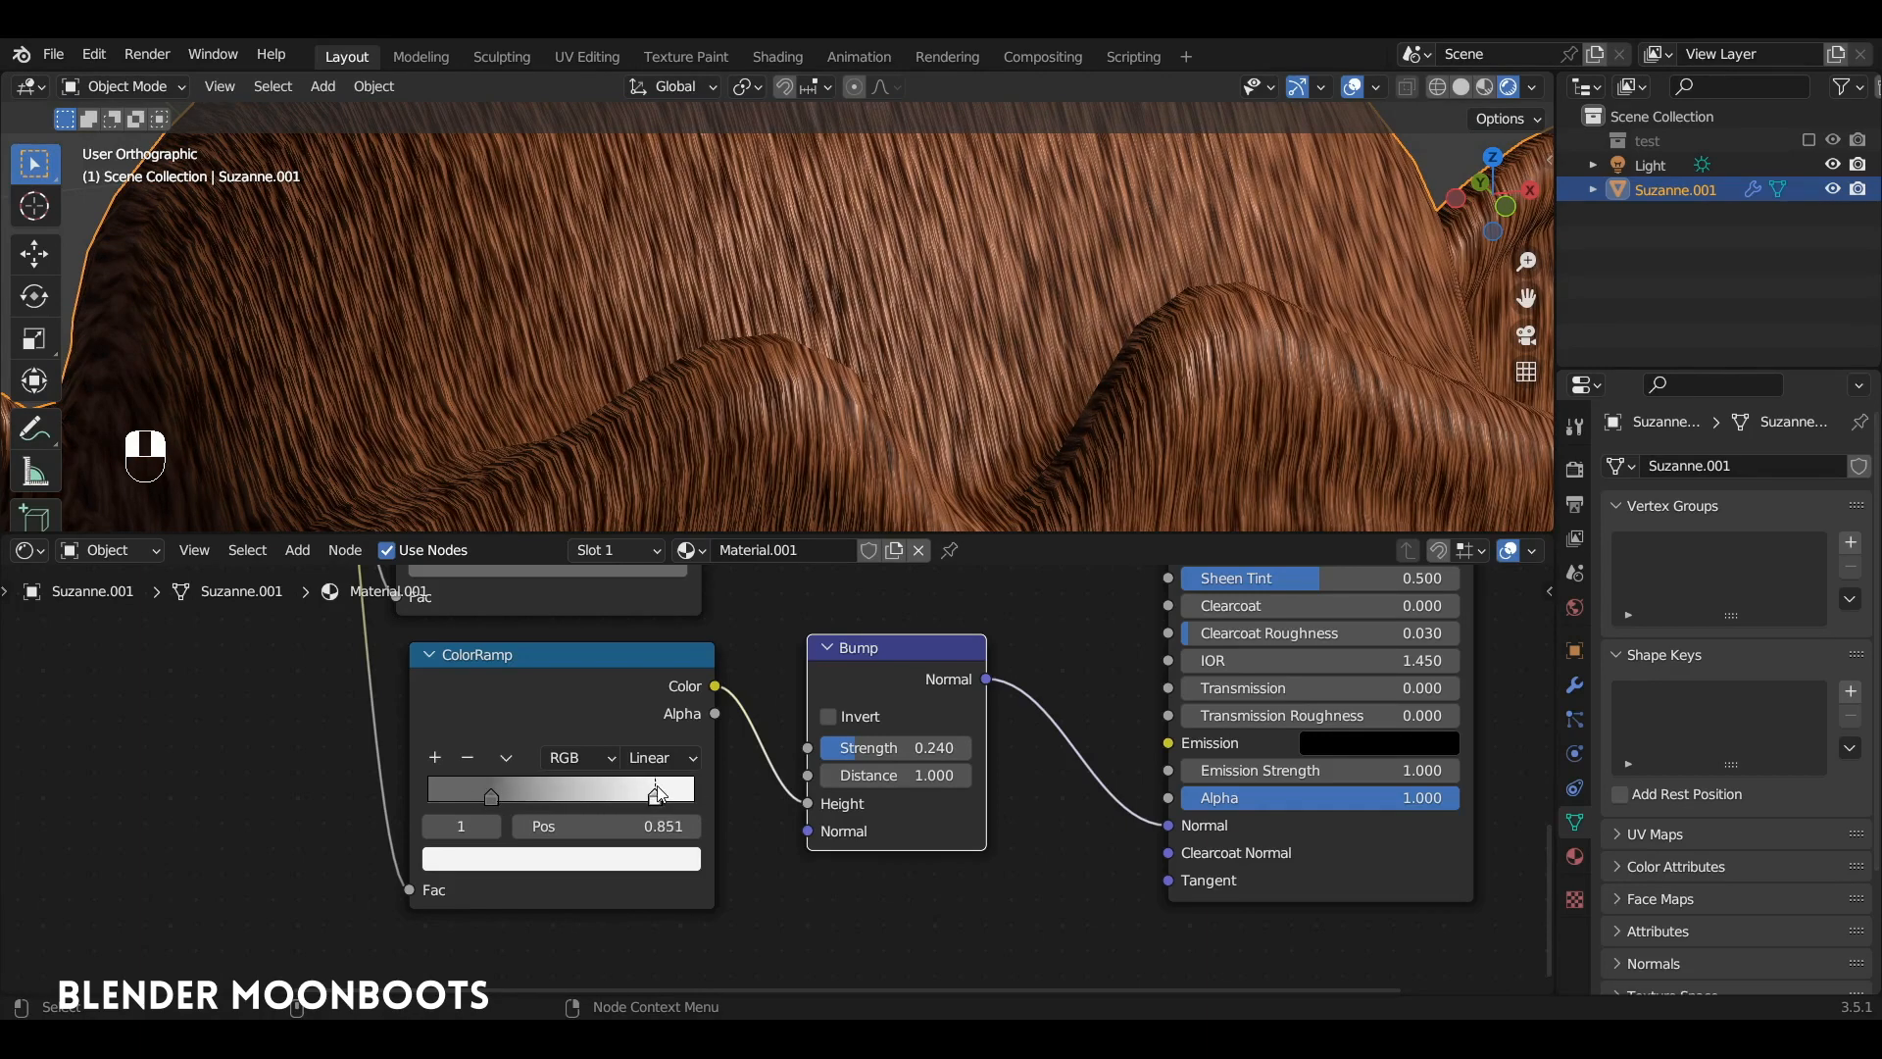
{"action": "mouse_move", "coordinate": [497, 792]}
{"action": "left_mouse_down"}
{"action": "mouse_move", "coordinate": [624, 790]}
{"action": "mouse_move", "coordinate": [531, 786]}
{"action": "mouse_move", "coordinate": [573, 793]}
{"action": "left_mouse_up"}
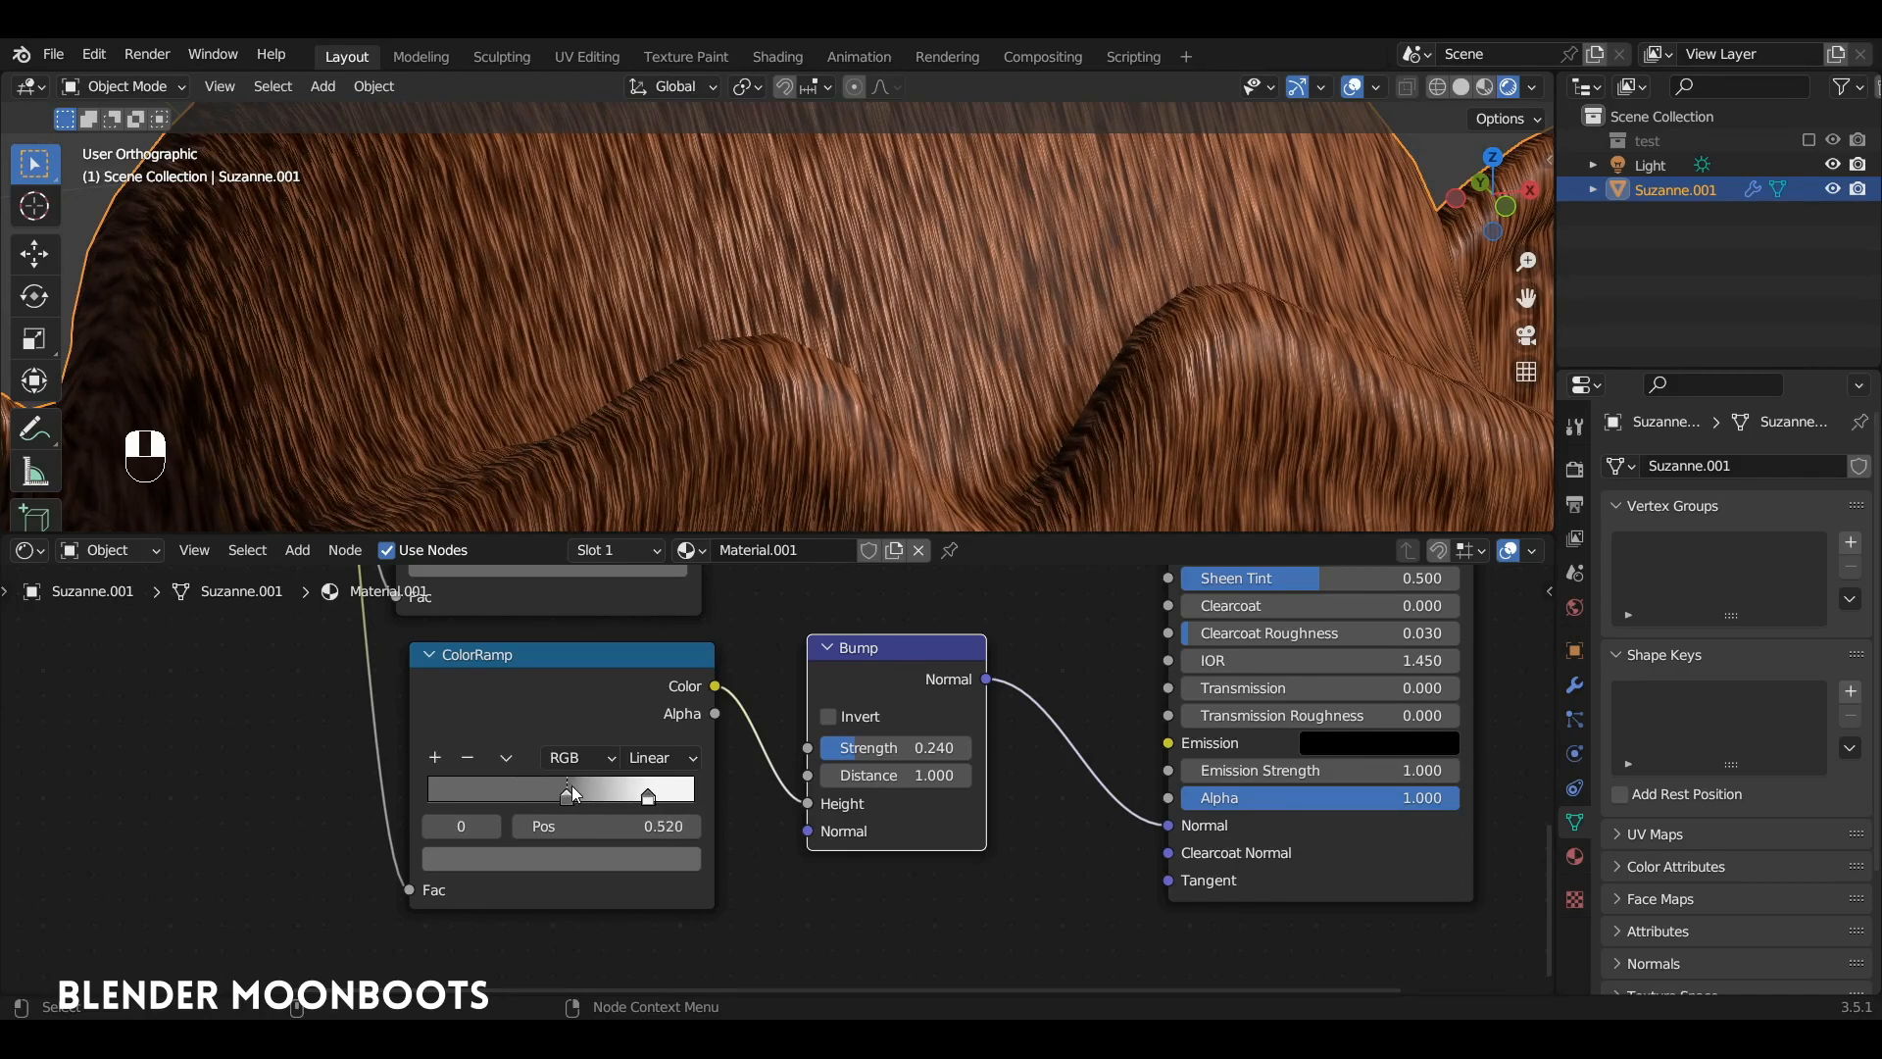
{"action": "left_click", "coordinate": [562, 853]}
{"action": "mouse_move", "coordinate": [641, 613]}
{"action": "left_mouse_down"}
{"action": "mouse_move", "coordinate": [642, 684]}
{"action": "mouse_move", "coordinate": [643, 549]}
{"action": "mouse_move", "coordinate": [649, 669]}
{"action": "mouse_move", "coordinate": [651, 621]}
{"action": "mouse_move", "coordinate": [643, 643]}
{"action": "left_mouse_up"}
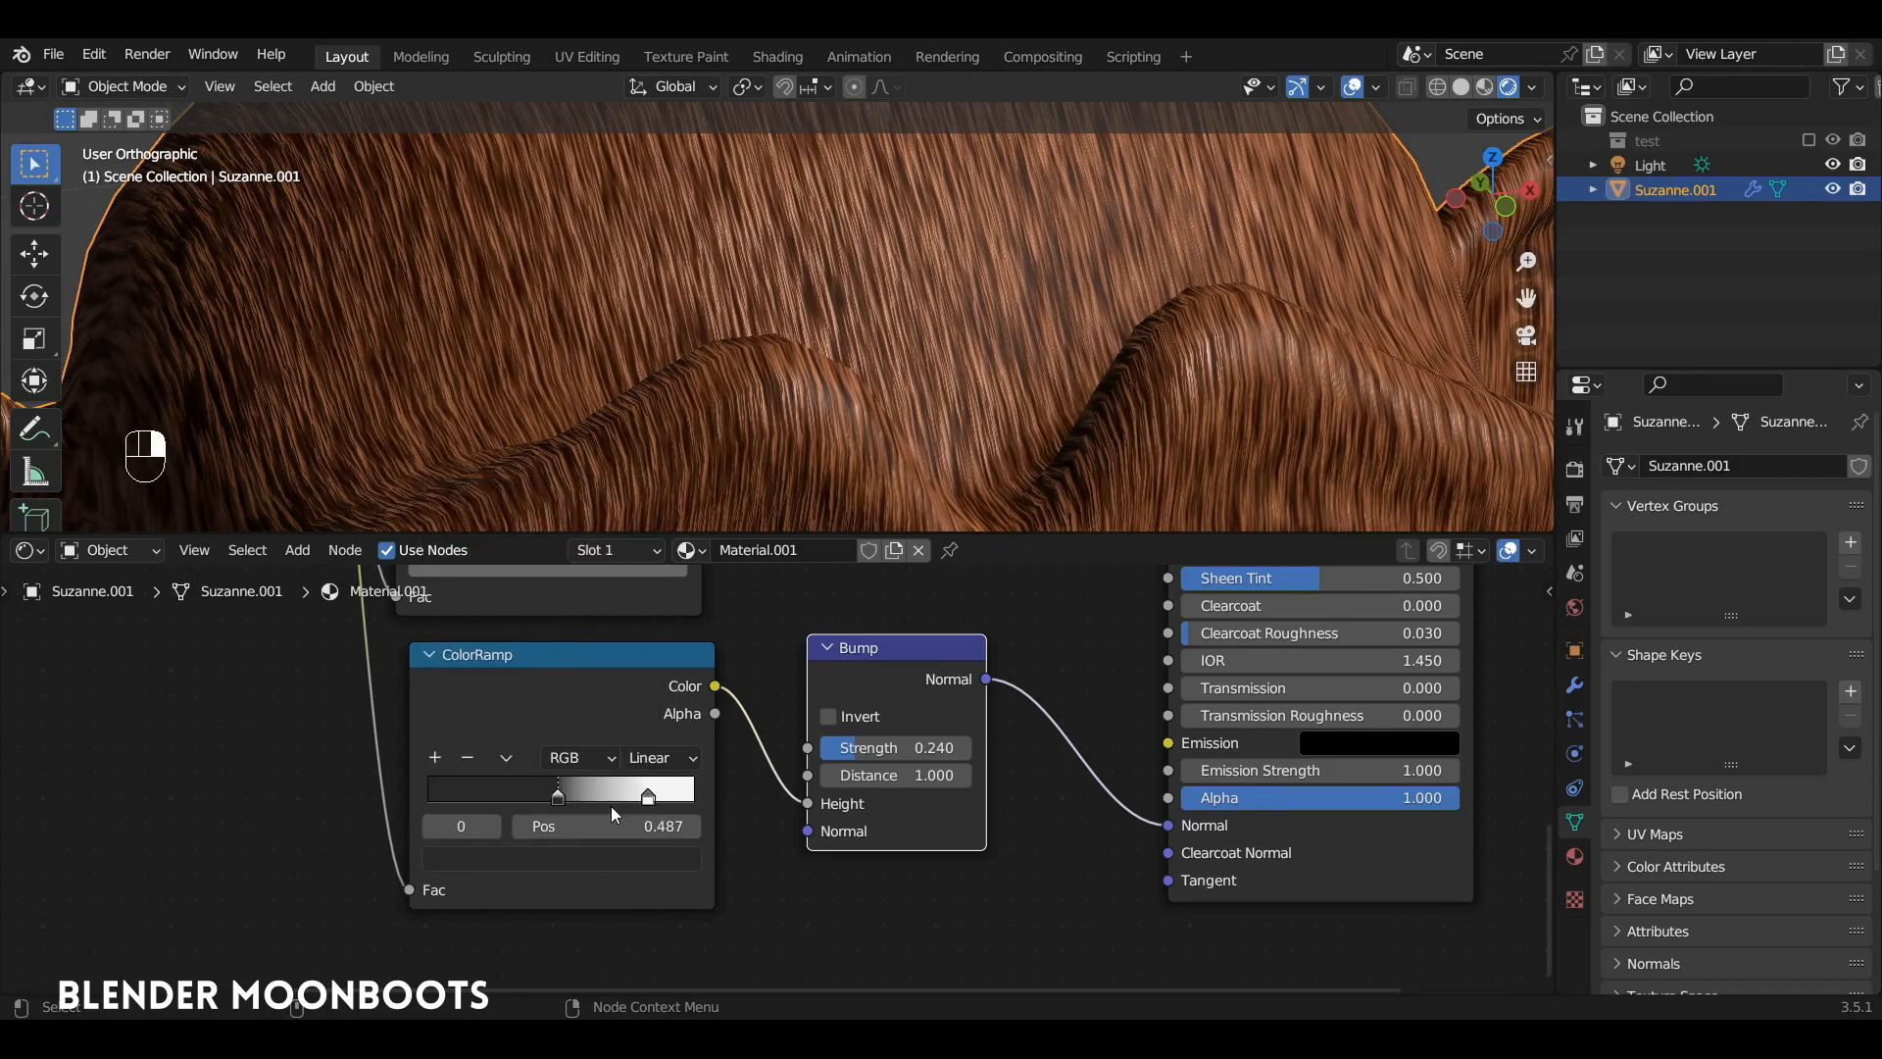
{"action": "left_click", "coordinate": [643, 792]}
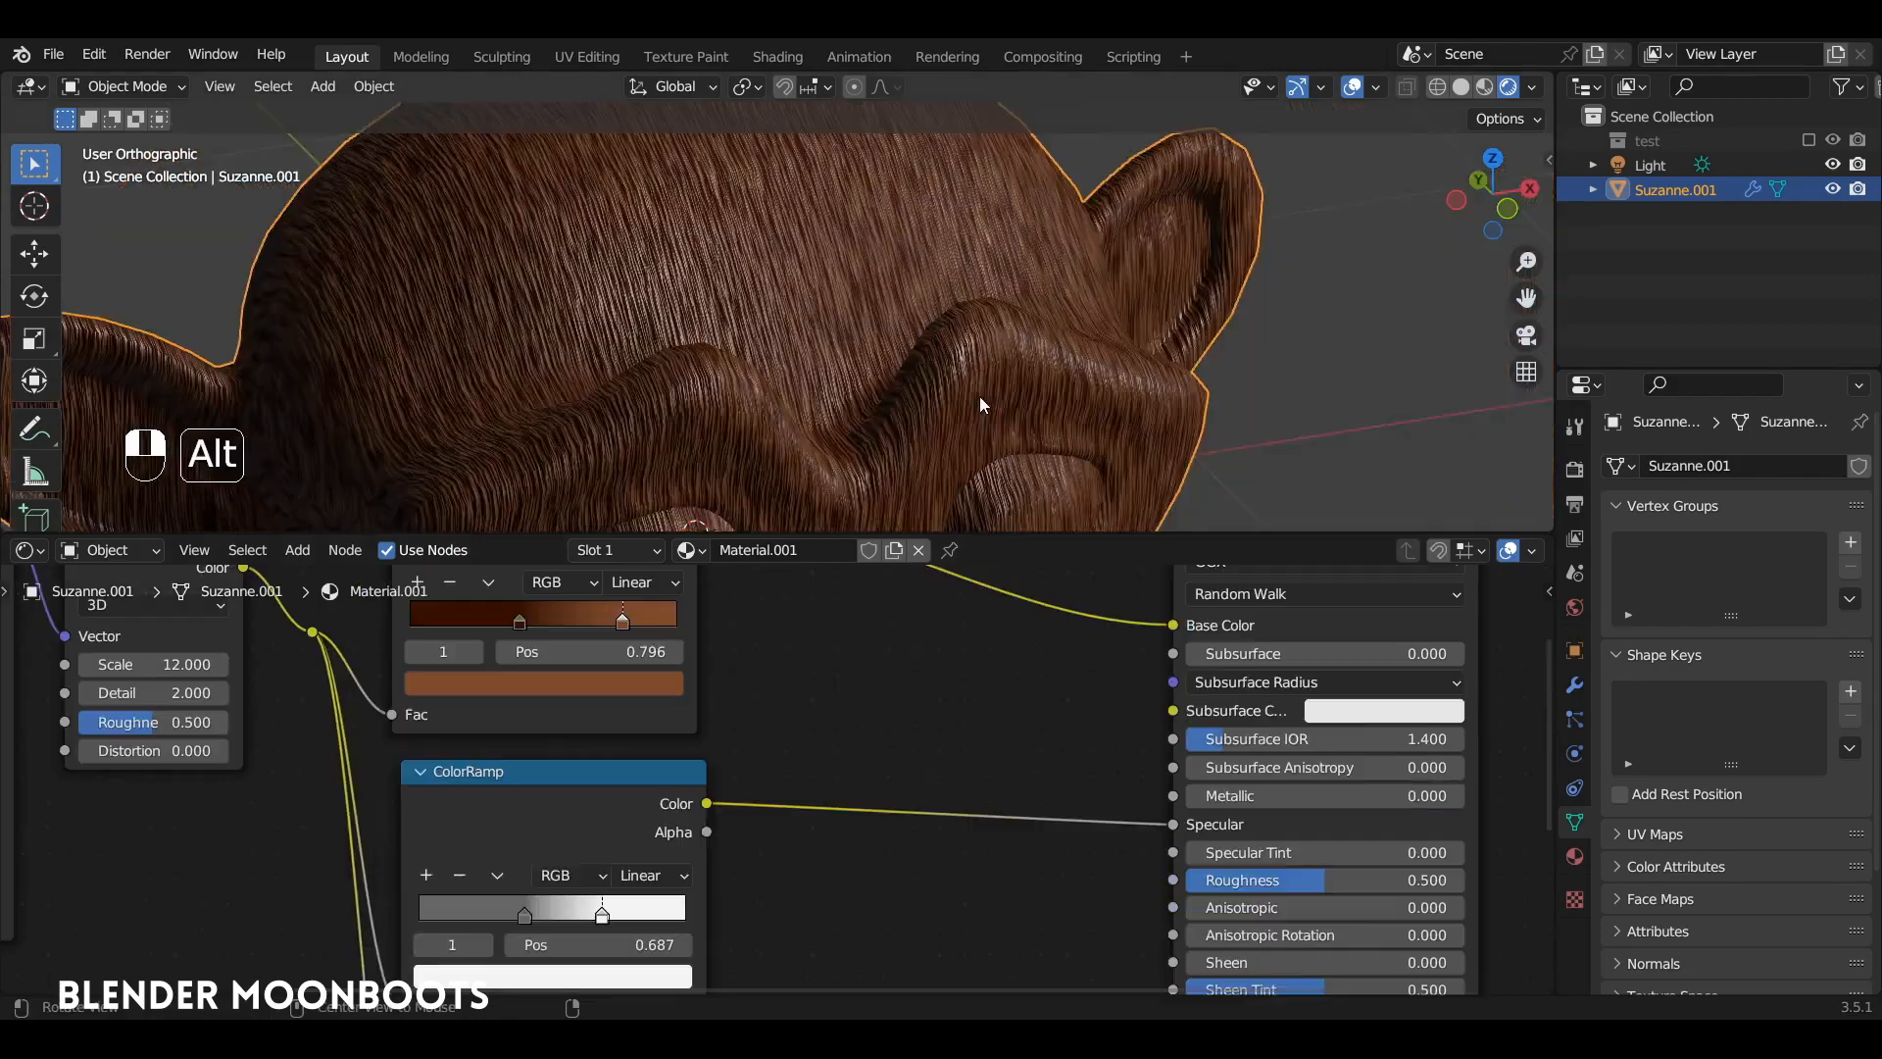
Enlarge the node editor area and add a second Noise Texture node beside the Texture Coordinate node.
{"action": "left_click_drag", "start_coordinate": [979, 396], "coordinate": [1001, 429], "text": "alt"}
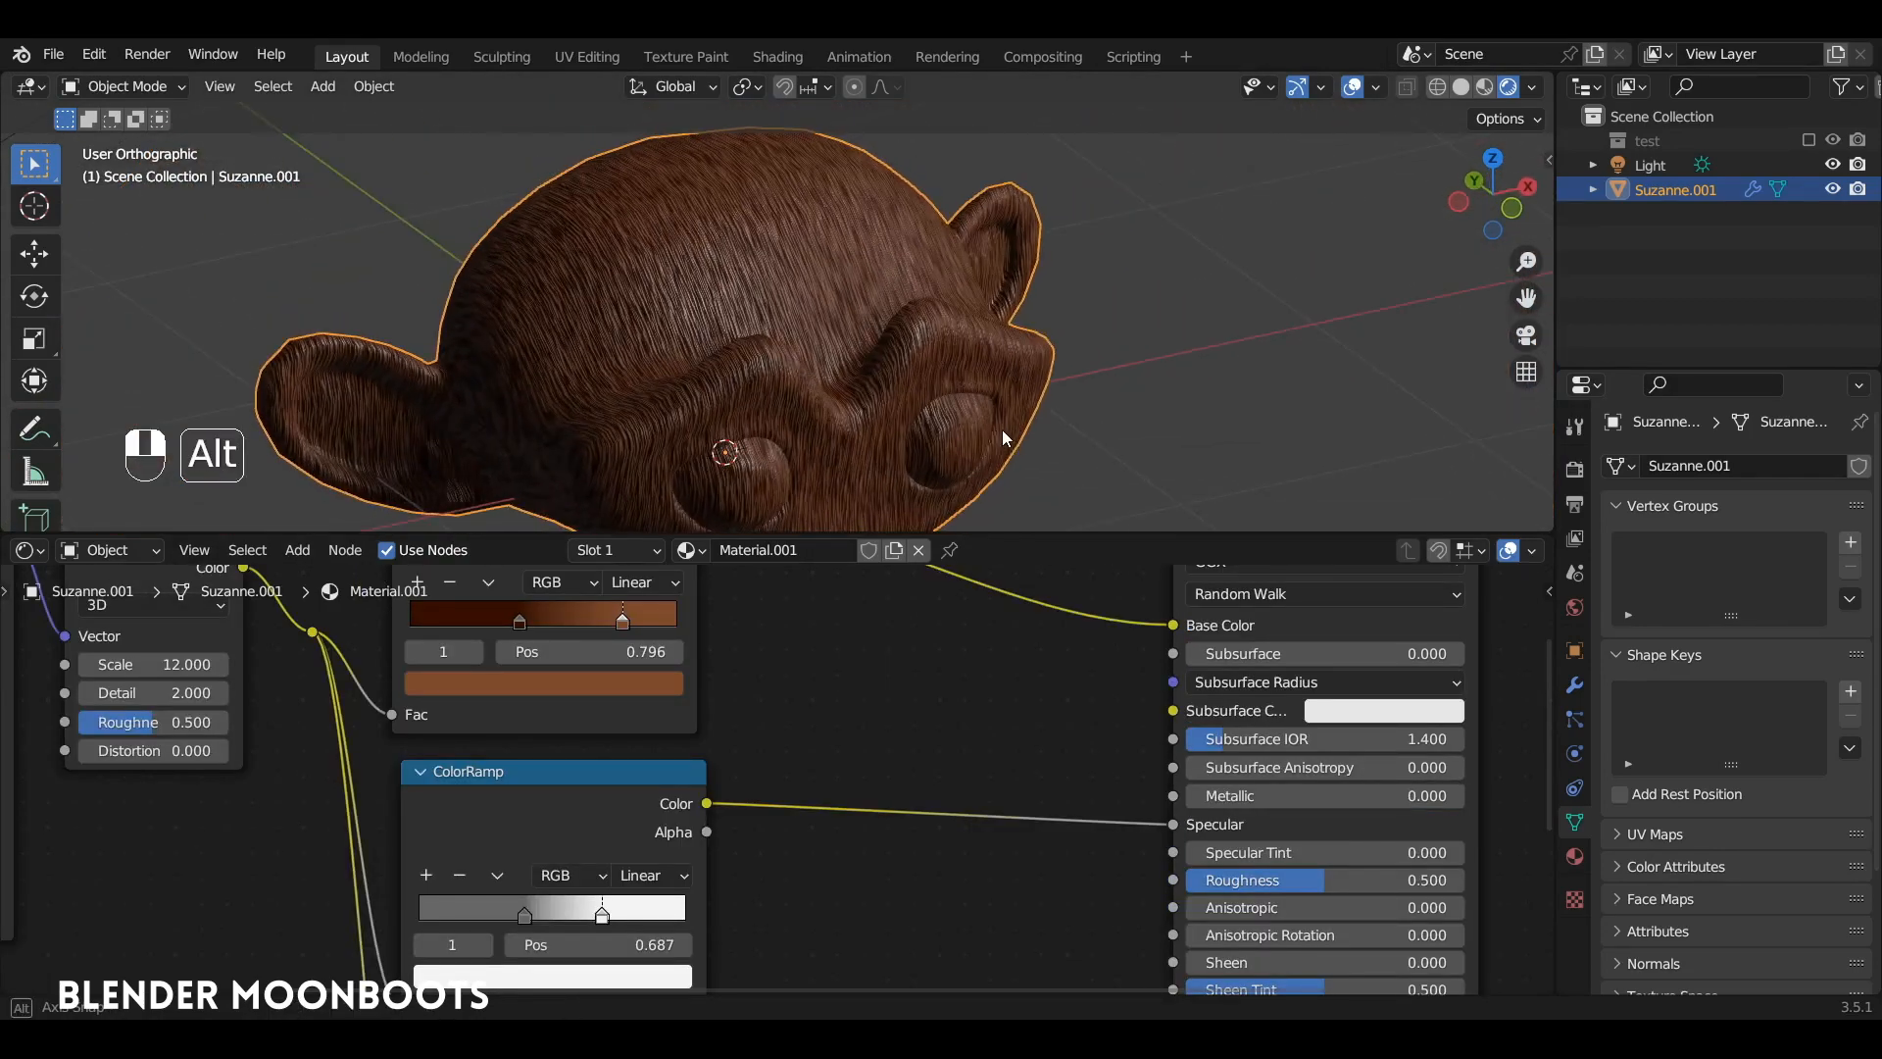
{"action": "left_click_drag", "start_coordinate": [914, 353], "coordinate": [780, 267], "text": "ctrl+alt"}
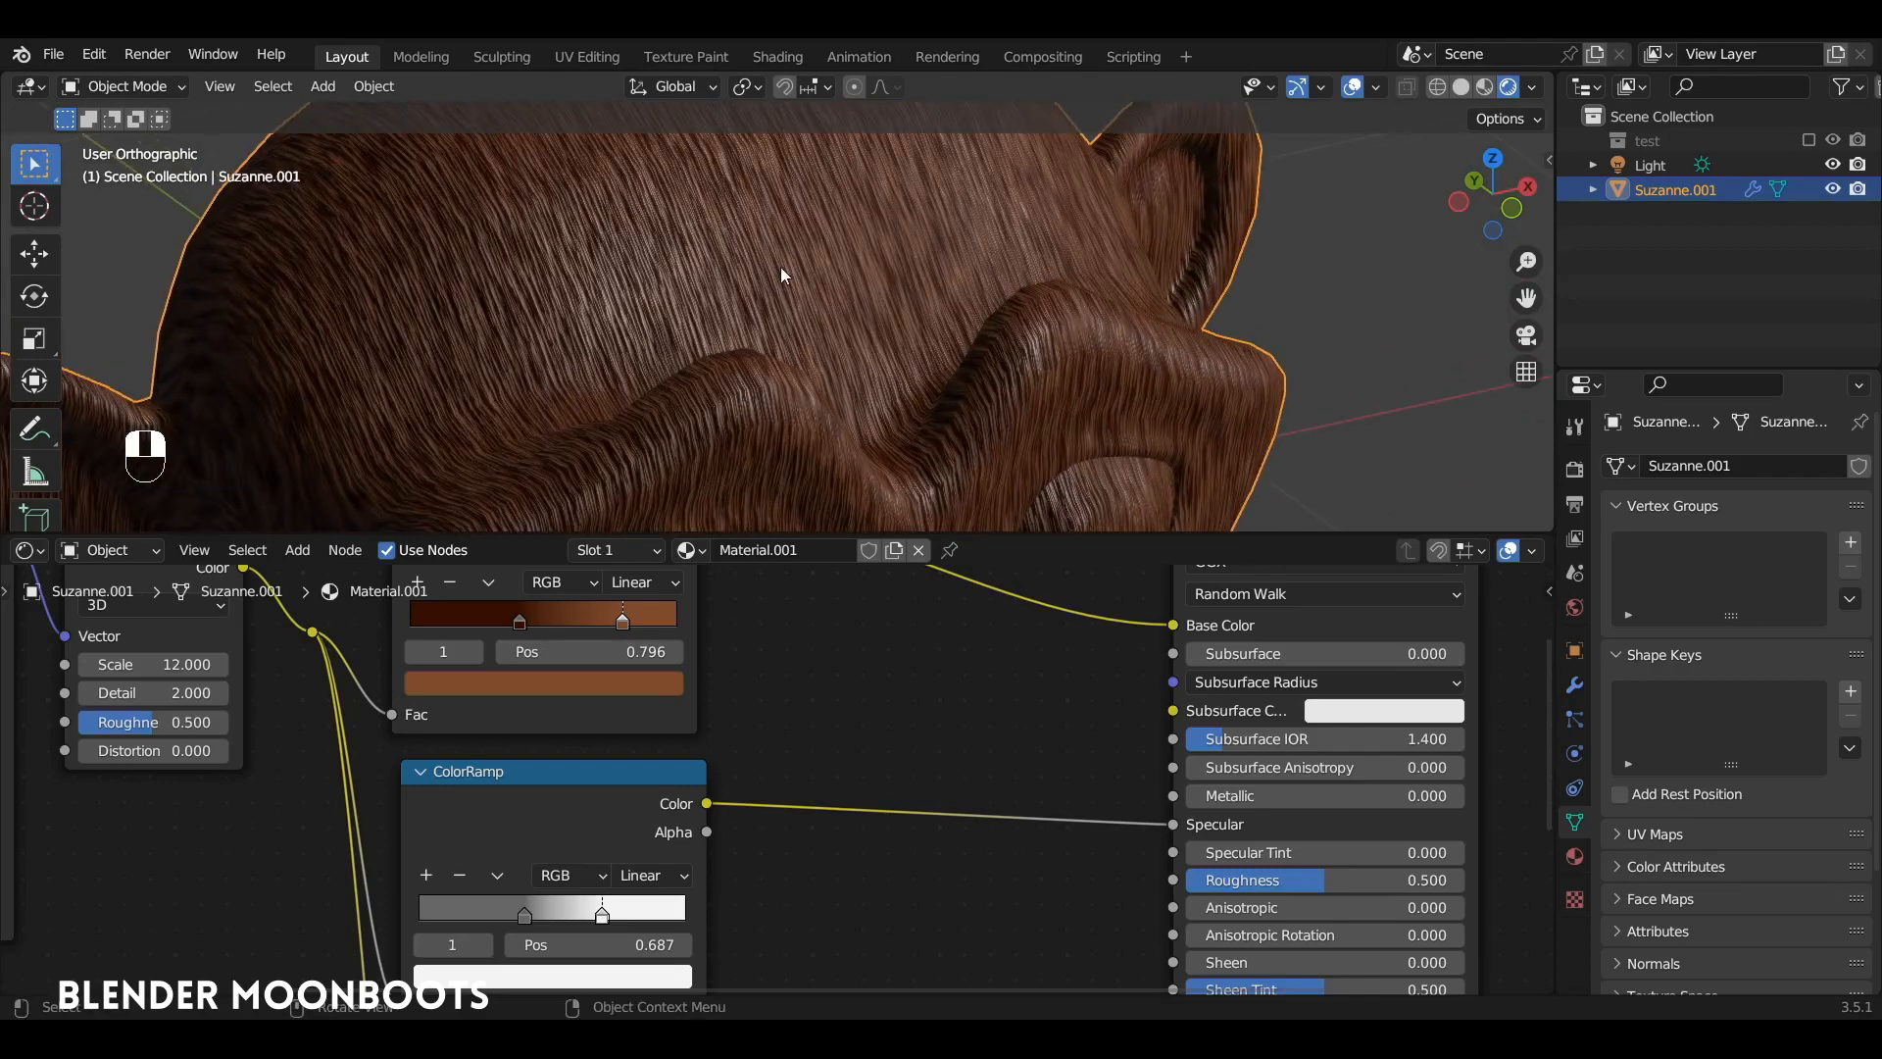
{"action": "left_click_drag", "start_coordinate": [794, 534], "coordinate": [823, 435]}
{"action": "left_click_drag", "start_coordinate": [1323, 470], "coordinate": [129, 615], "text": "alt"}
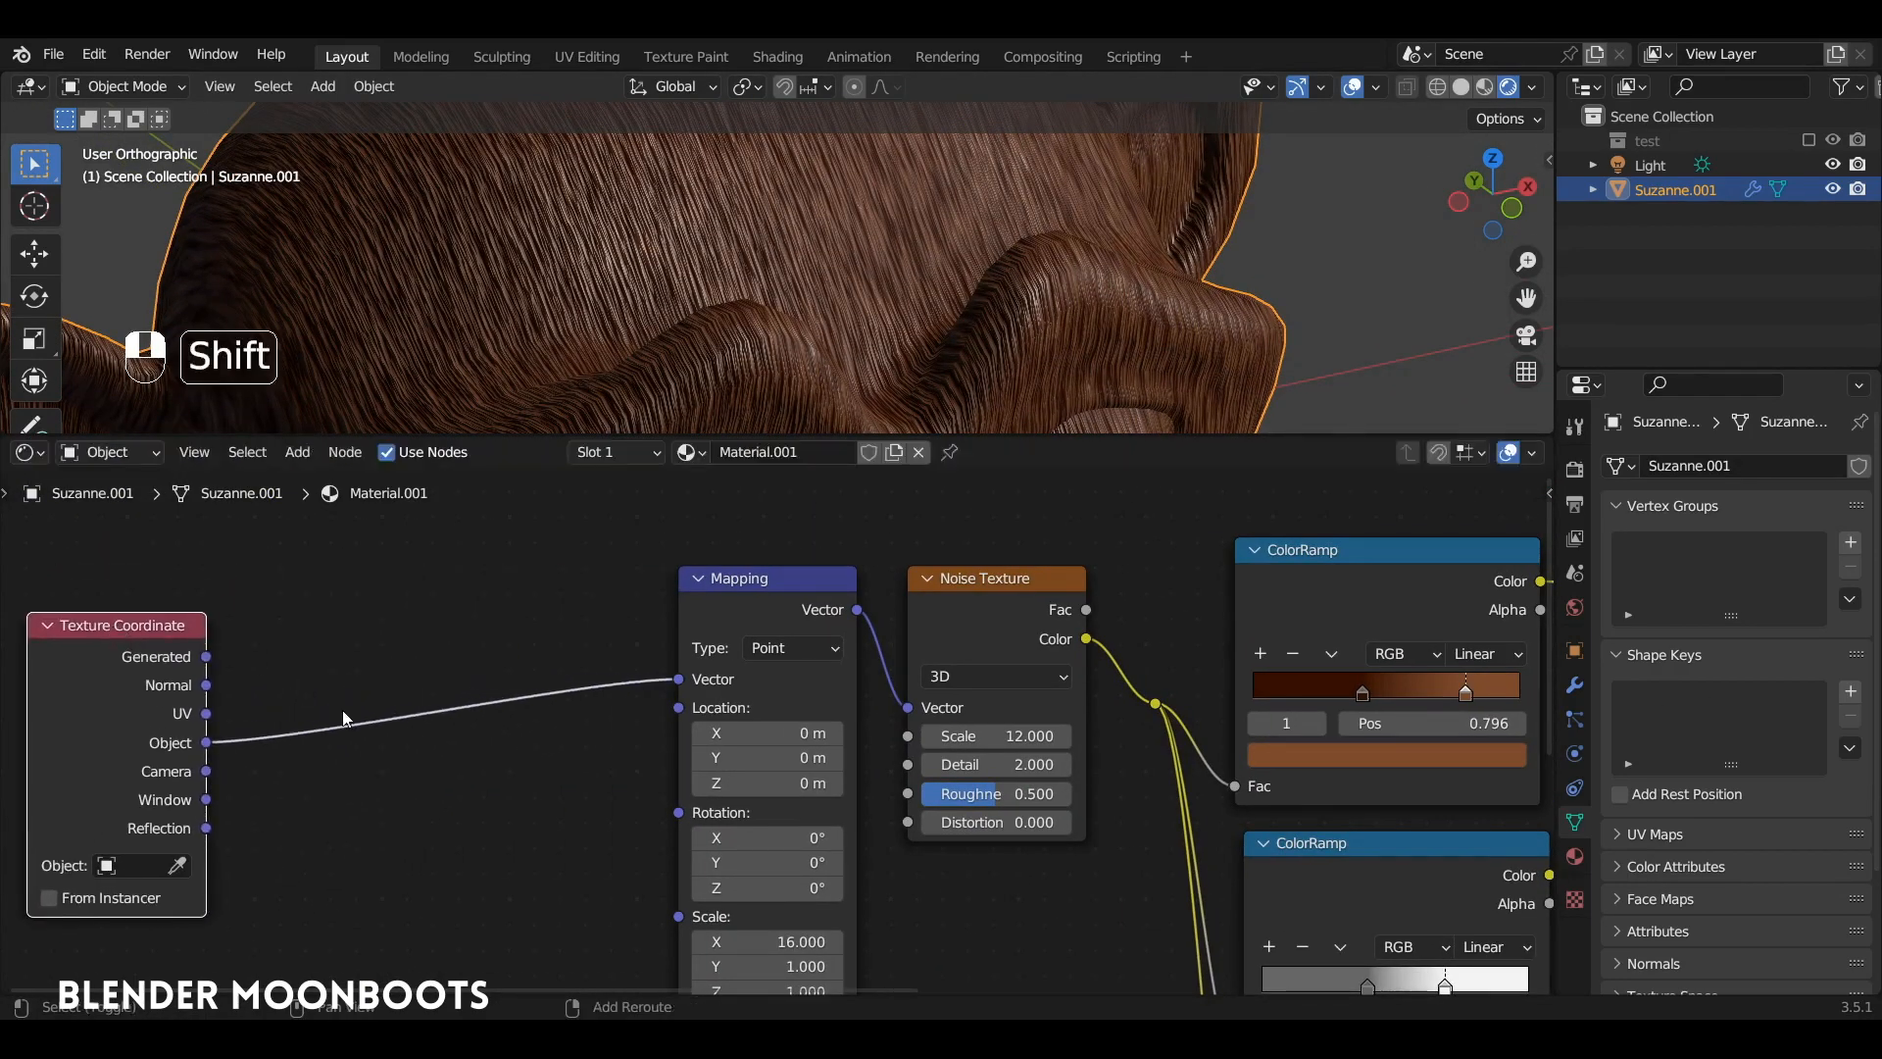
{"action": "key", "text": "shift+a"}
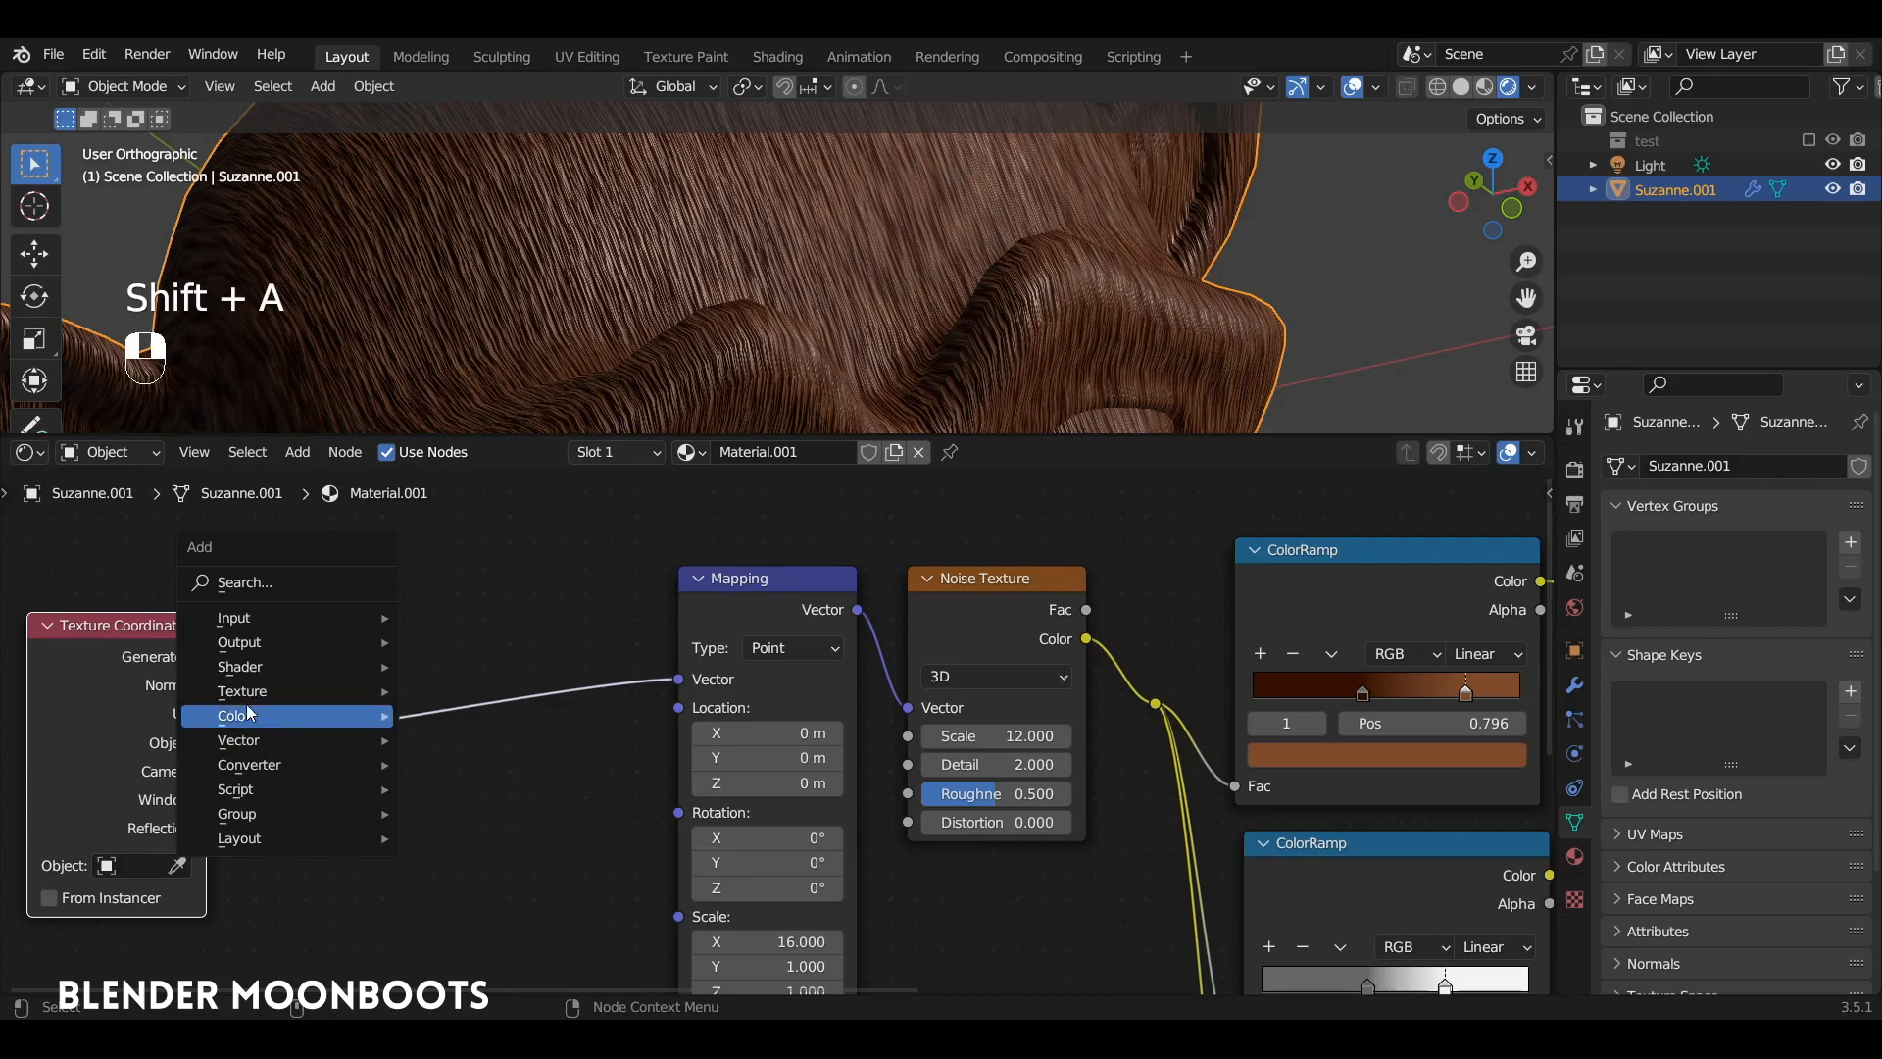
{"action": "mouse_move", "coordinate": [253, 696]}
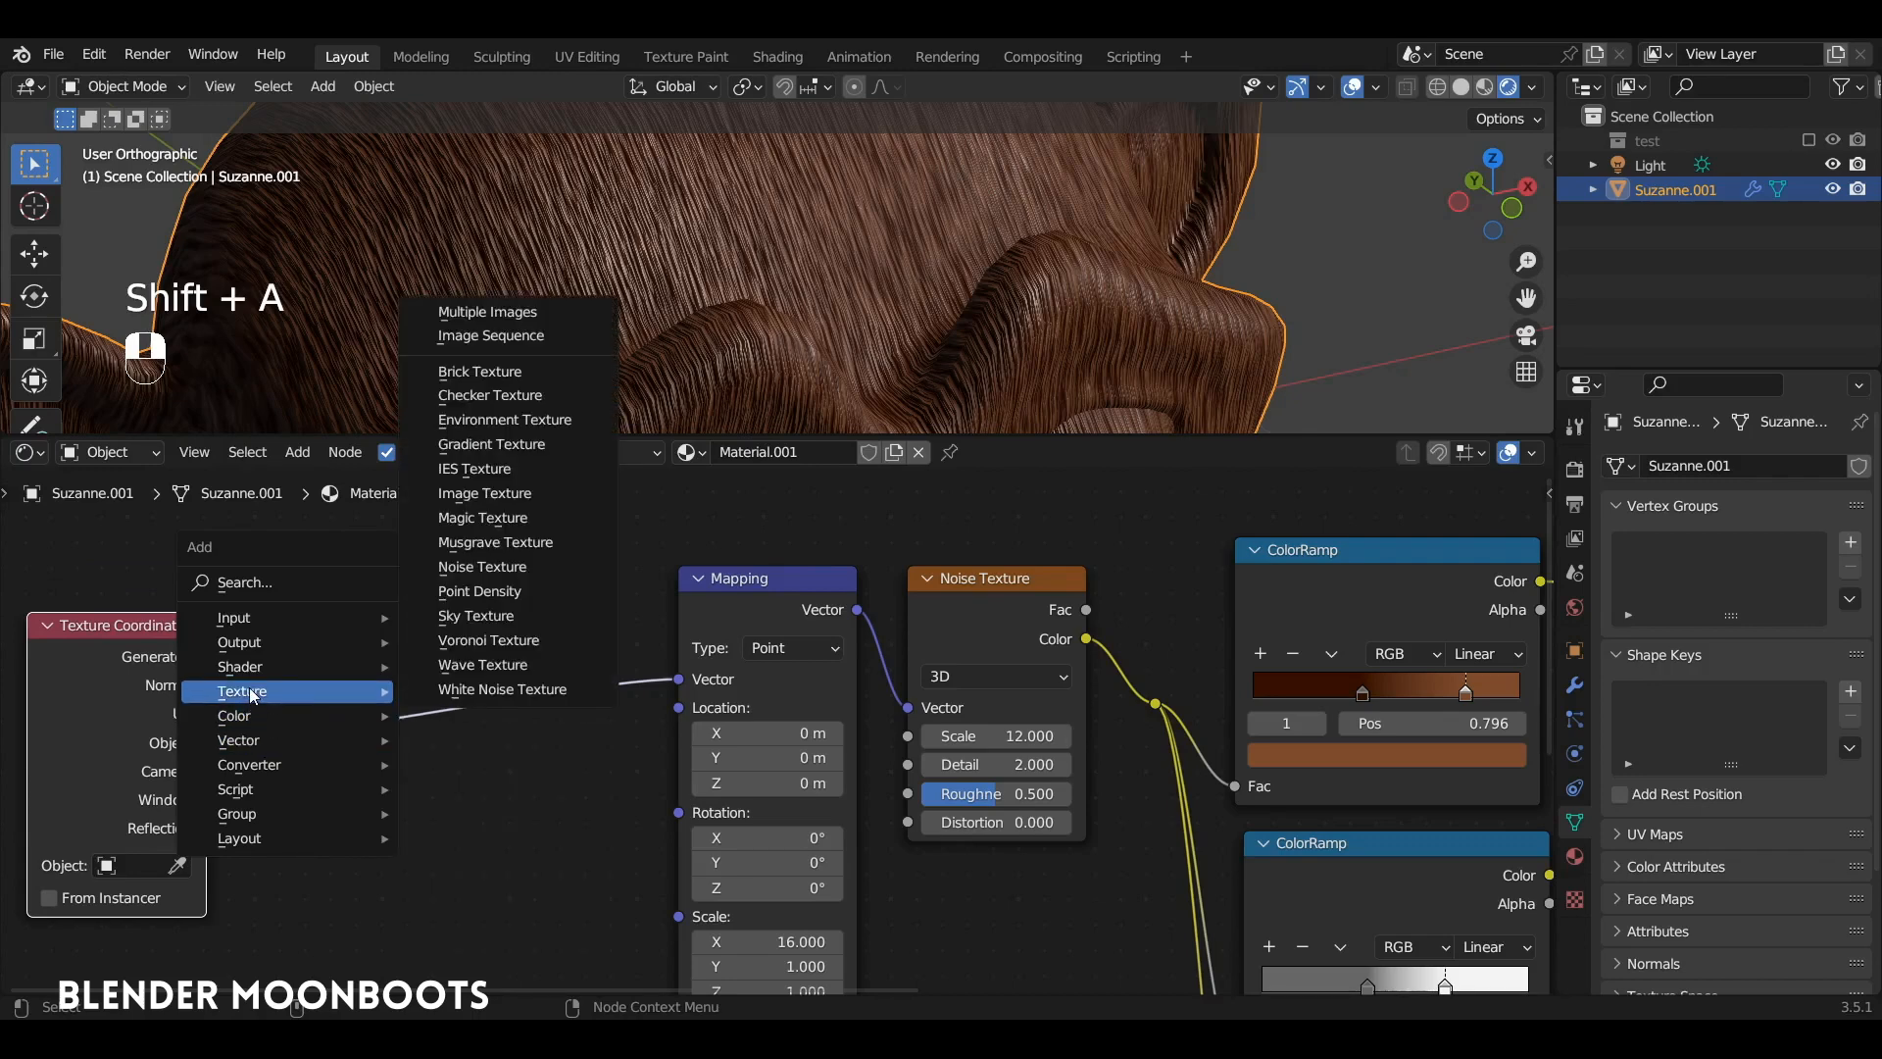
{"action": "left_click", "coordinate": [554, 573]}
{"action": "left_click", "coordinate": [709, 653]}
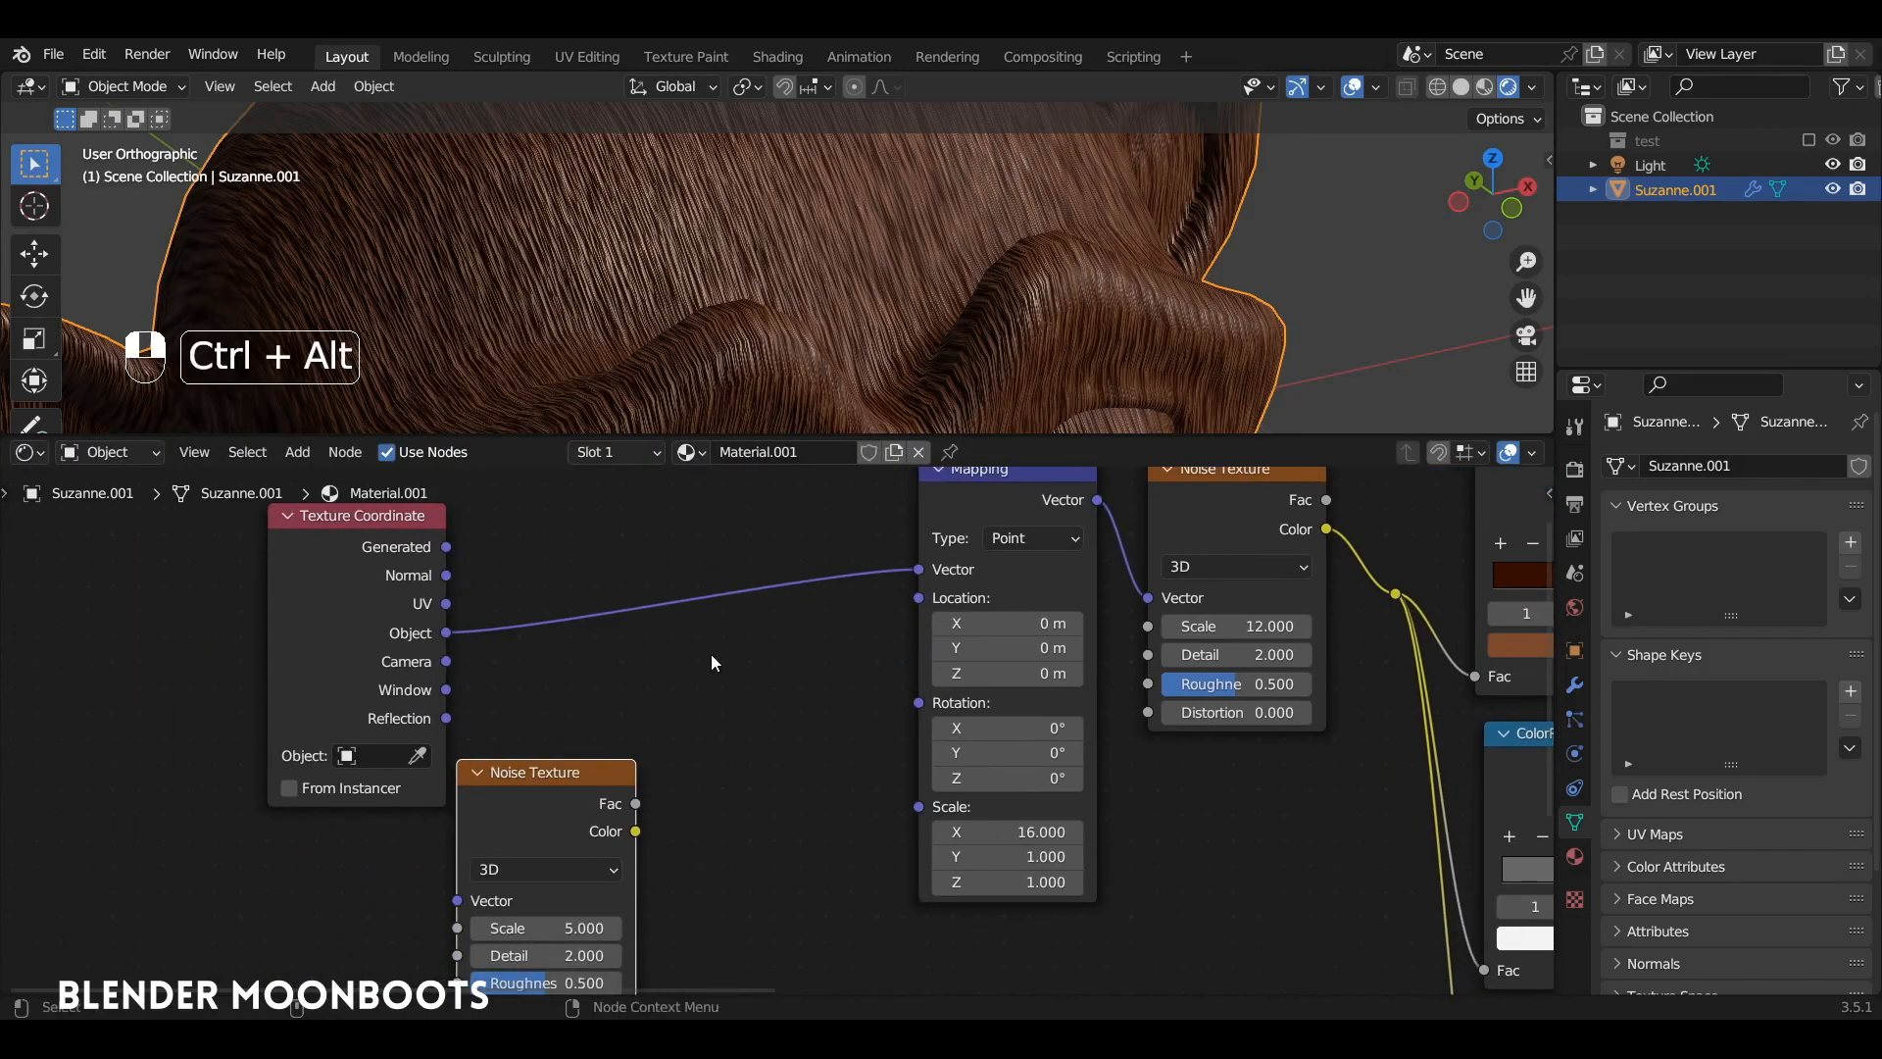
Add a Mix Color node on the link between the Texture Coordinate and Mapping nodes.
{"action": "key", "text": "shift+a"}
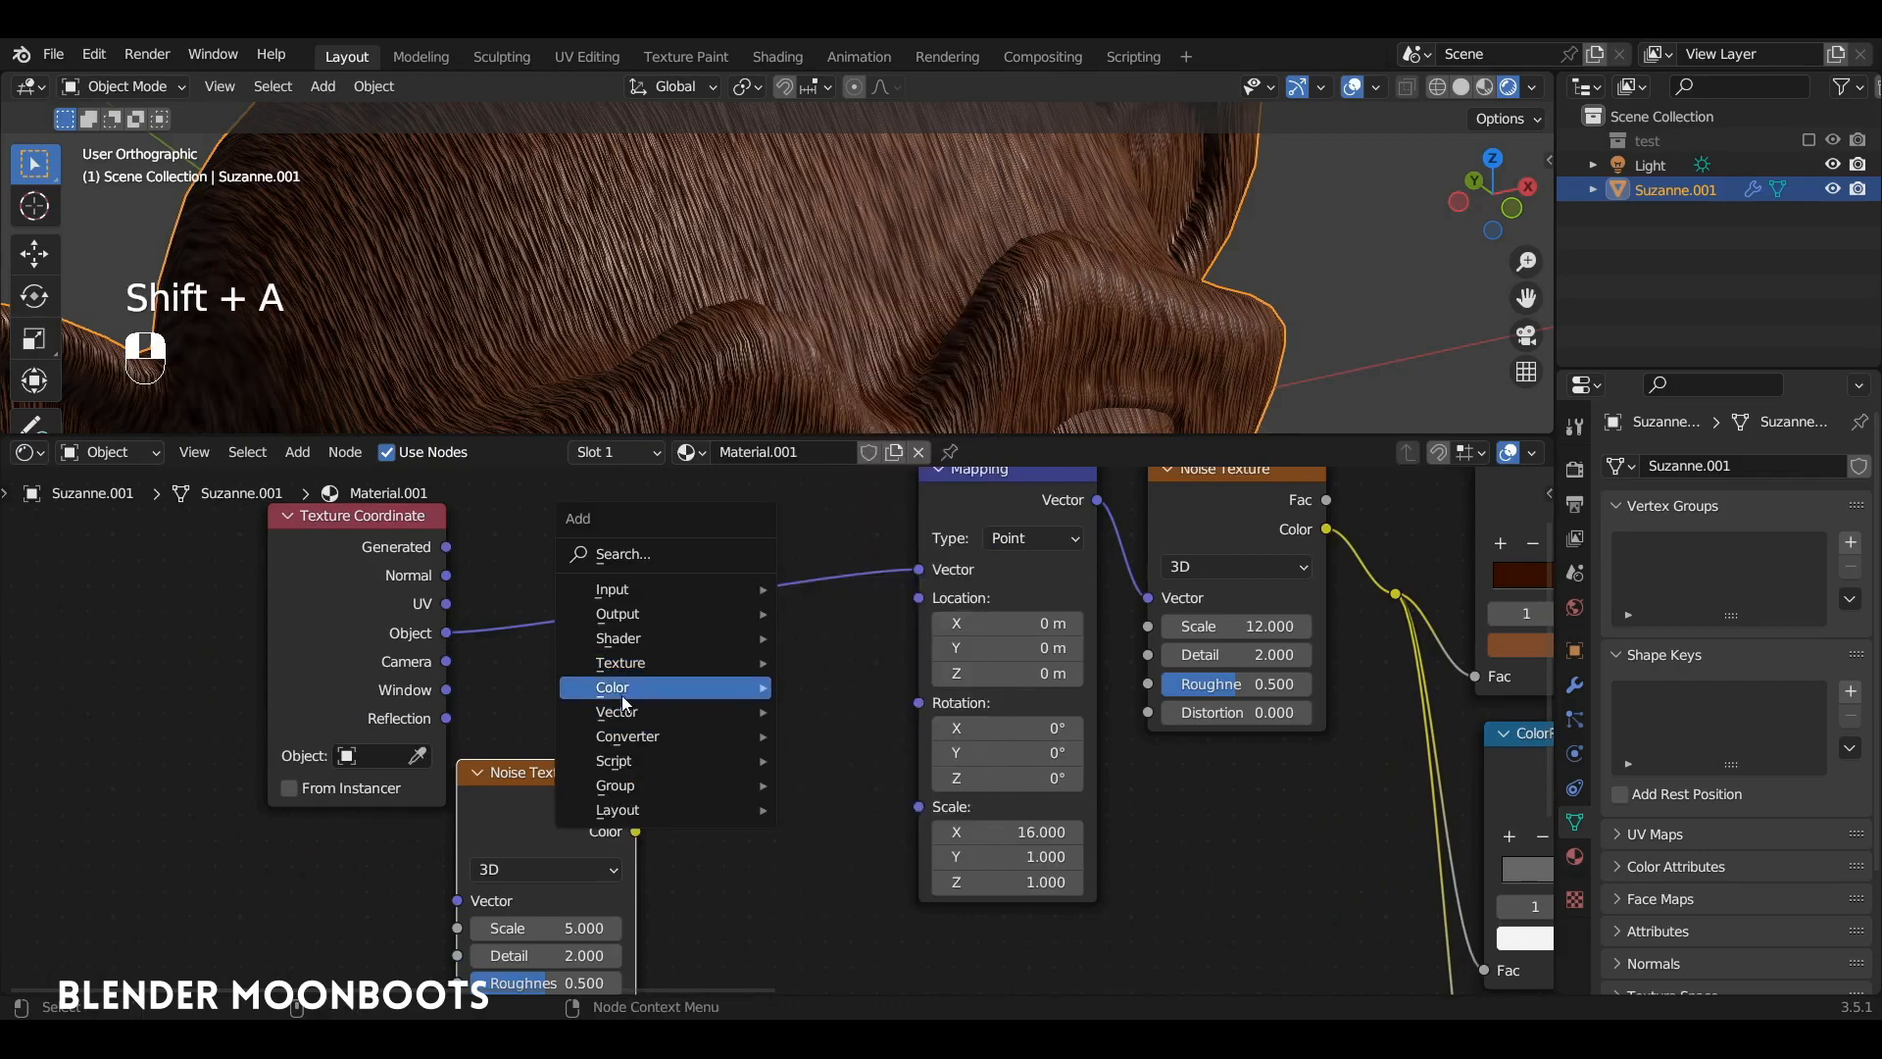
{"action": "mouse_move", "coordinate": [697, 696]}
{"action": "left_click", "coordinate": [843, 806]}
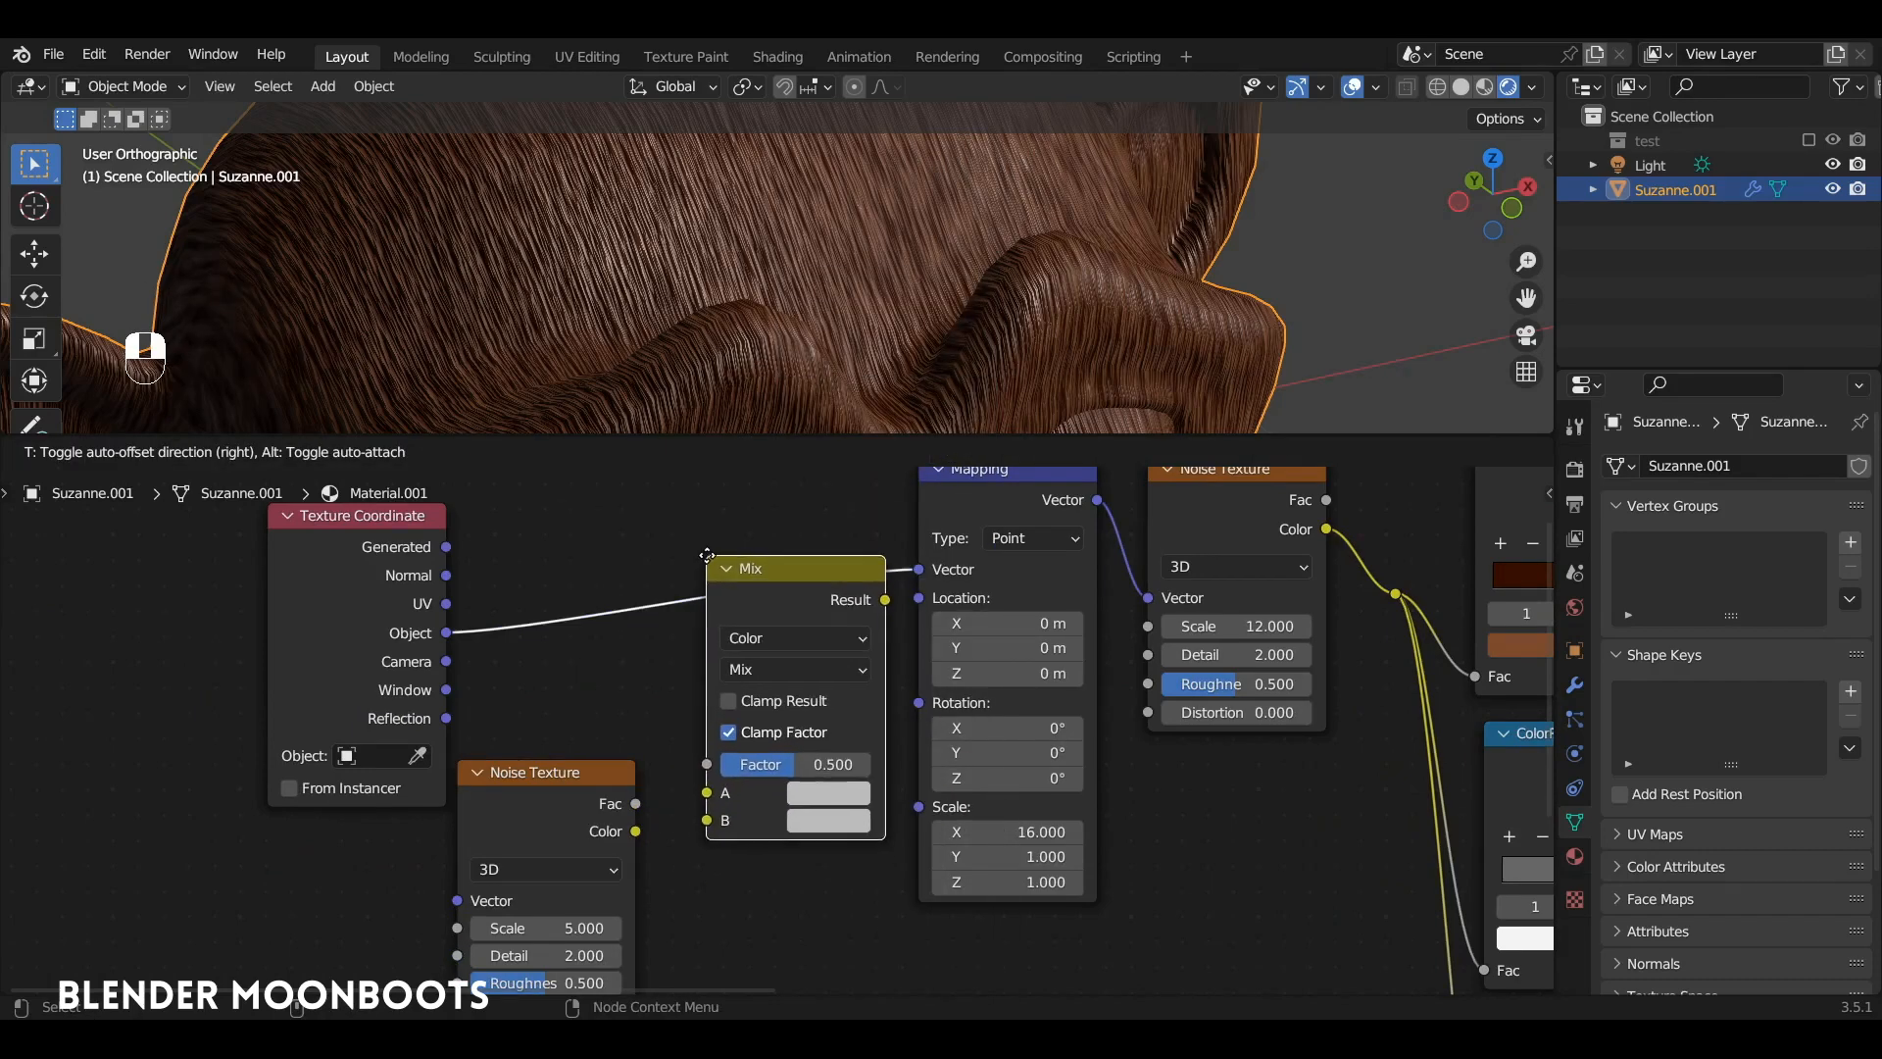
{"action": "left_click", "coordinate": [702, 534]}
Feed Texture Coordinate's Object into the Mix node's A and the new noise's Color into B, then lower the mix factor.
{"action": "left_click_drag", "start_coordinate": [552, 787], "coordinate": [550, 744]}
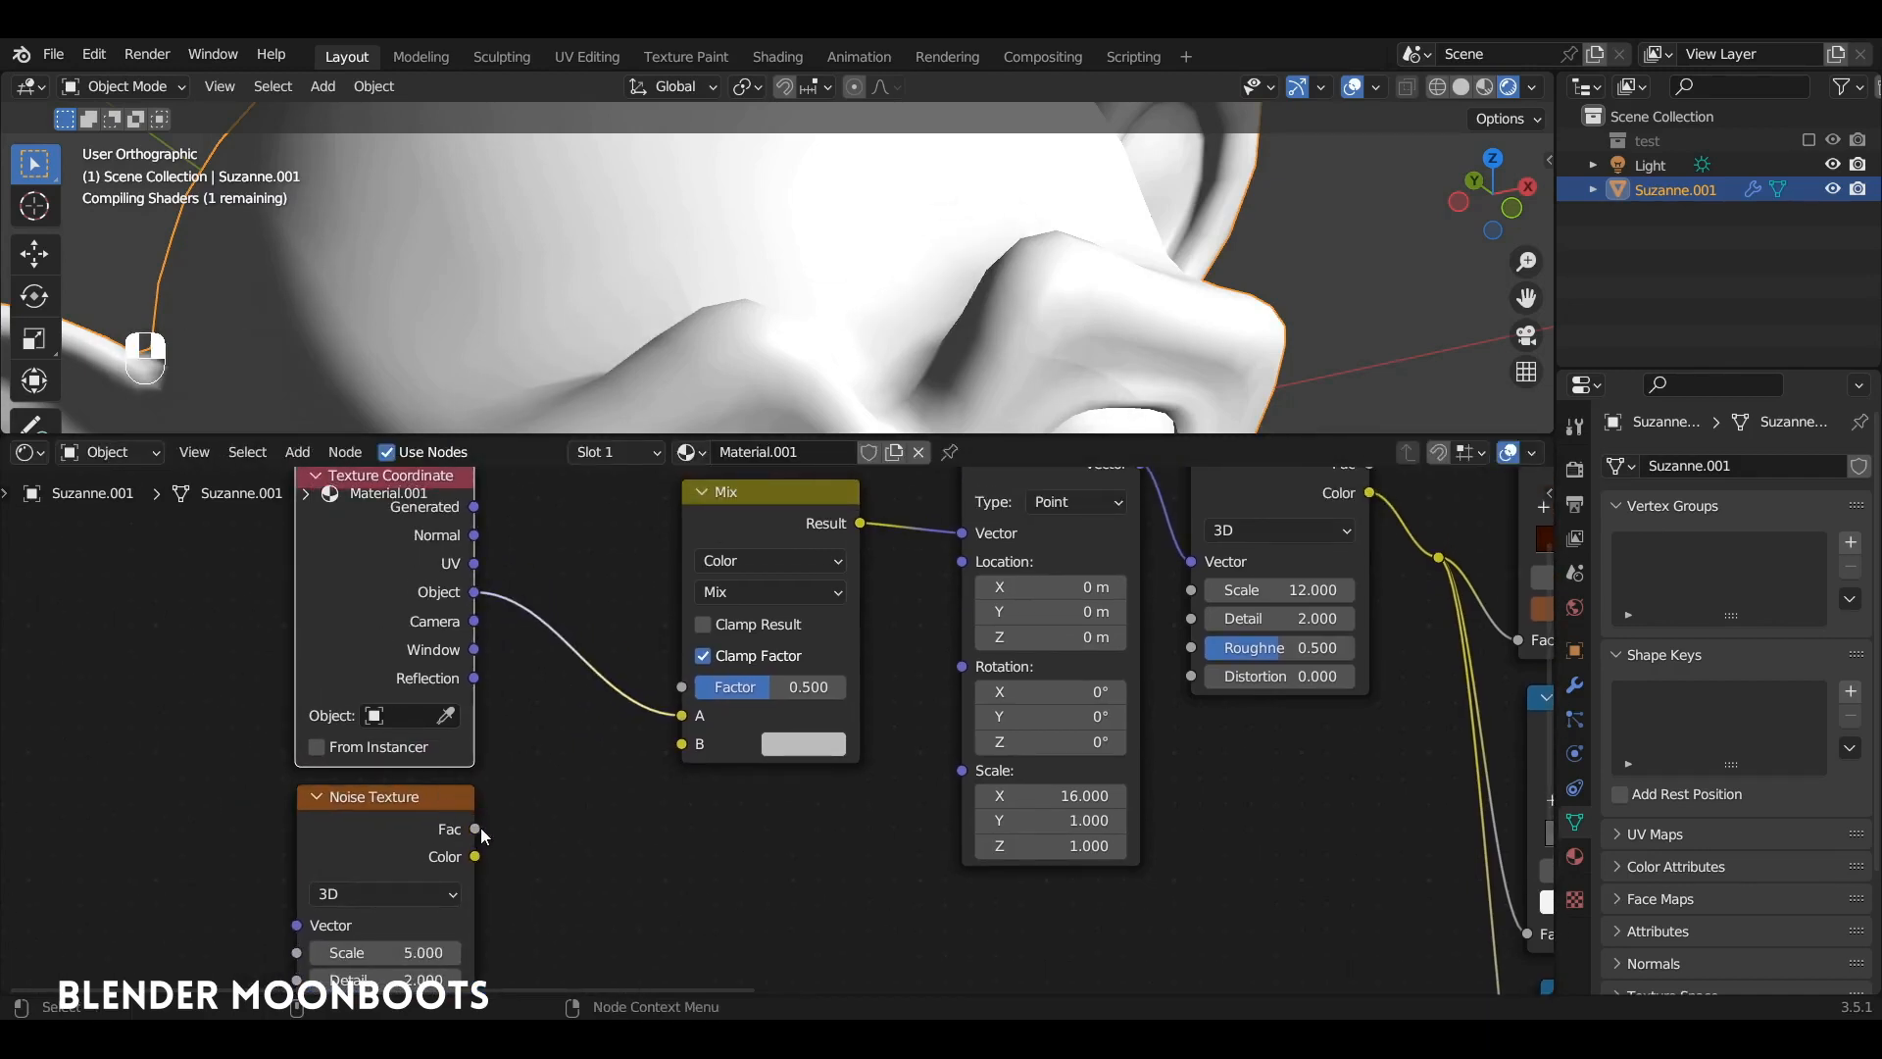
{"action": "left_click_drag", "start_coordinate": [475, 856], "coordinate": [683, 743]}
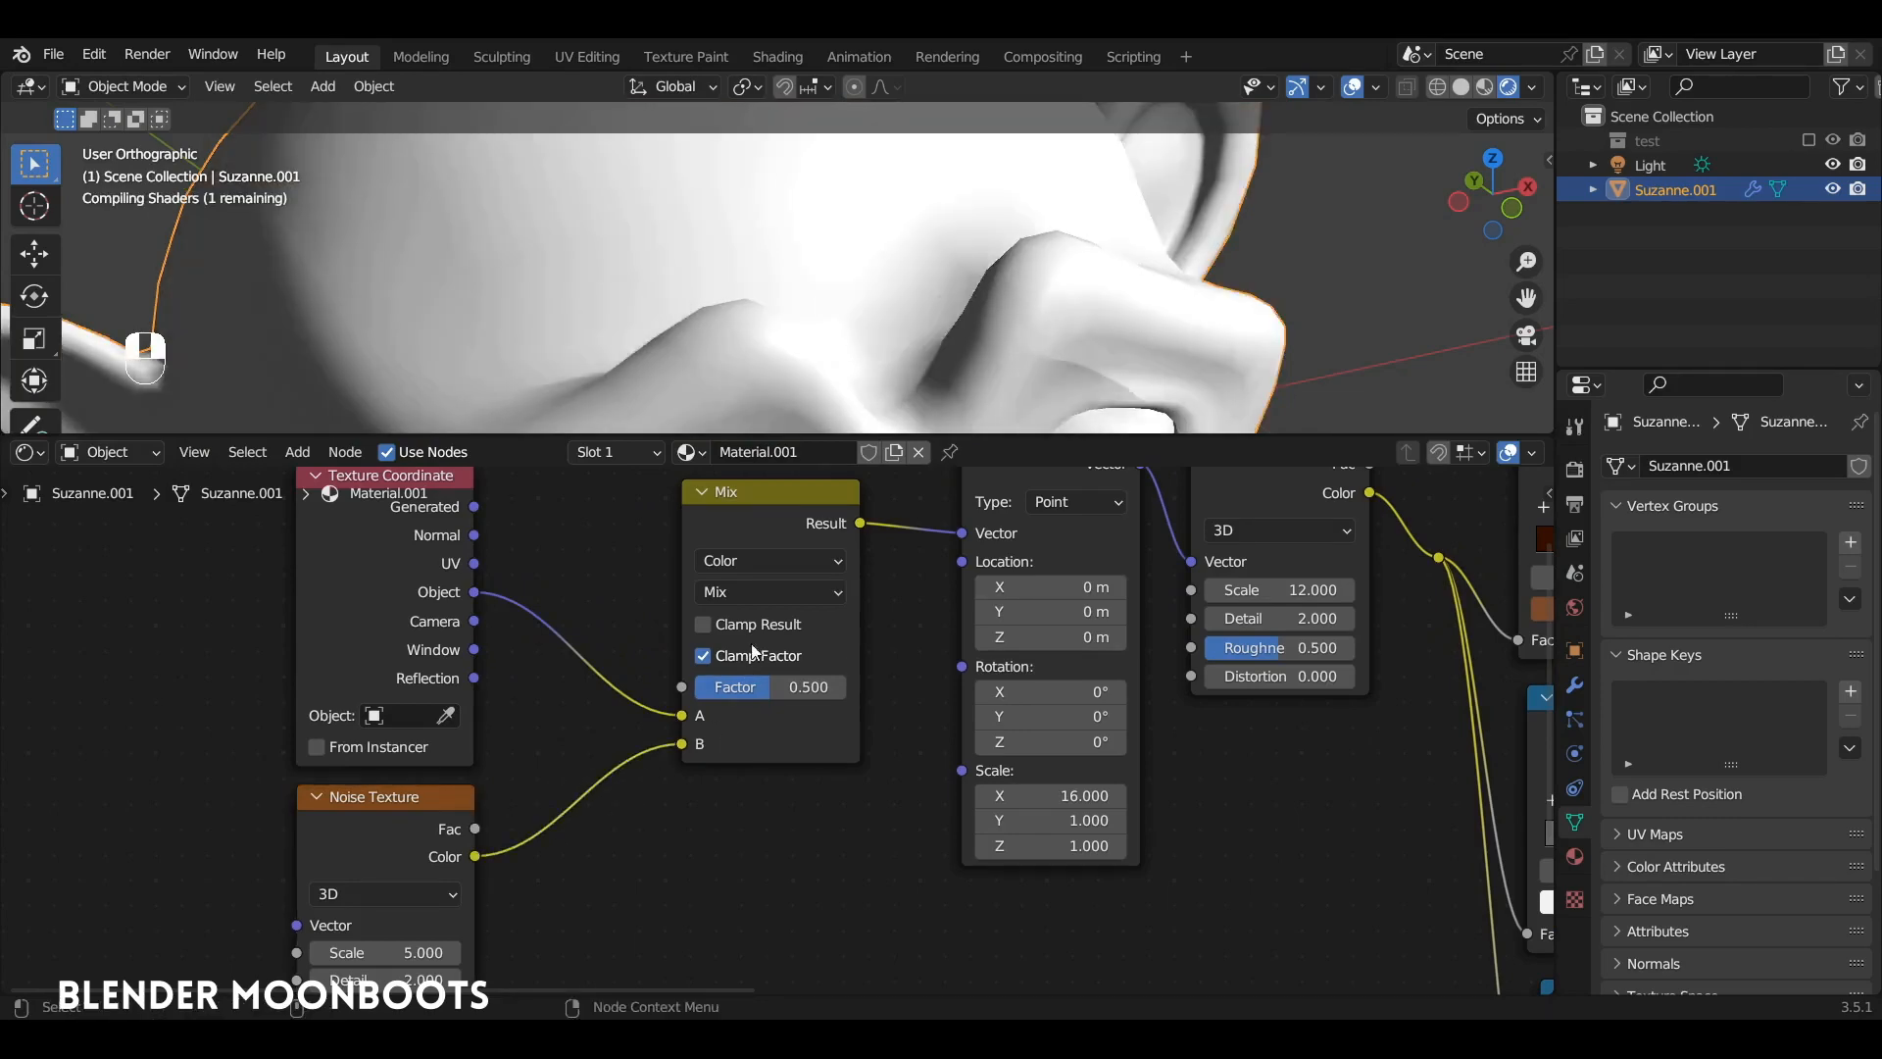
{"action": "left_click_drag", "start_coordinate": [757, 686], "coordinate": [672, 692], "text": "shift"}
Try a slightly lower Principled BSDF roughness while checking the highlights on Suzanne's forehead.
{"action": "left_click_drag", "start_coordinate": [971, 299], "coordinate": [826, 331], "text": "alt"}
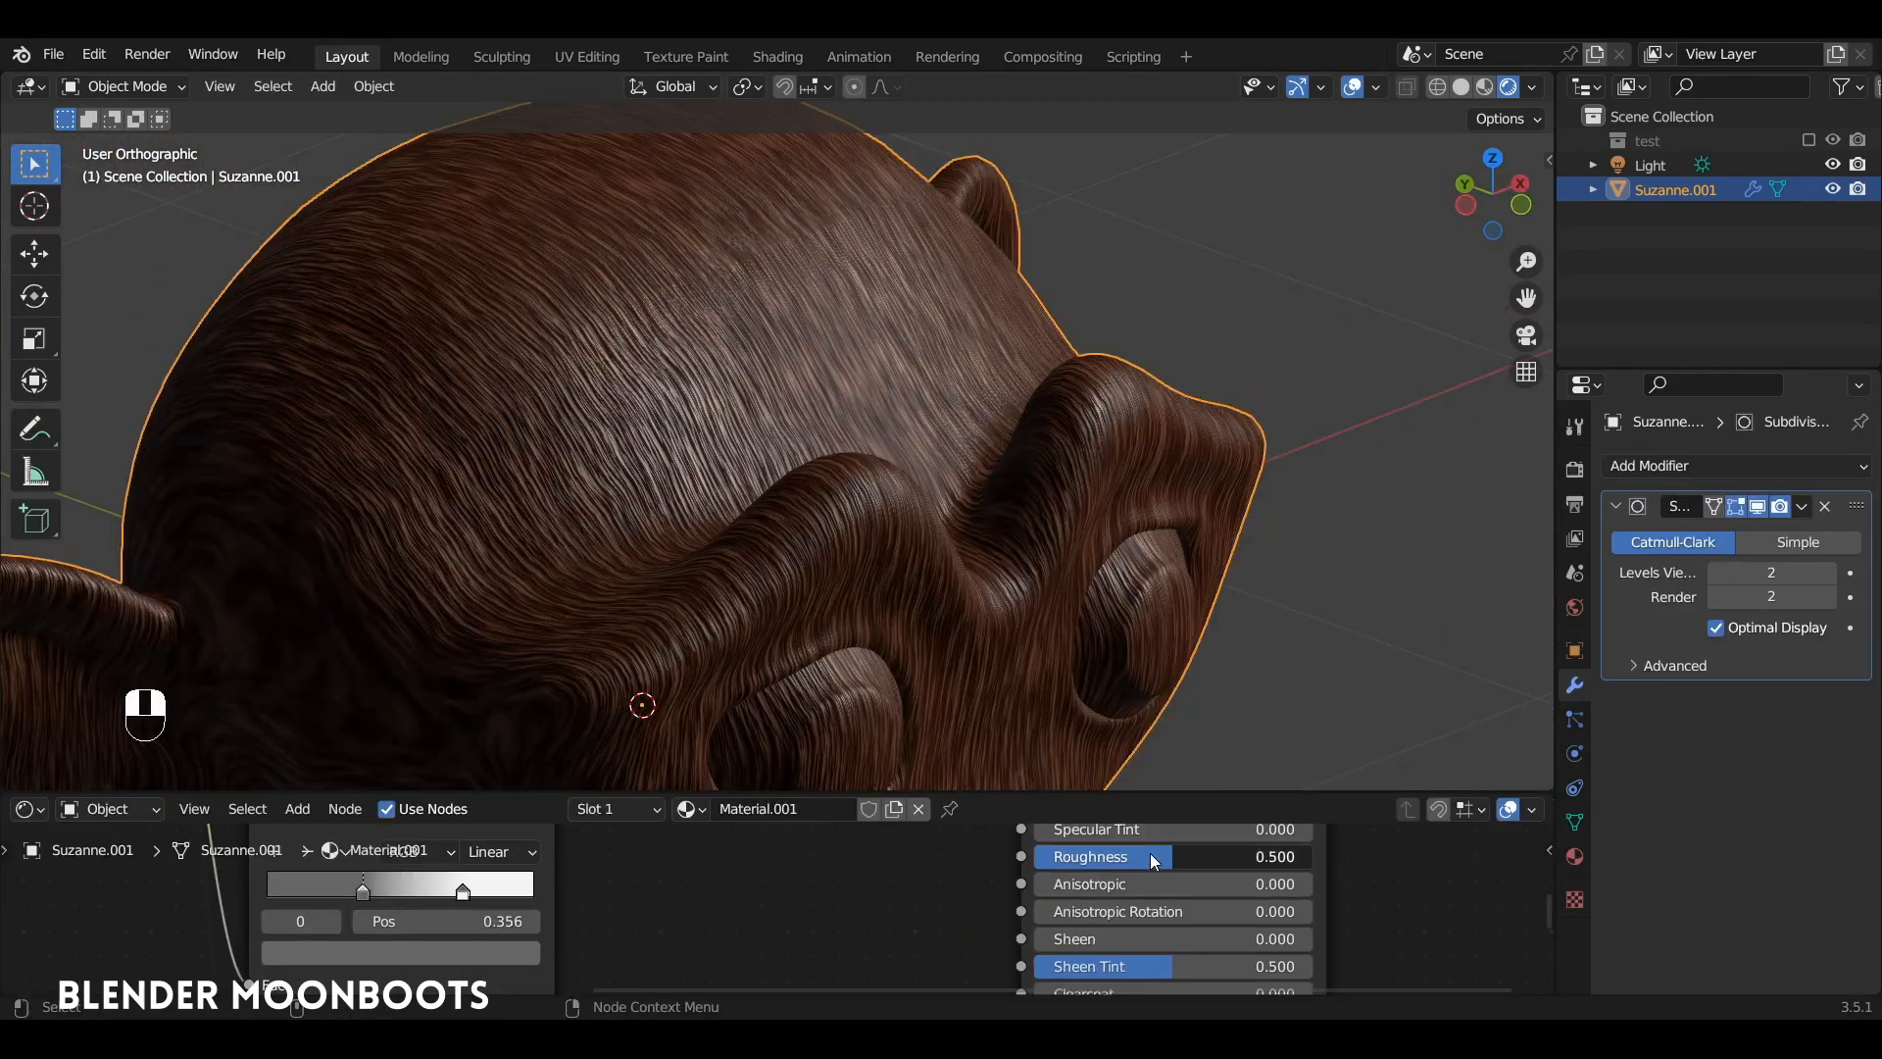
{"action": "mouse_move", "coordinate": [1149, 852]}
{"action": "left_mouse_down"}
{"action": "mouse_move", "coordinate": [1079, 856]}
{"action": "mouse_move", "coordinate": [1126, 861]}
{"action": "left_mouse_up"}
{"action": "left_click_drag", "start_coordinate": [911, 652], "coordinate": [815, 604], "text": "alt"}
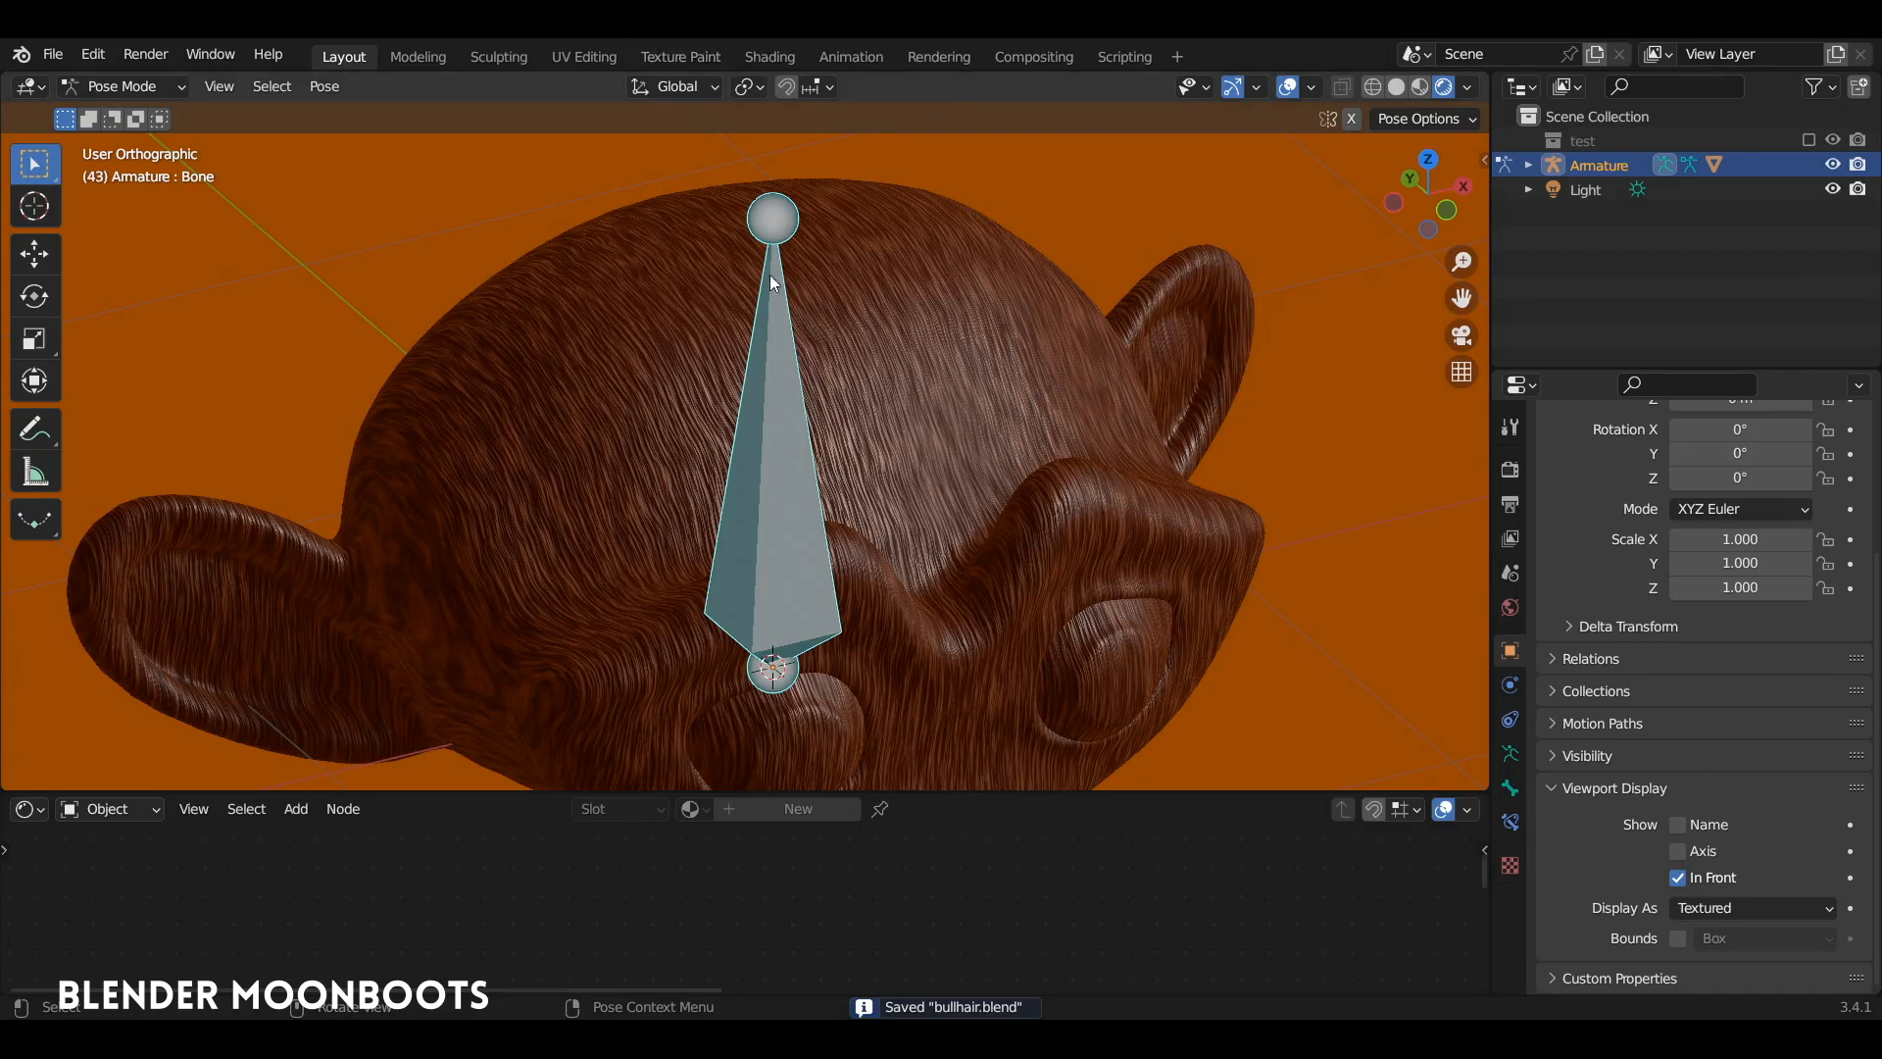
Rotate the armature's bone by about 52° to test how the texture follows Suzanne, and undo the rotation.
{"action": "mouse_move", "coordinate": [790, 370]}
{"action": "left_mouse_down", "text": "alt"}
{"action": "mouse_move", "coordinate": [800, 384]}
{"action": "mouse_move", "coordinate": [778, 345]}
{"action": "mouse_move", "coordinate": [808, 349]}
{"action": "left_mouse_up", "text": "alt"}
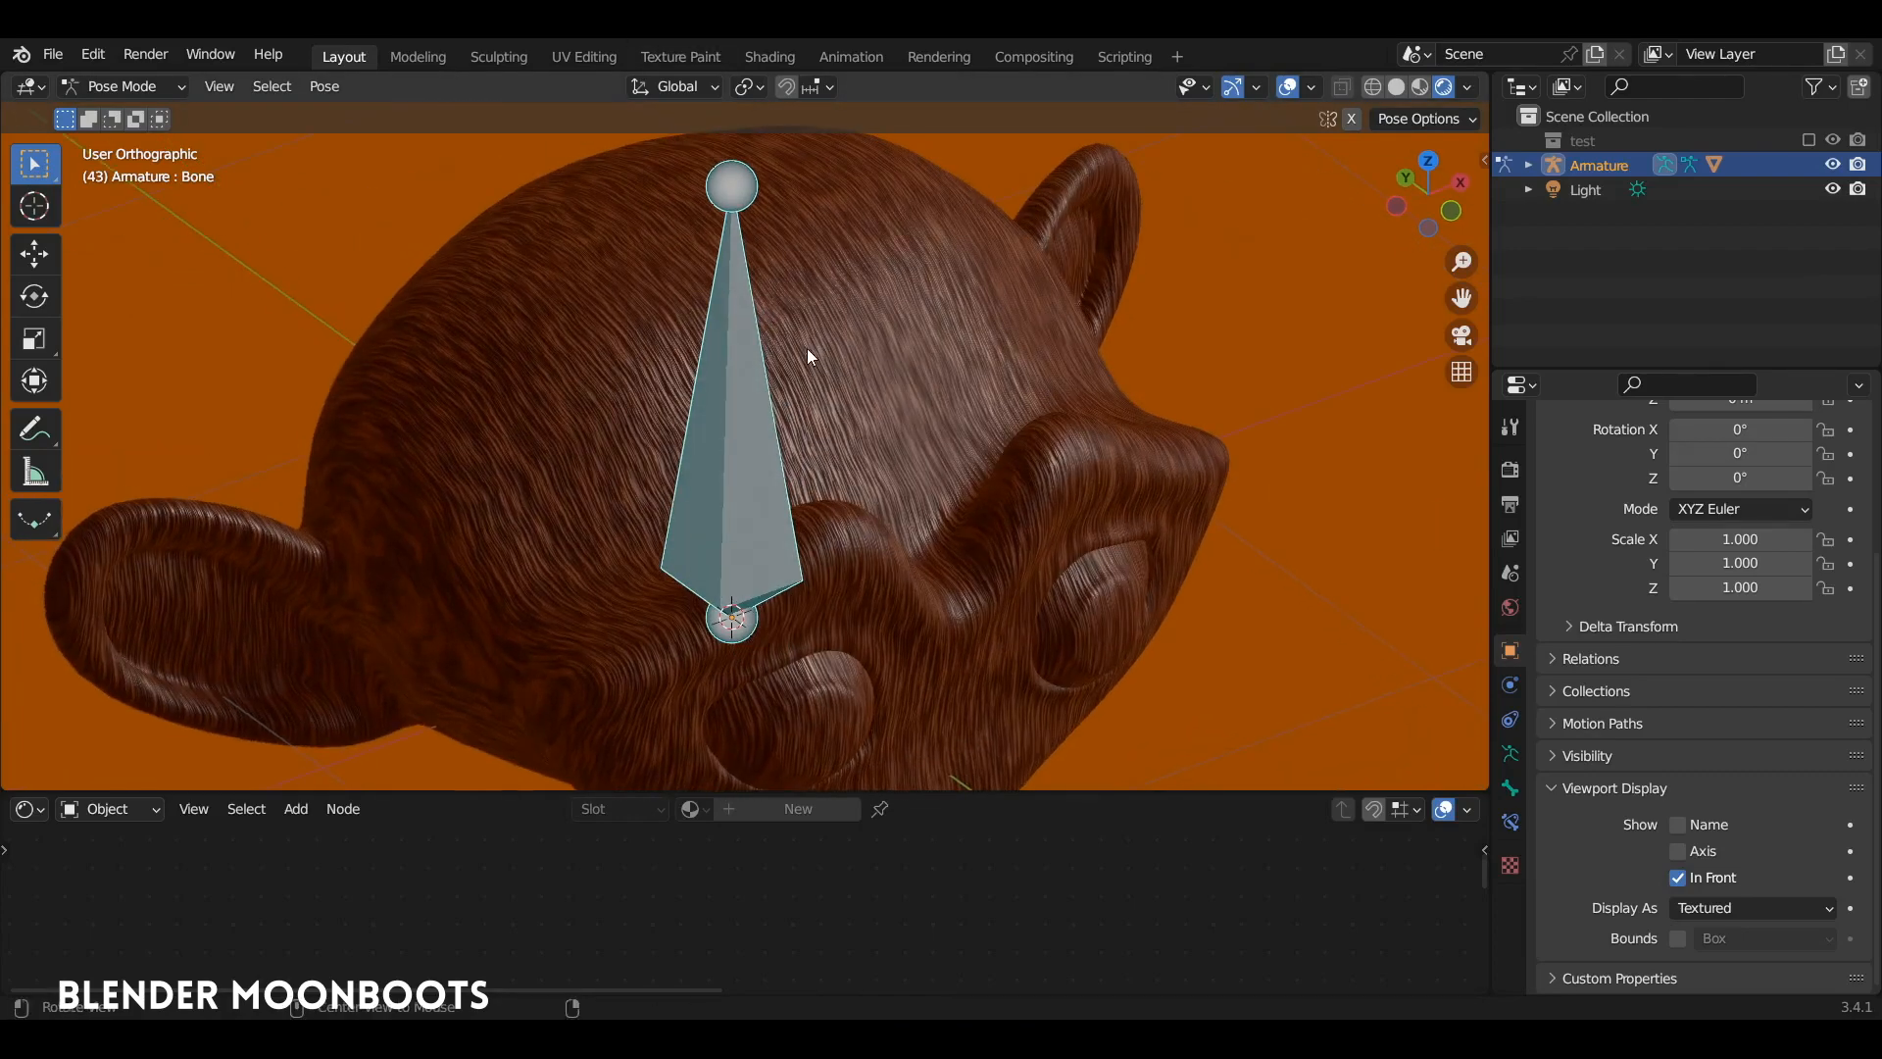
{"action": "key", "text": "r"}
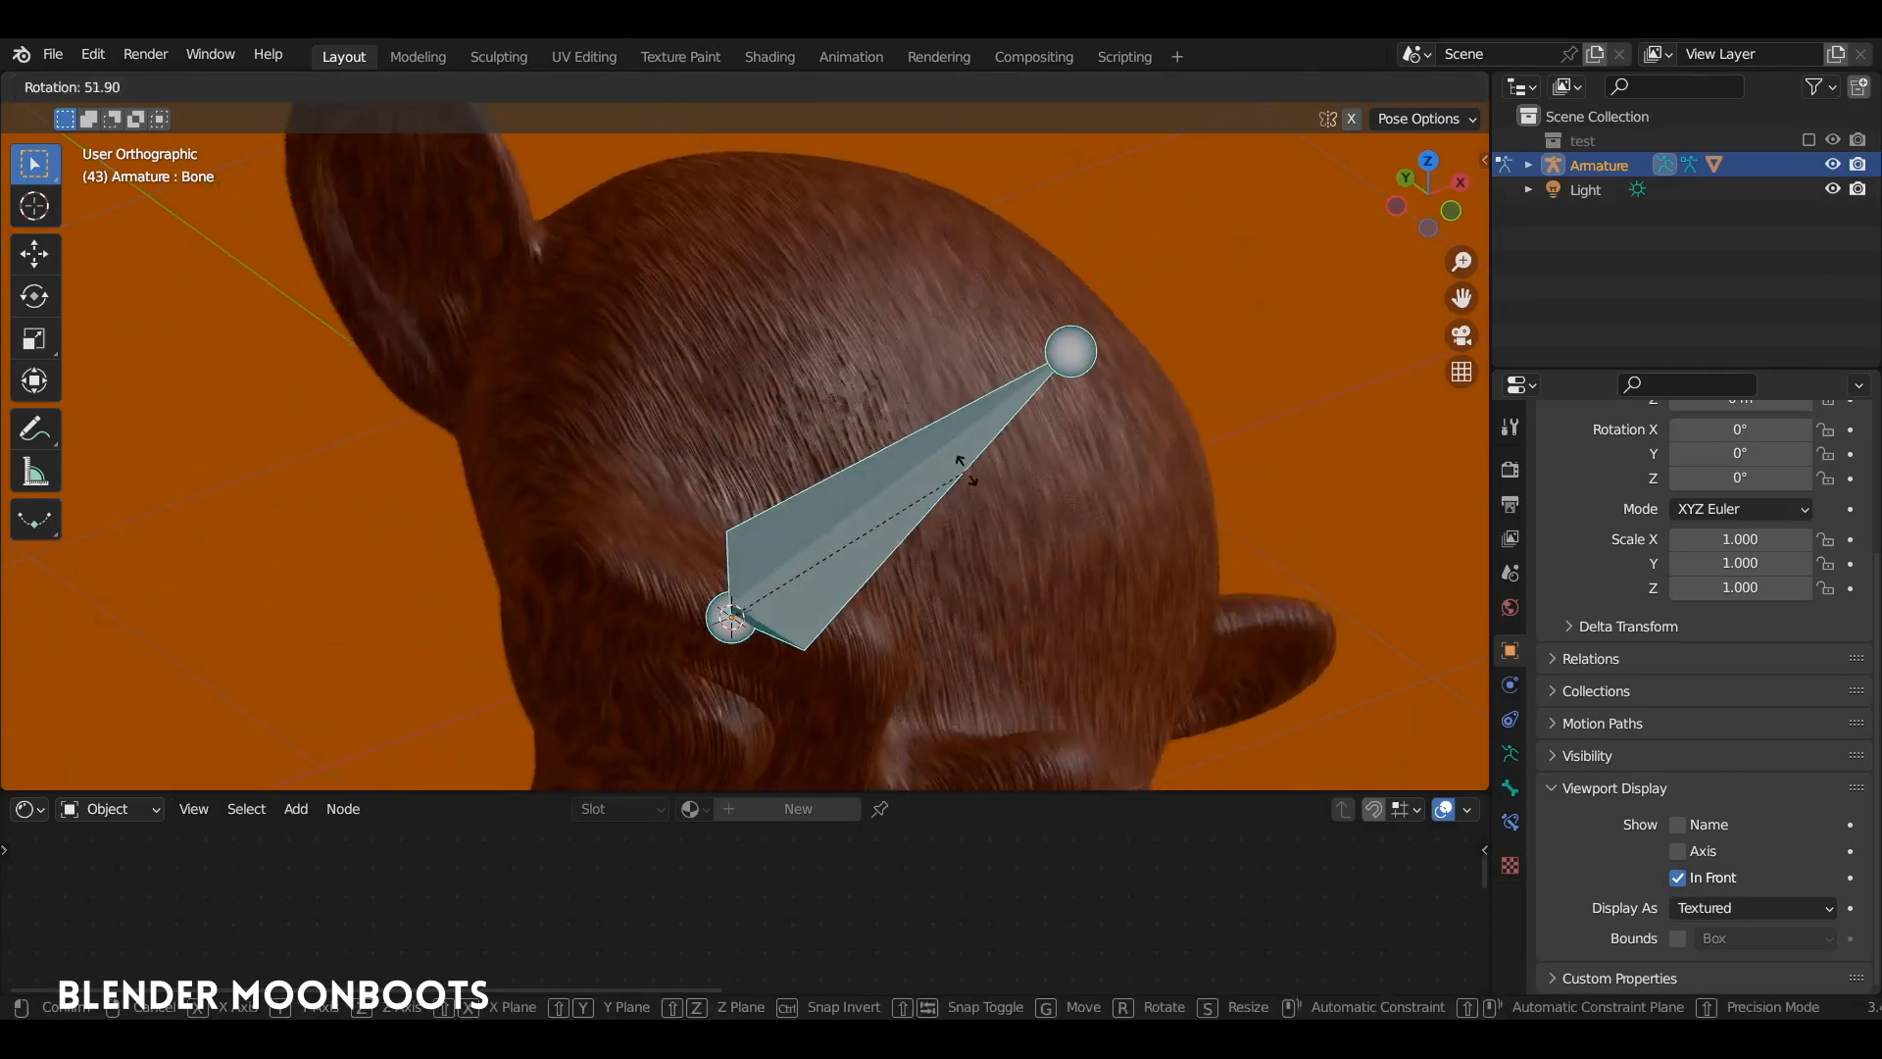
{"action": "left_click", "coordinate": [898, 439]}
{"action": "key", "text": "ctrl+z"}
Return to Object Mode, select Suzanne, enlarge the node editor, and link Texture Coordinate's Generated output to the Mix node's A.
{"action": "key", "text": "ctrl+Tab"}
{"action": "left_click", "coordinate": [953, 473]}
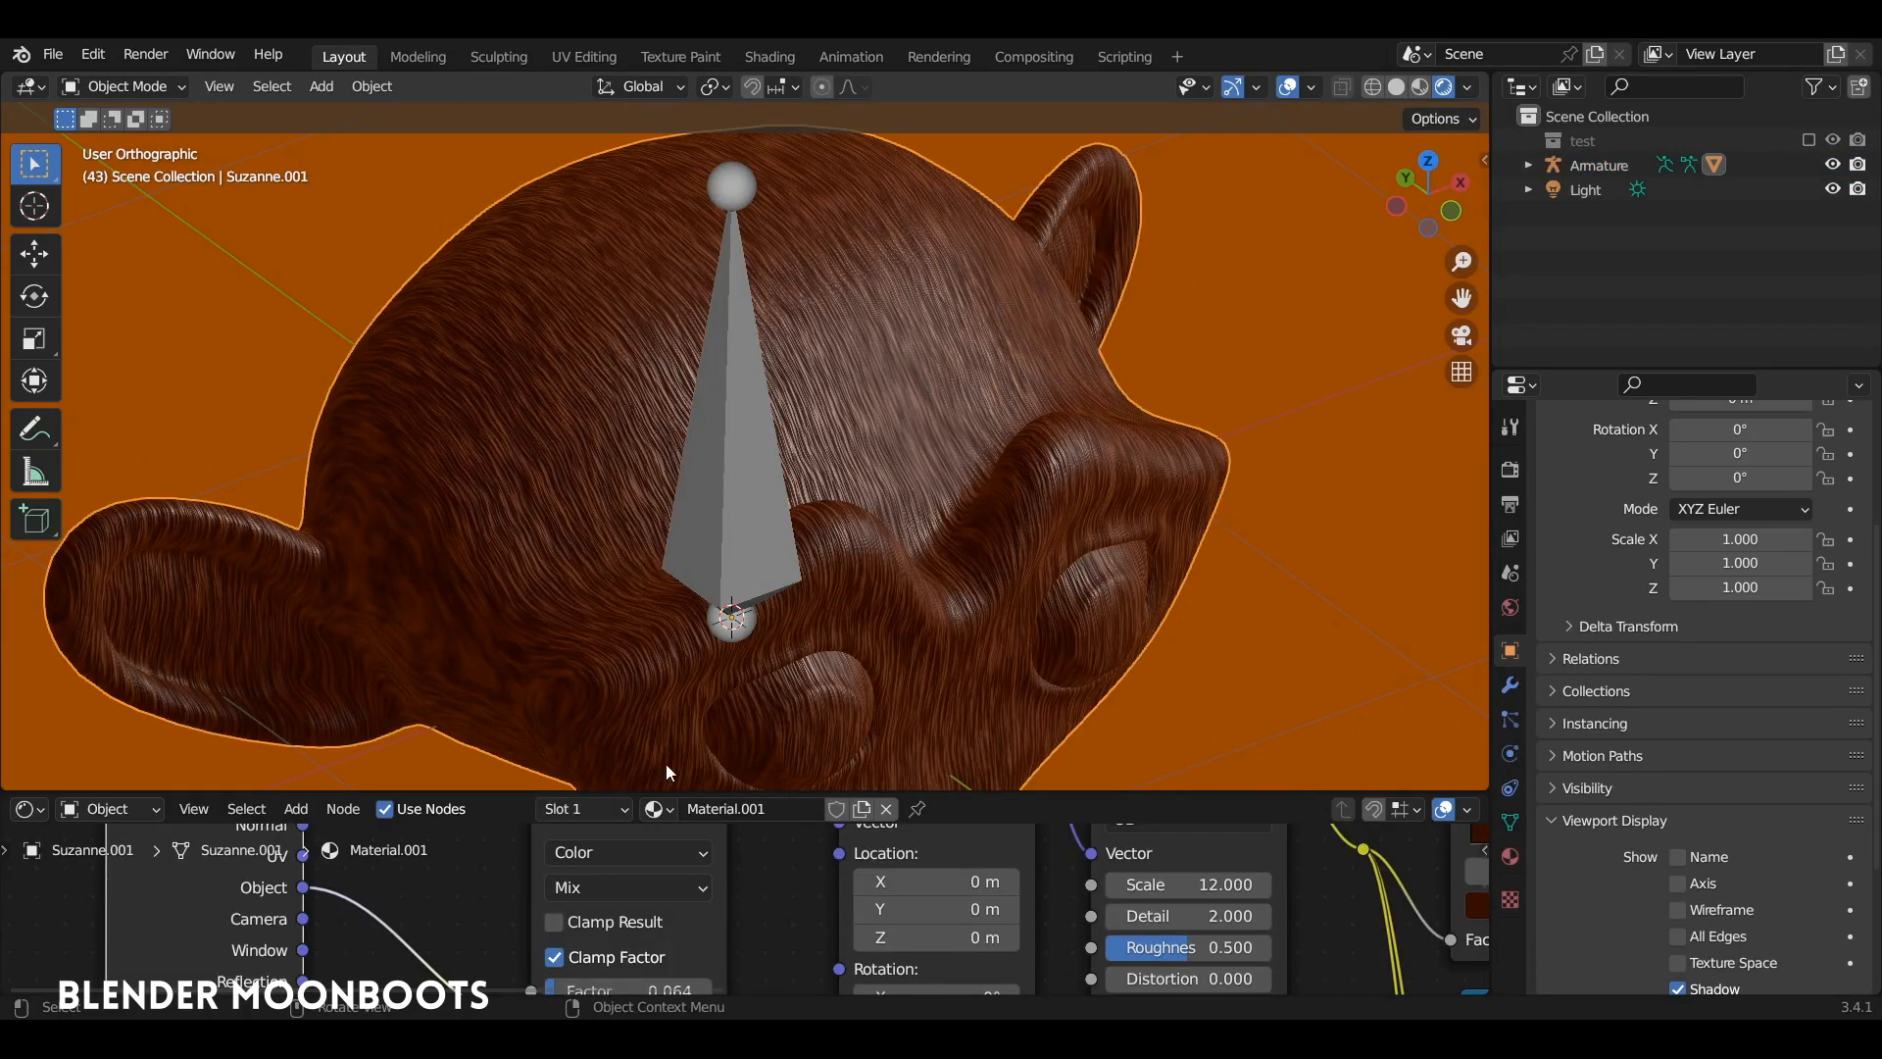
{"action": "left_click_drag", "start_coordinate": [650, 789], "coordinate": [678, 539]}
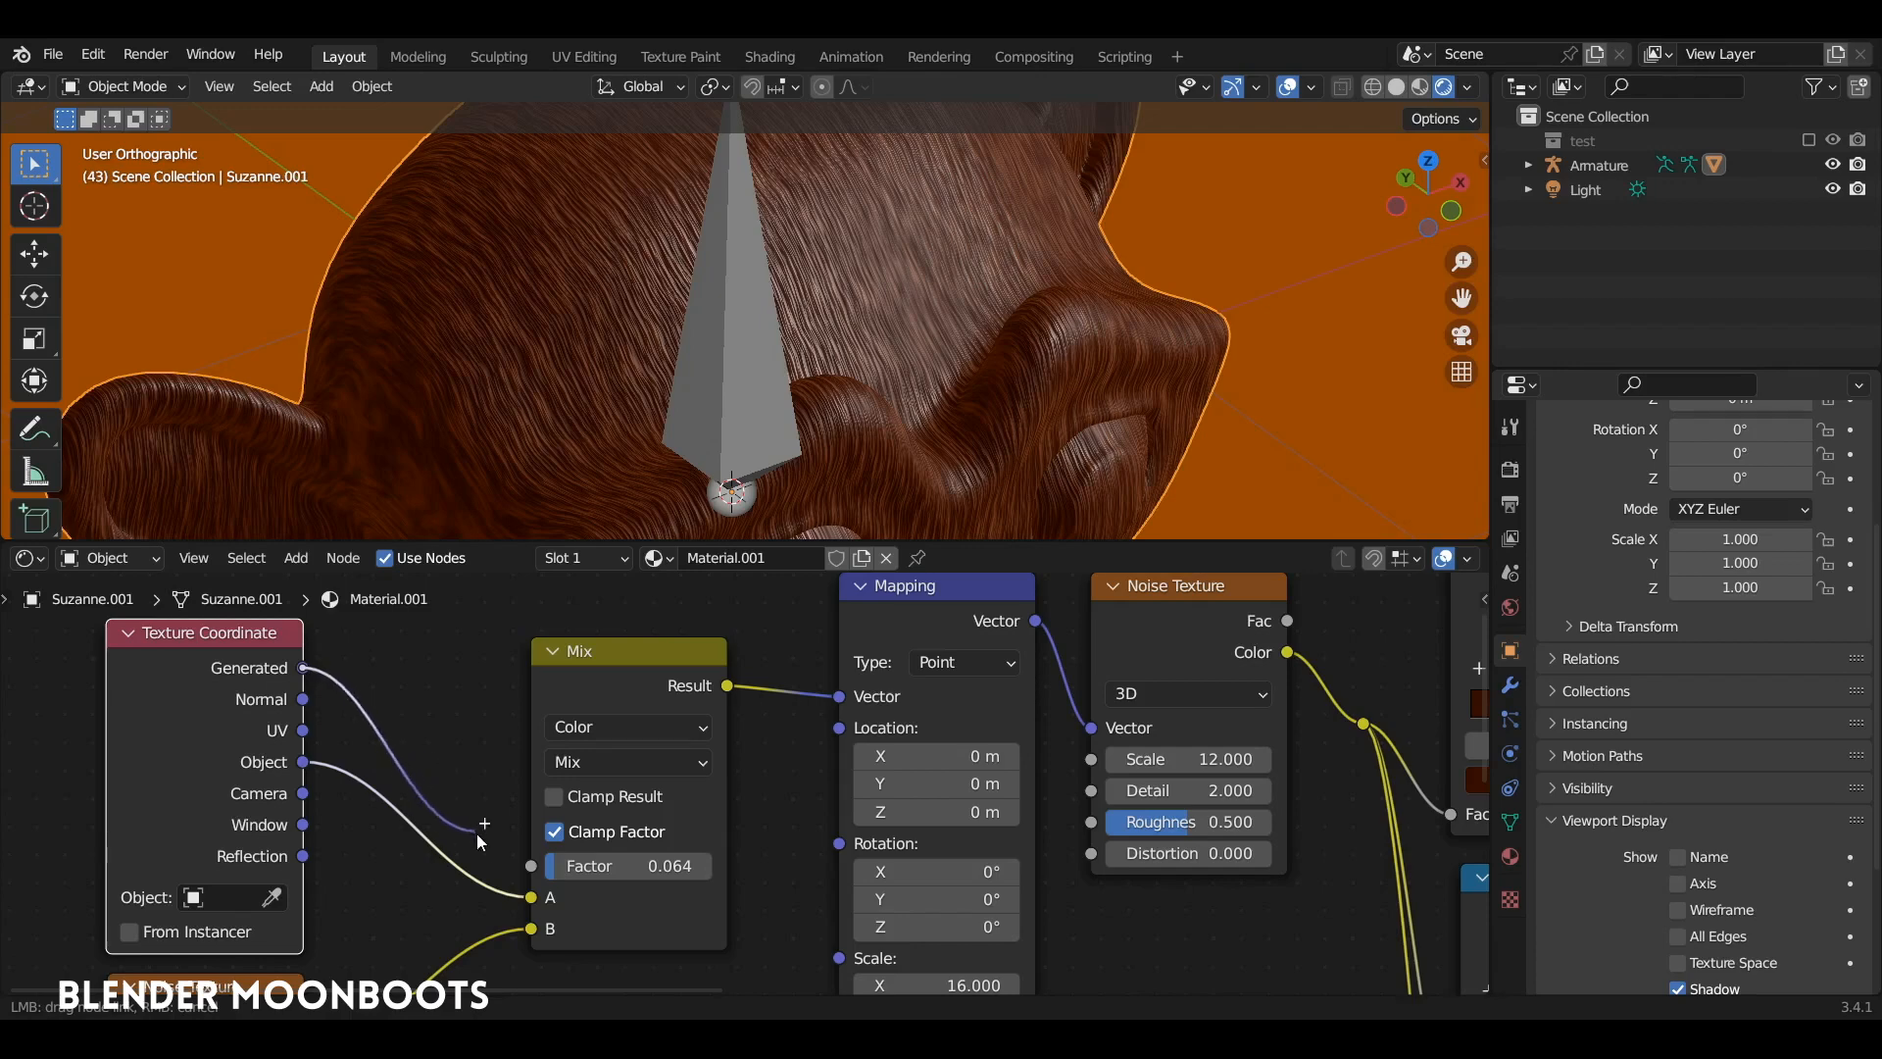
Test-rotate the armature's bone in Pose Mode with Generated coordinates, cancel the rotation, and return to Object Mode.
{"action": "left_click", "coordinate": [751, 333]}
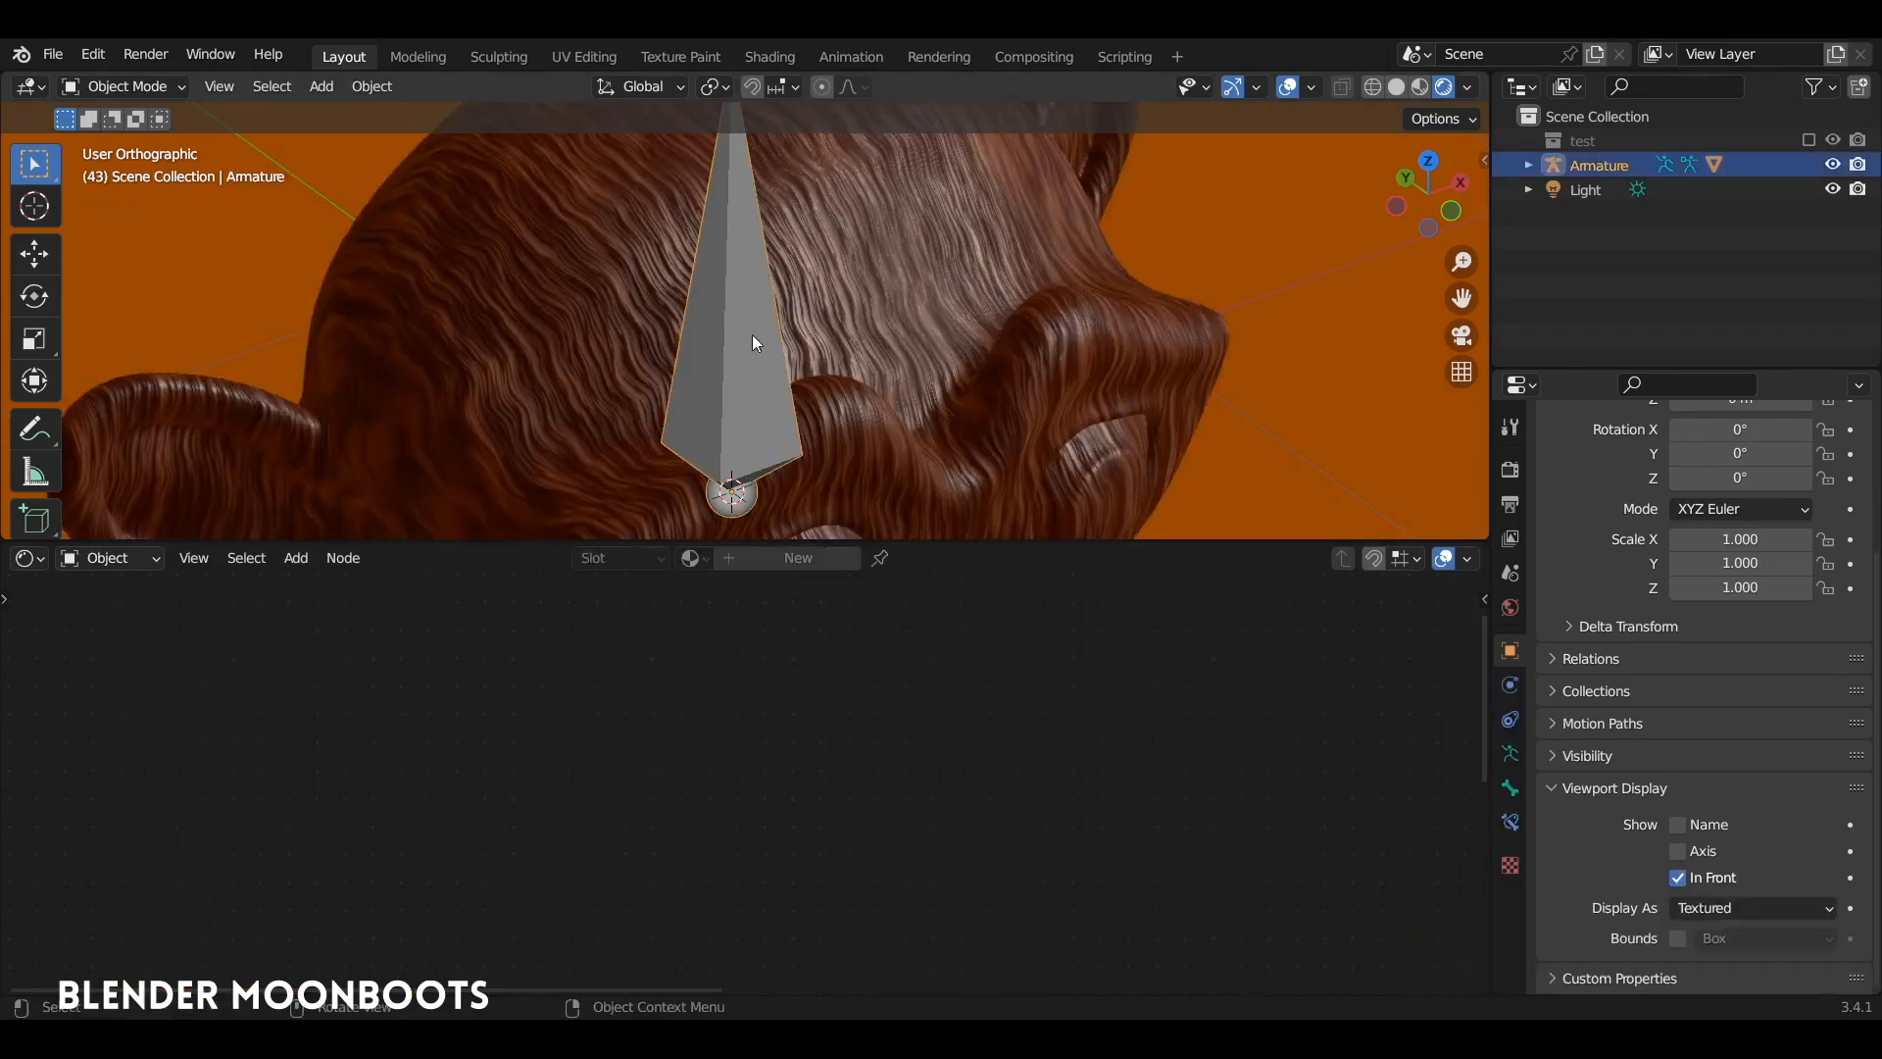
{"action": "key", "text": "ctrl+Tab"}
{"action": "key", "text": "r"}
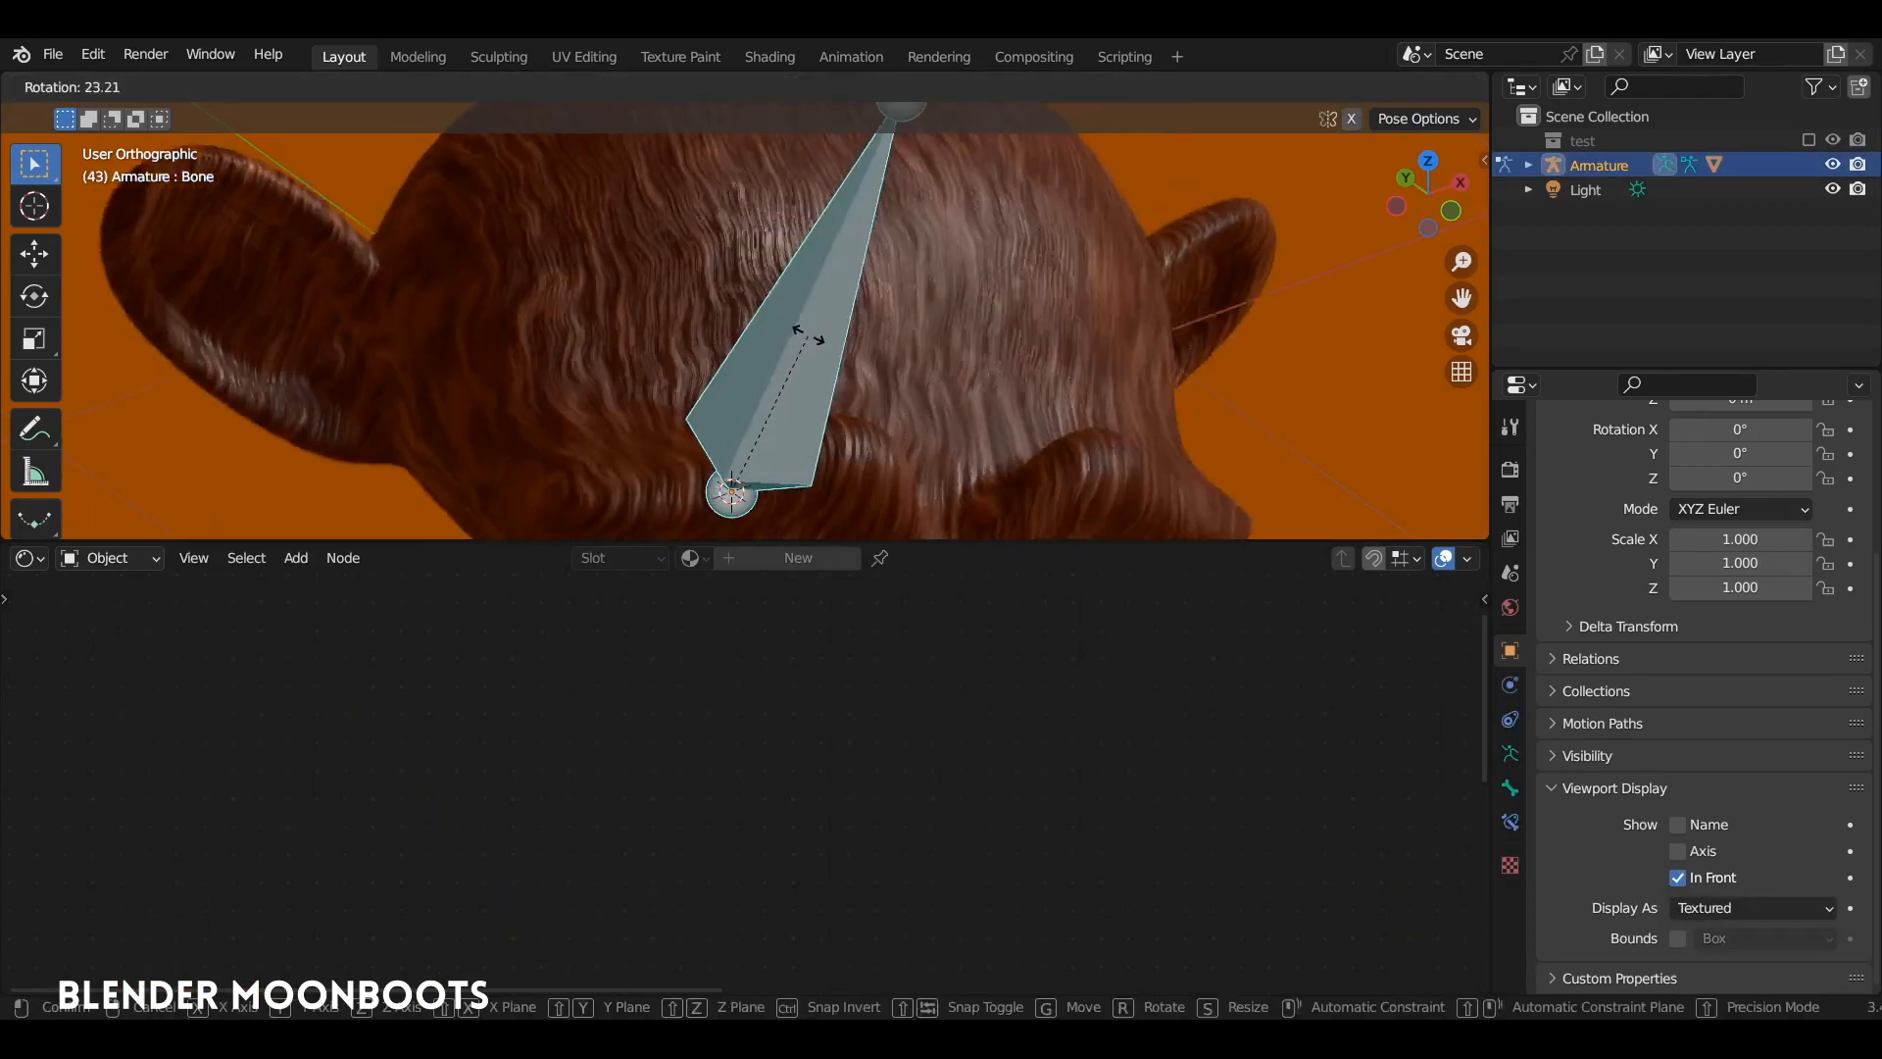
{"action": "key", "text": "Escape"}
{"action": "key", "text": "ctrl+Tab"}
Select Suzanne, set the main Noise Texture's scale to 20.128, and link Texture Coordinate's Object output to the Mix node's A.
{"action": "left_click", "coordinate": [914, 351]}
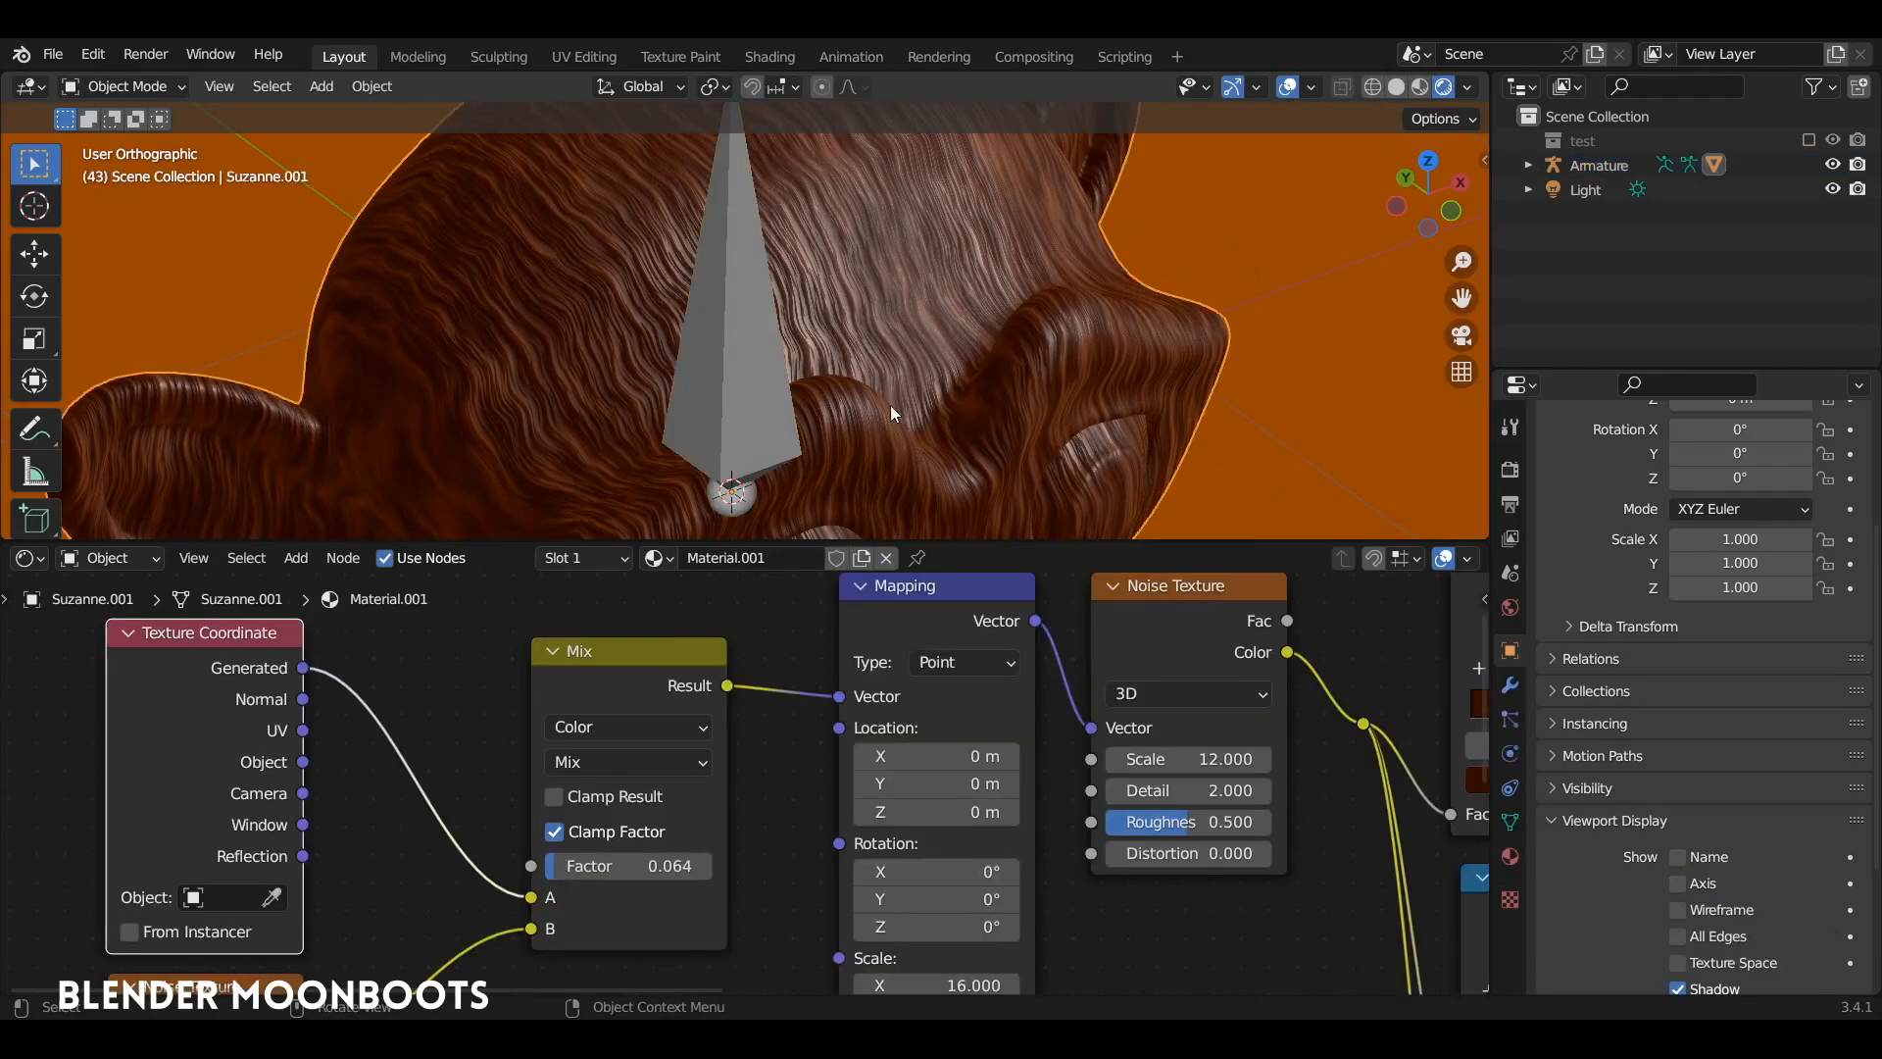
{"action": "left_click_drag", "start_coordinate": [1263, 757], "coordinate": [1420, 765]}
{"action": "middle_click_drag", "start_coordinate": [1045, 375], "coordinate": [686, 510]}
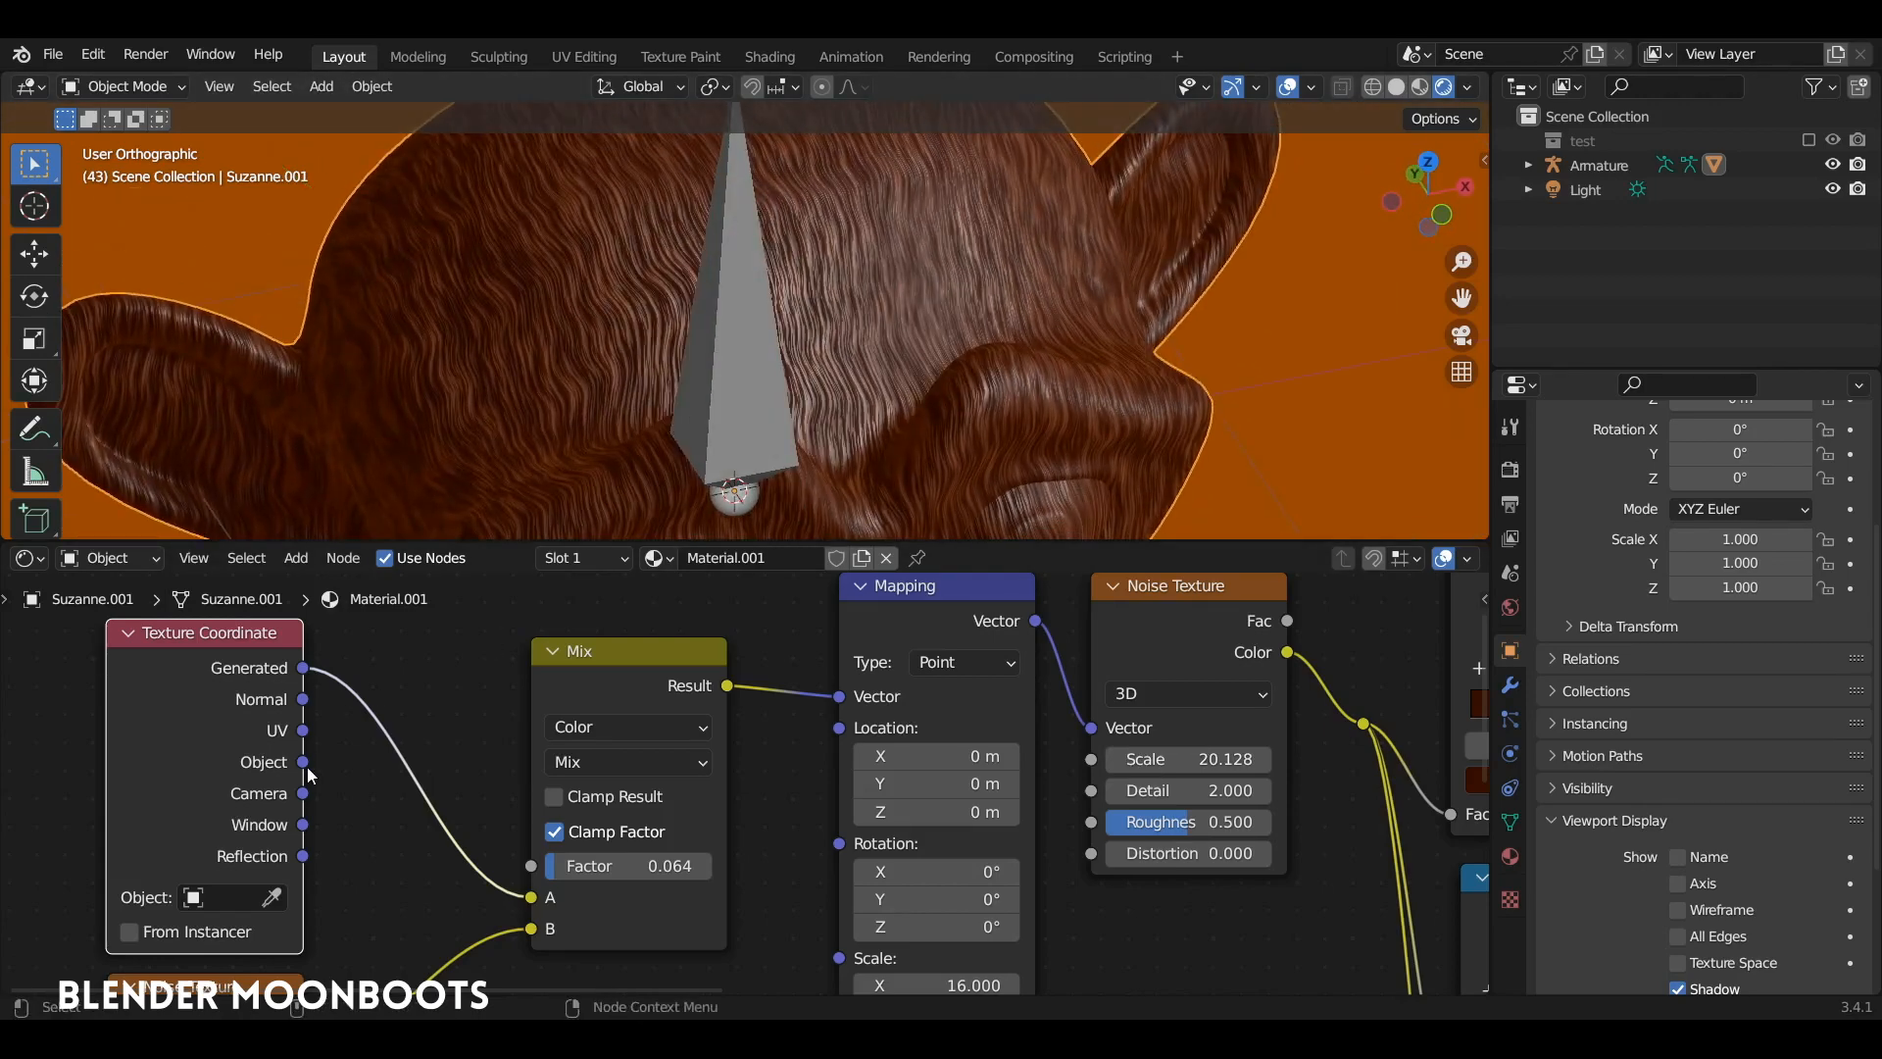
{"action": "left_click_drag", "start_coordinate": [304, 763], "coordinate": [530, 897]}
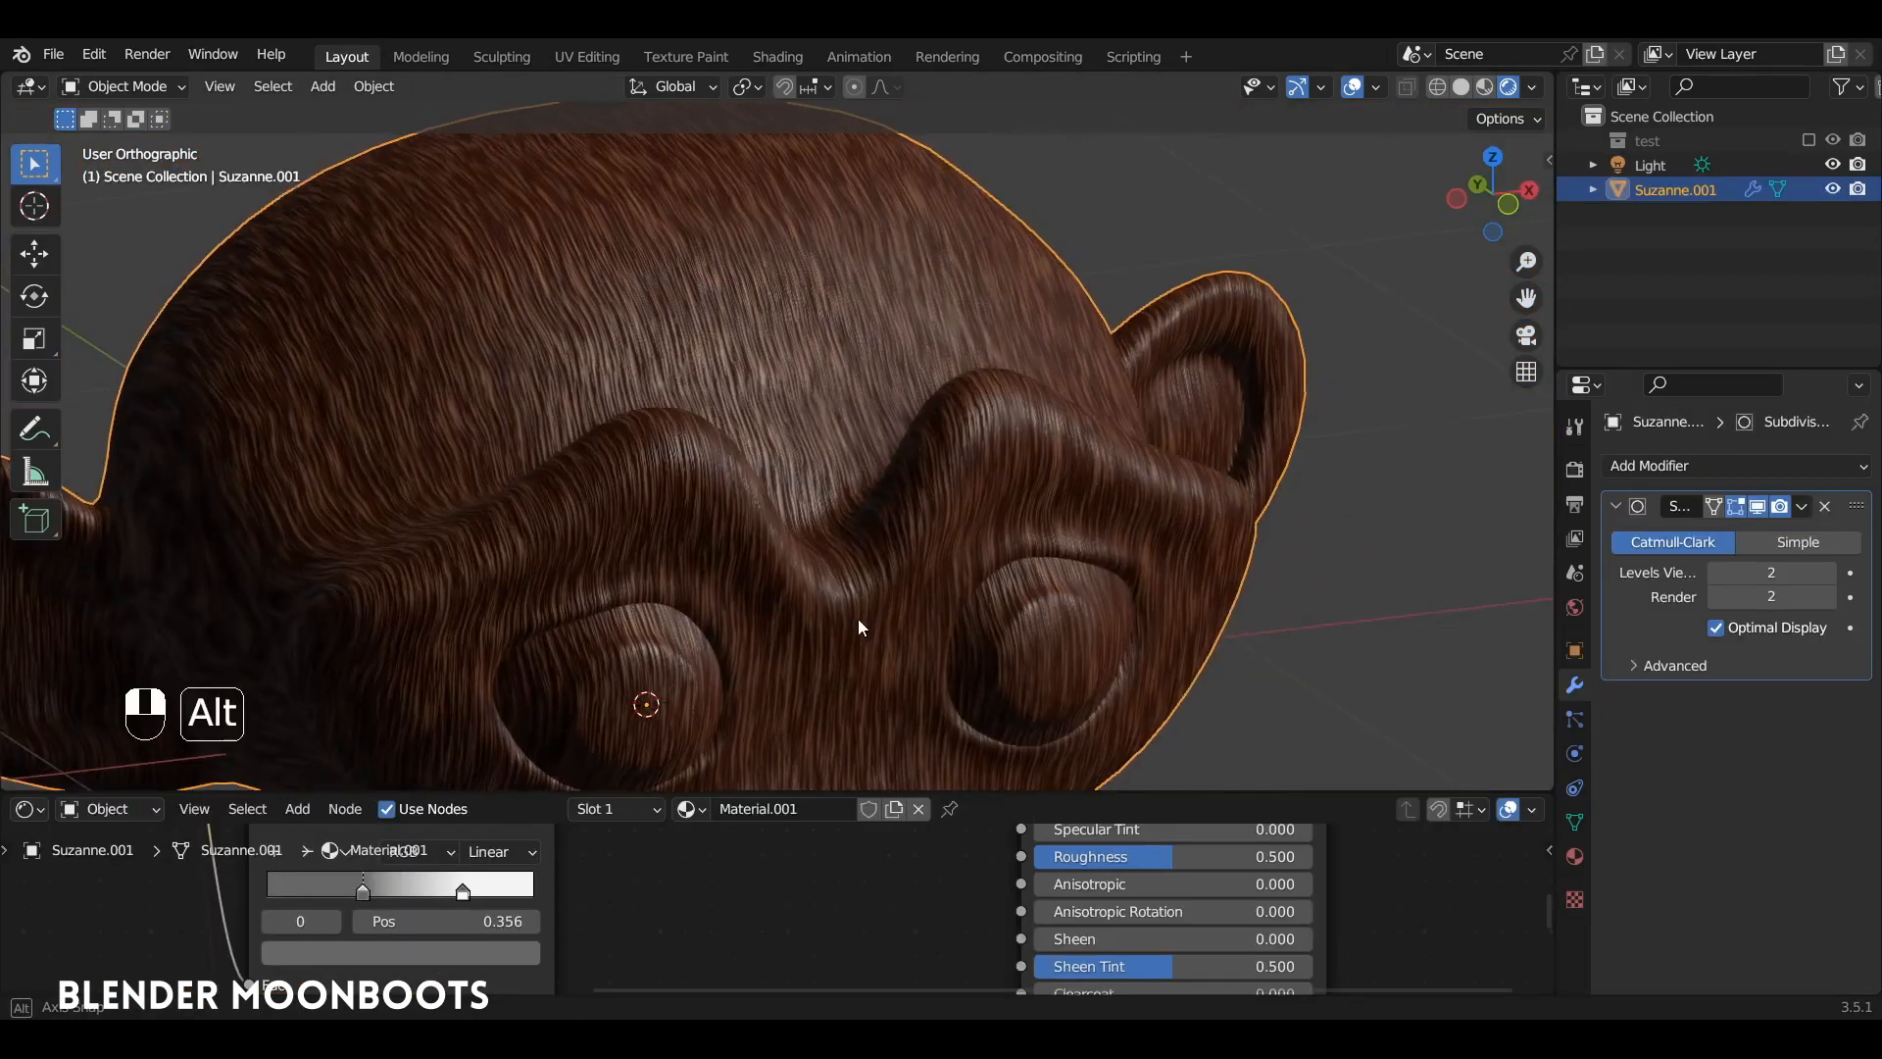
Check the hair material on Suzanne's forehead and brows from the side and save the file.
{"action": "middle_click_drag", "start_coordinate": [857, 620], "coordinate": [914, 656], "text": "alt"}
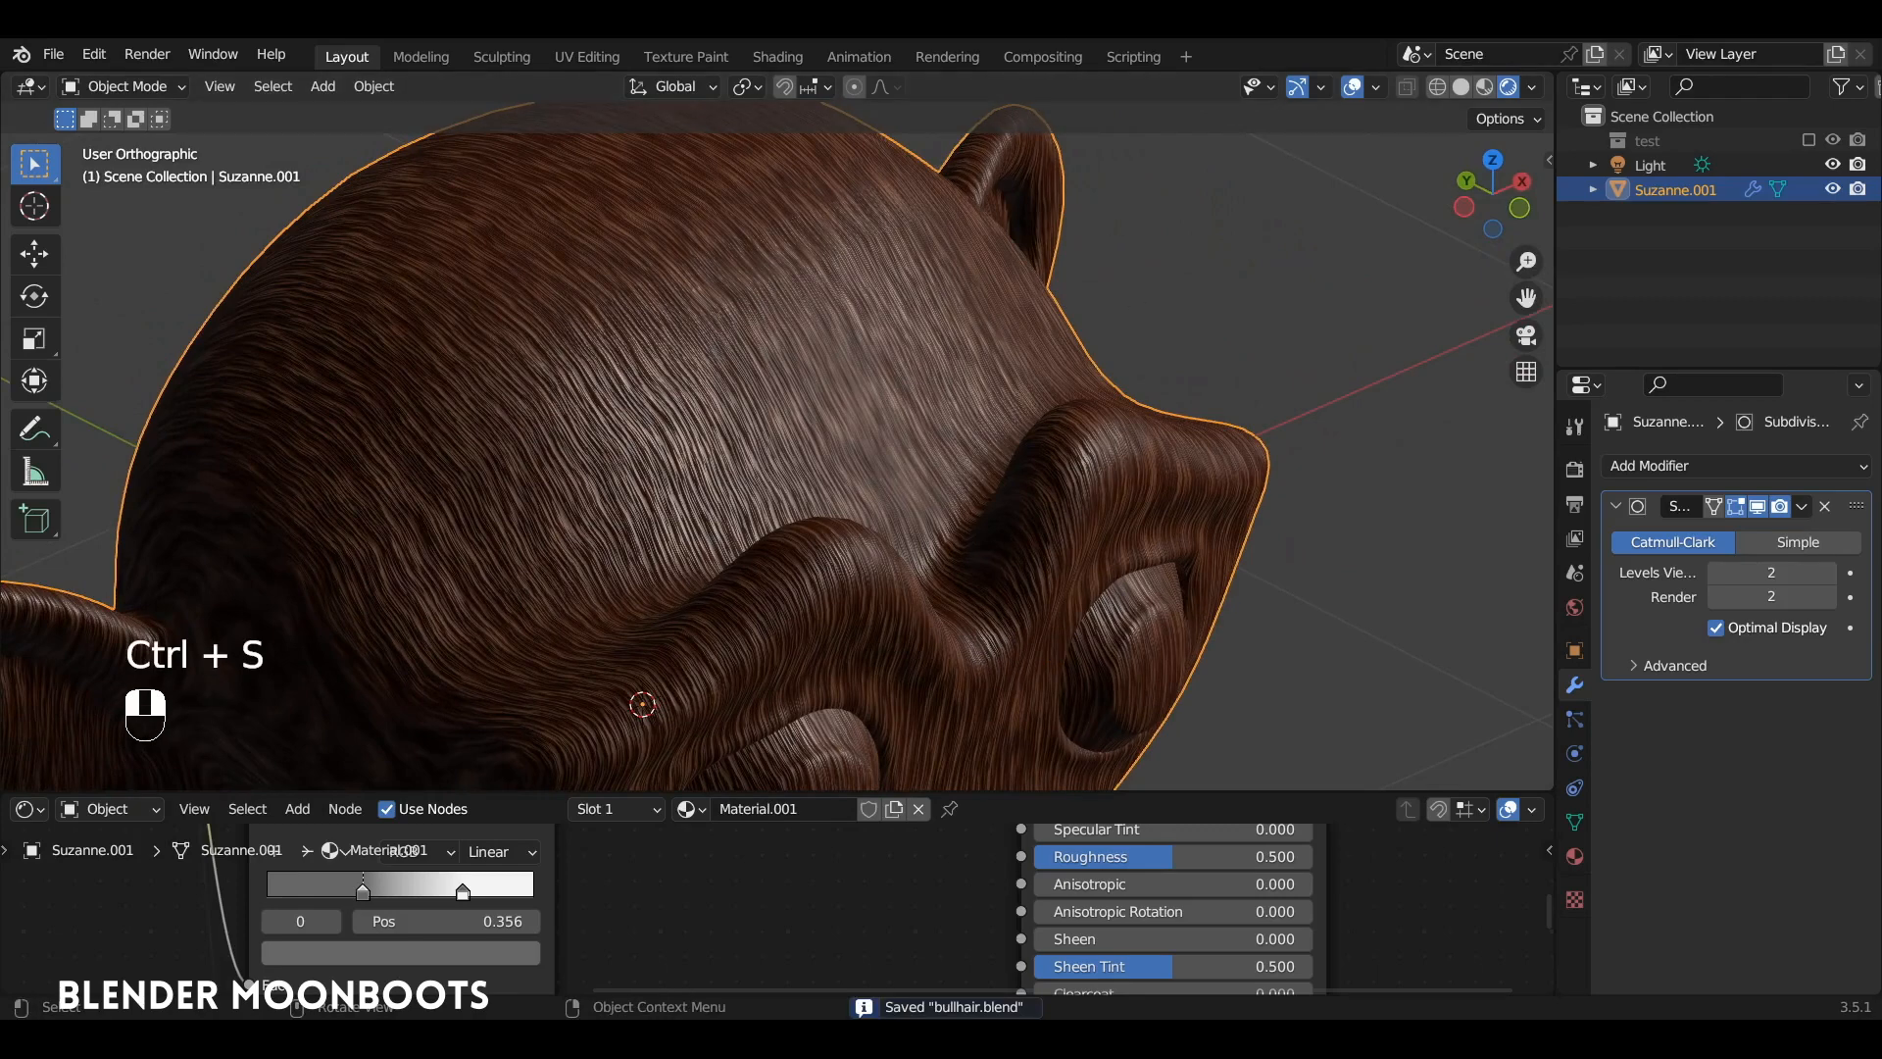